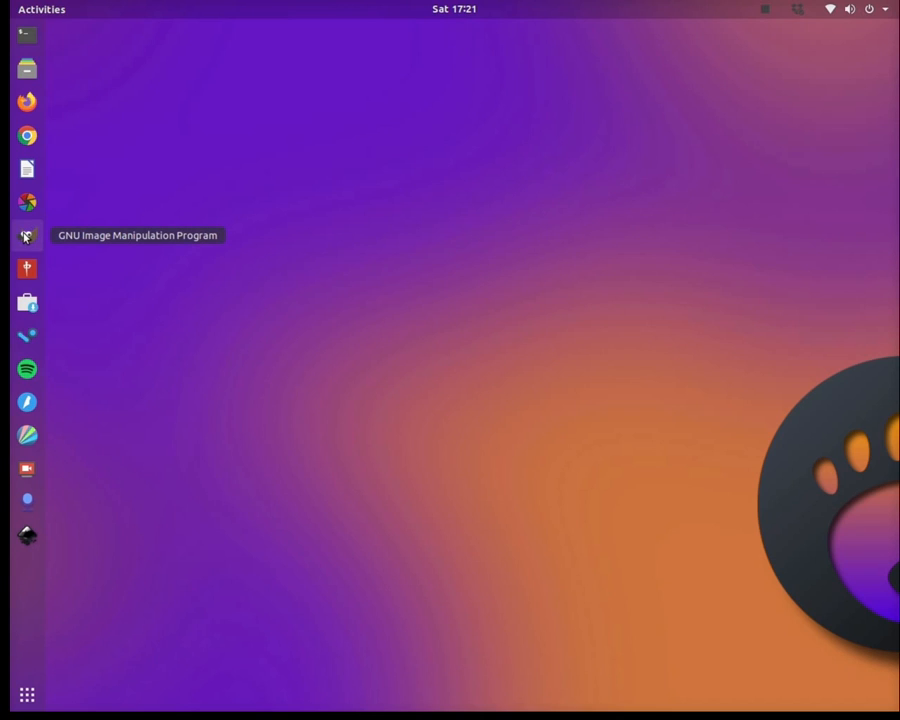
Step: Launch GIMP
left_click(26, 236)
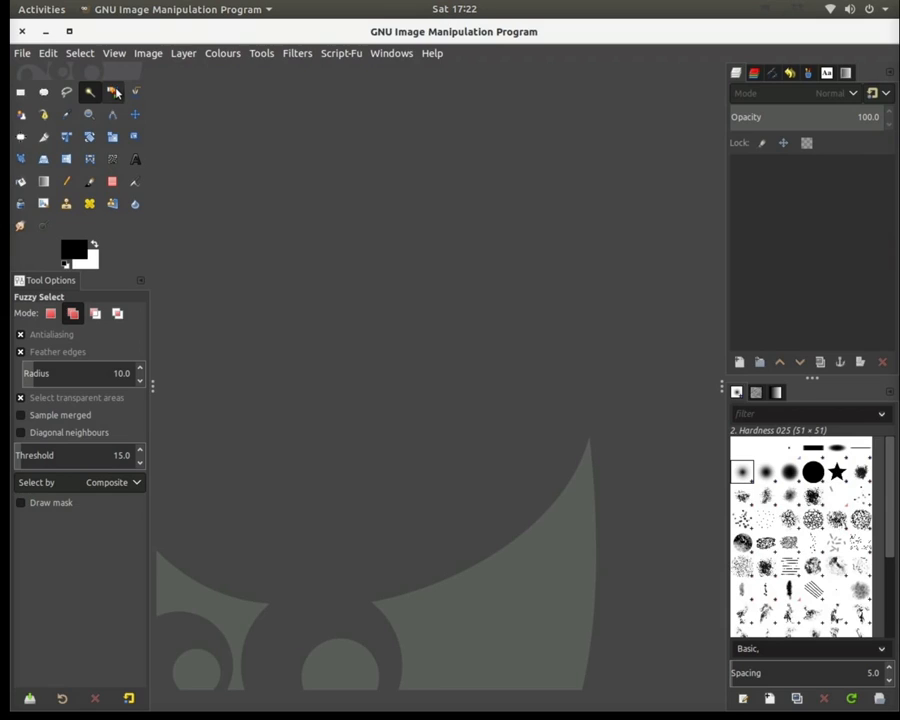
left_click(297, 54)
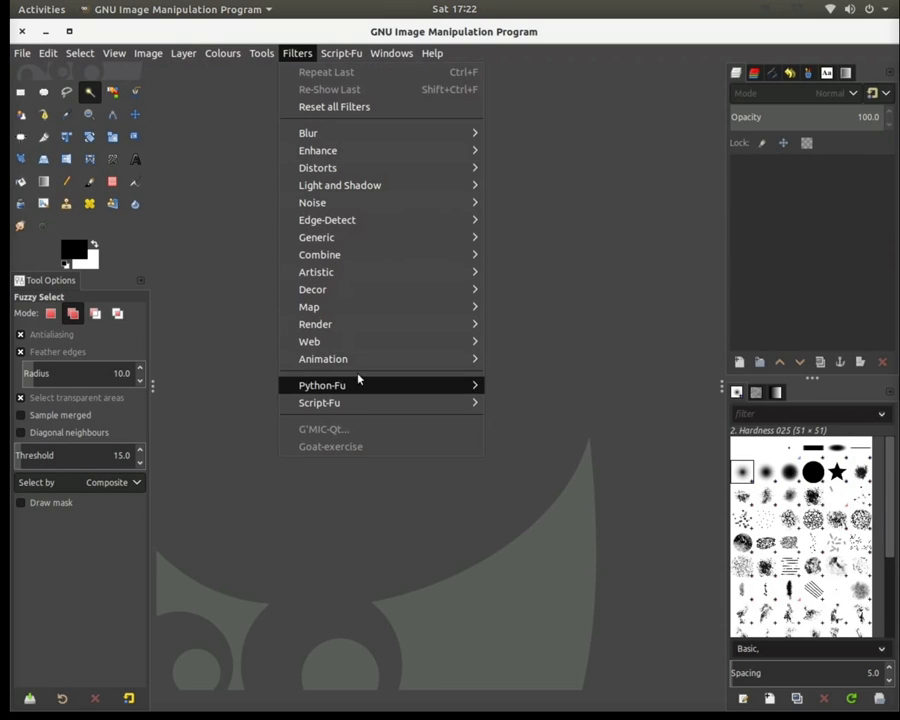
mouse_move(367, 219)
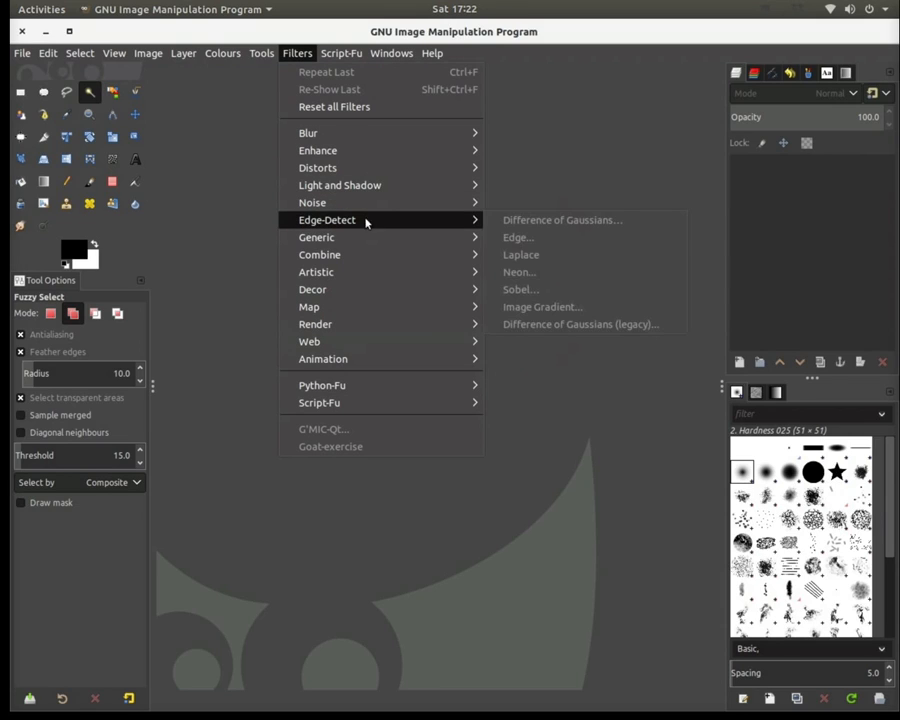
mouse_move(353, 263)
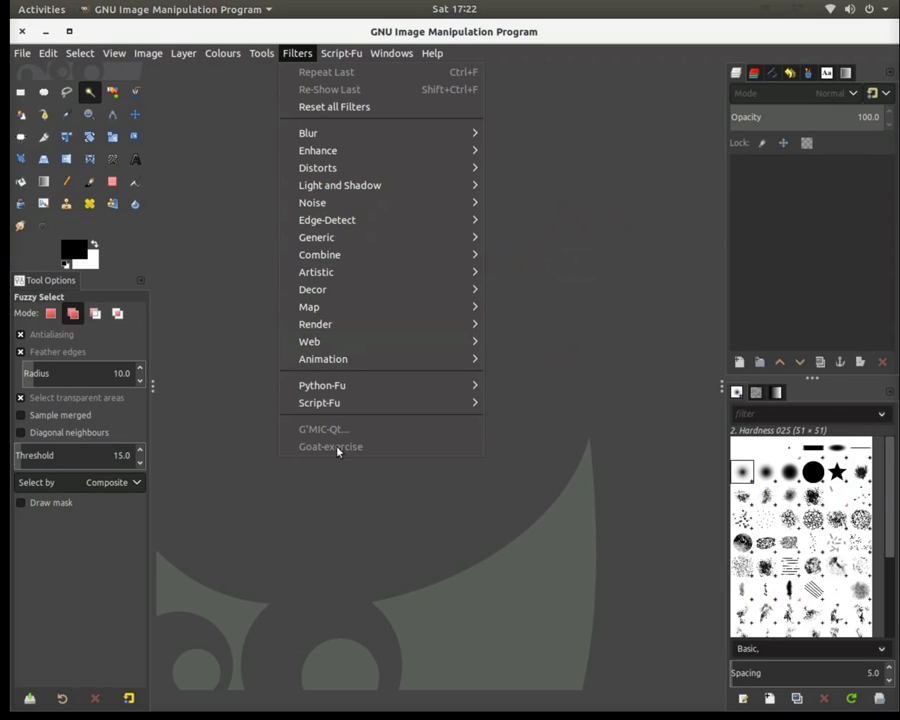
left_click(315, 527)
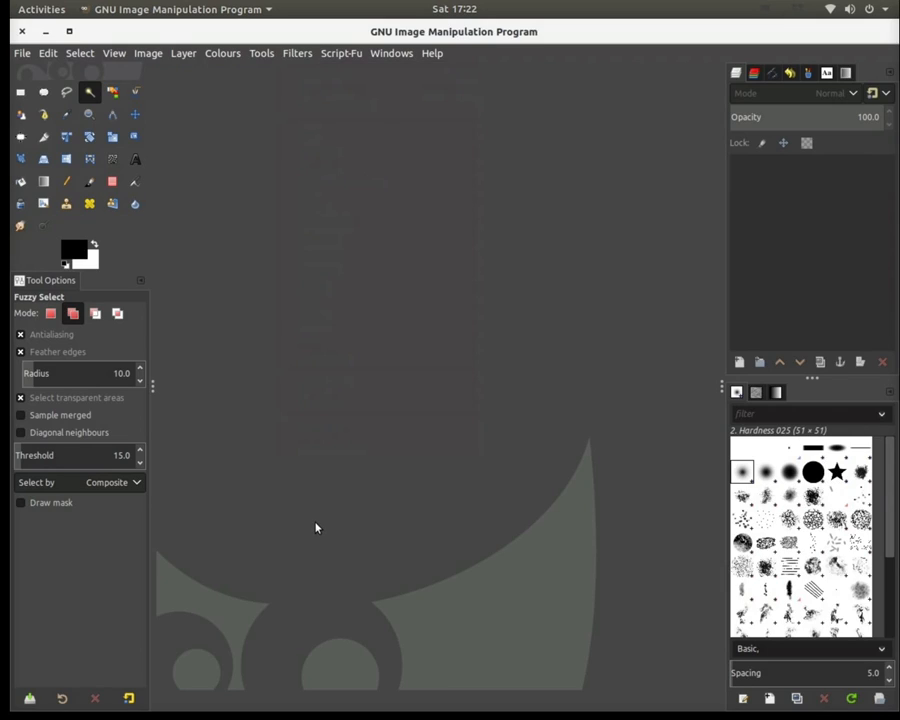
left_click(298, 53)
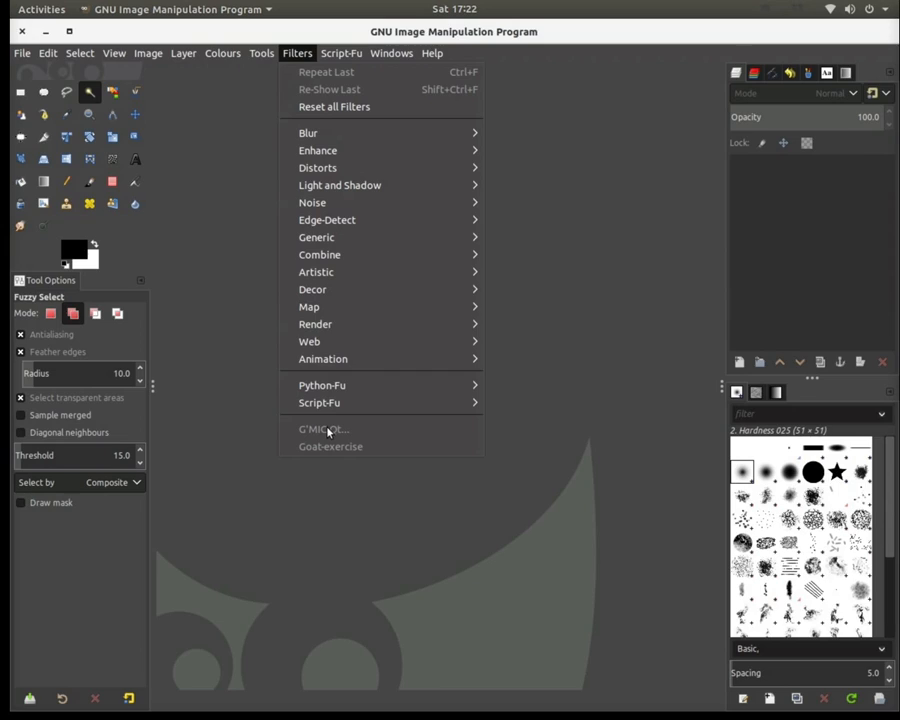
left_click(311, 514)
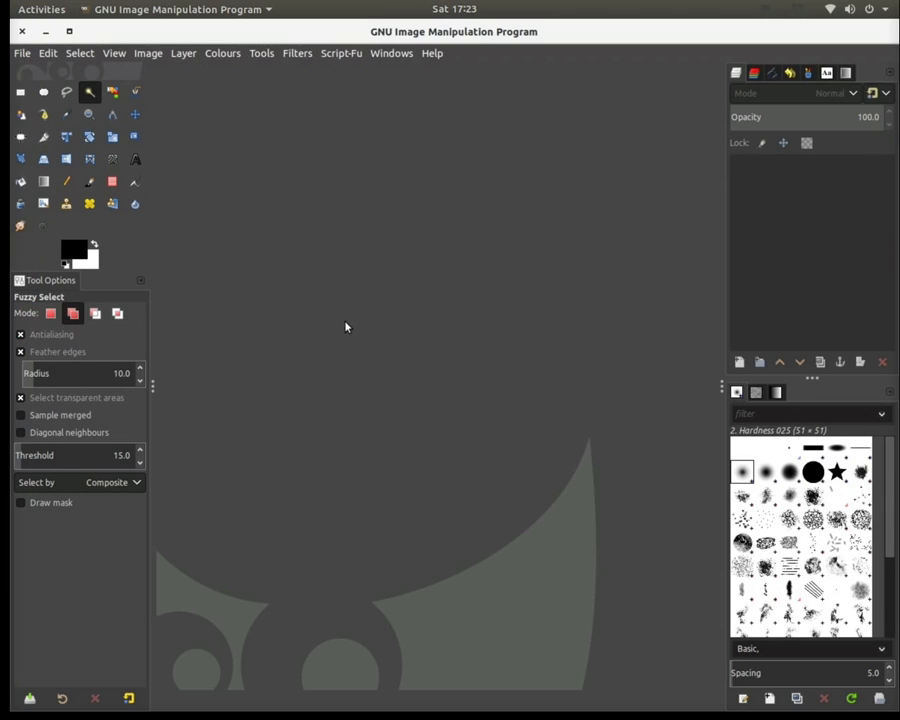
Step: Open the recently used portrait photo IMG_7966.jpg
left_click(22, 53)
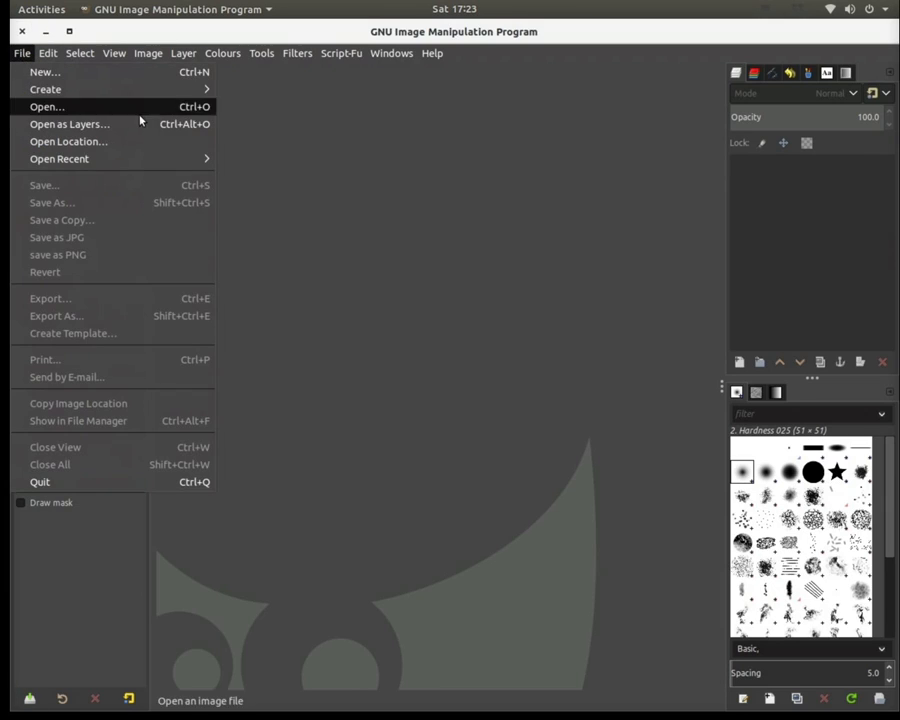
mouse_move(191, 159)
left_click(275, 160)
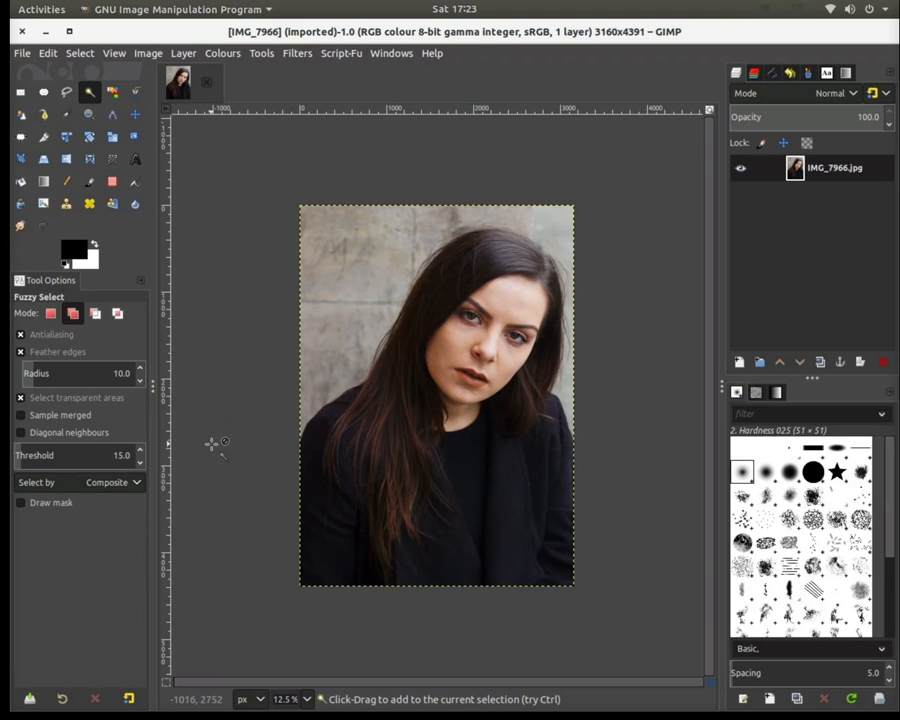
Step: Try to straighten the photo with vertical Measure lines about 632 and 824 px long drawn on the background wall
left_click(118, 116)
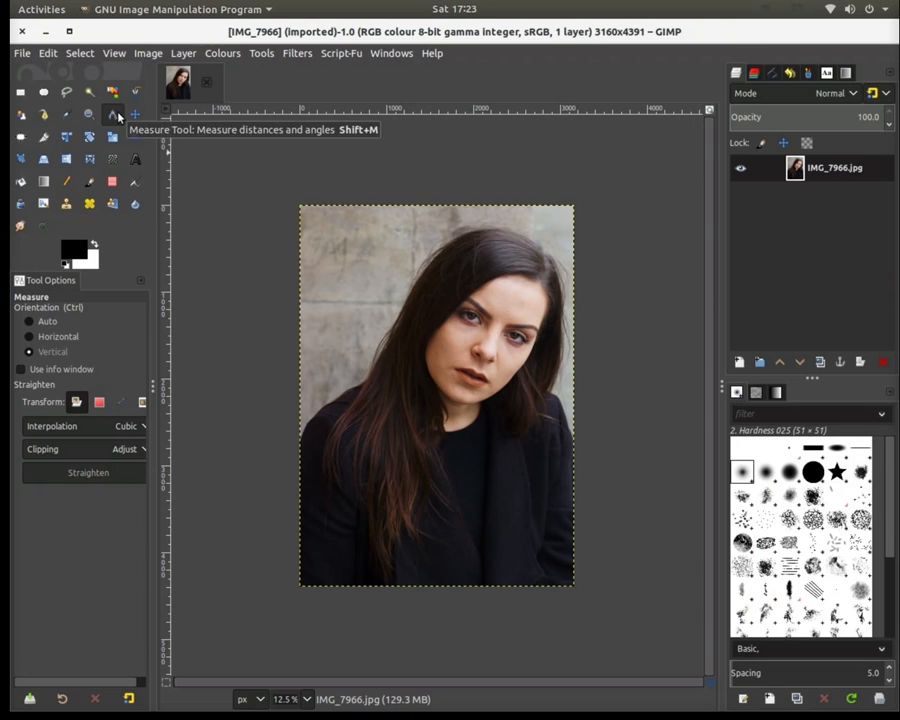
left_click_drag(415, 213, 415, 271)
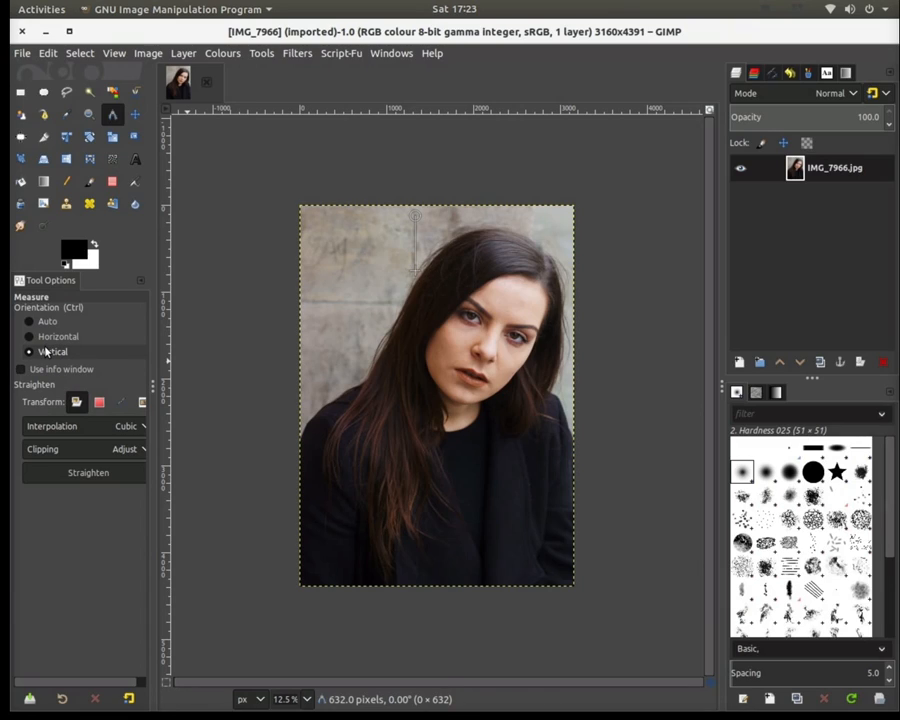
left_click(78, 476)
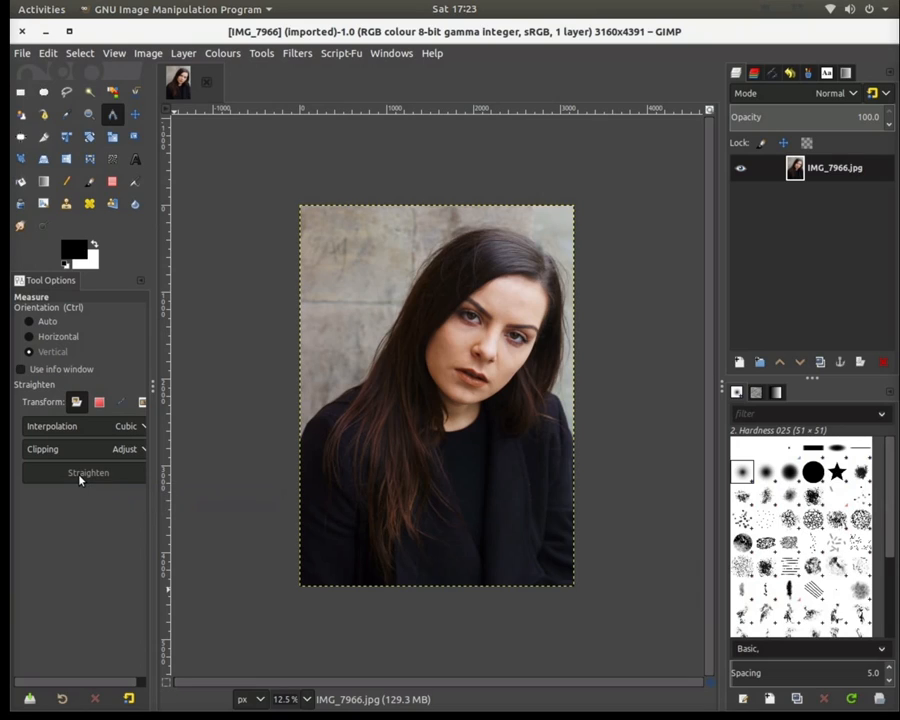
left_click_drag(411, 223, 411, 295)
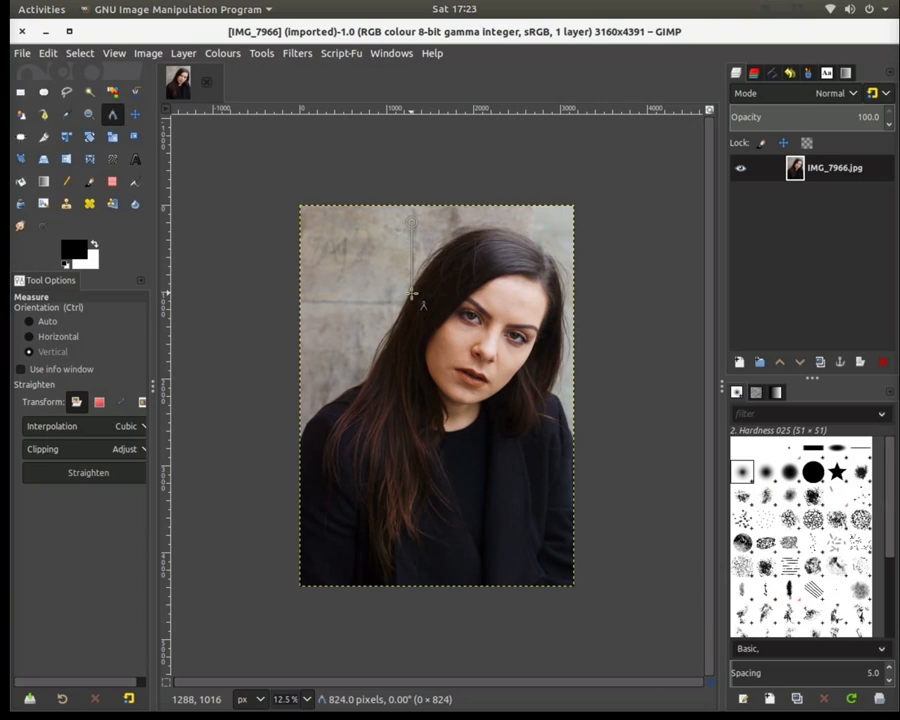
left_click(90, 474)
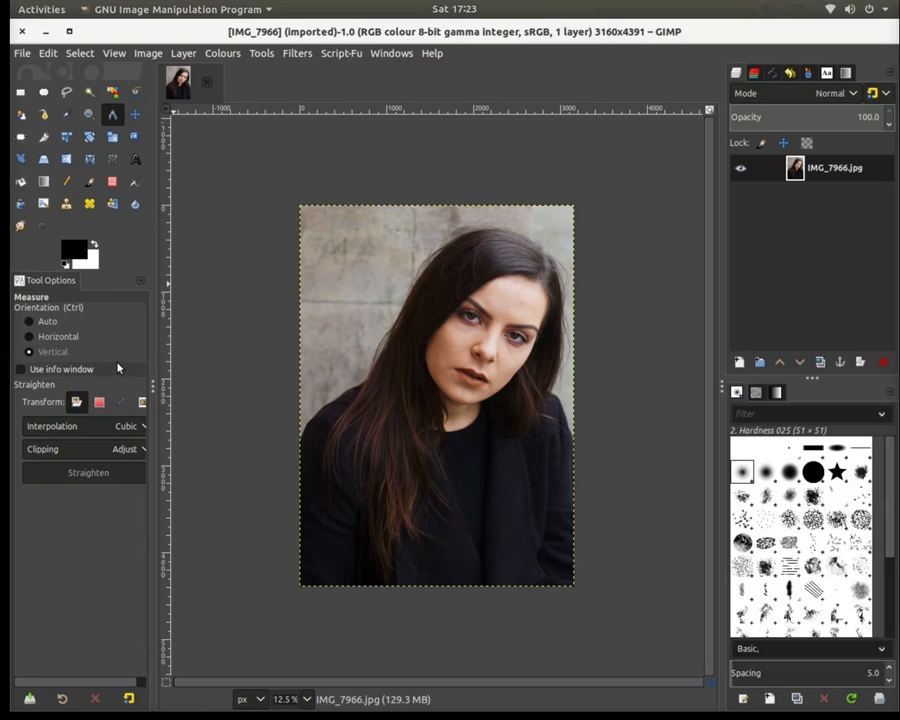
Step: Activate the Crop tool and constrain it to a fixed 1:1 aspect ratio
left_click(43, 137)
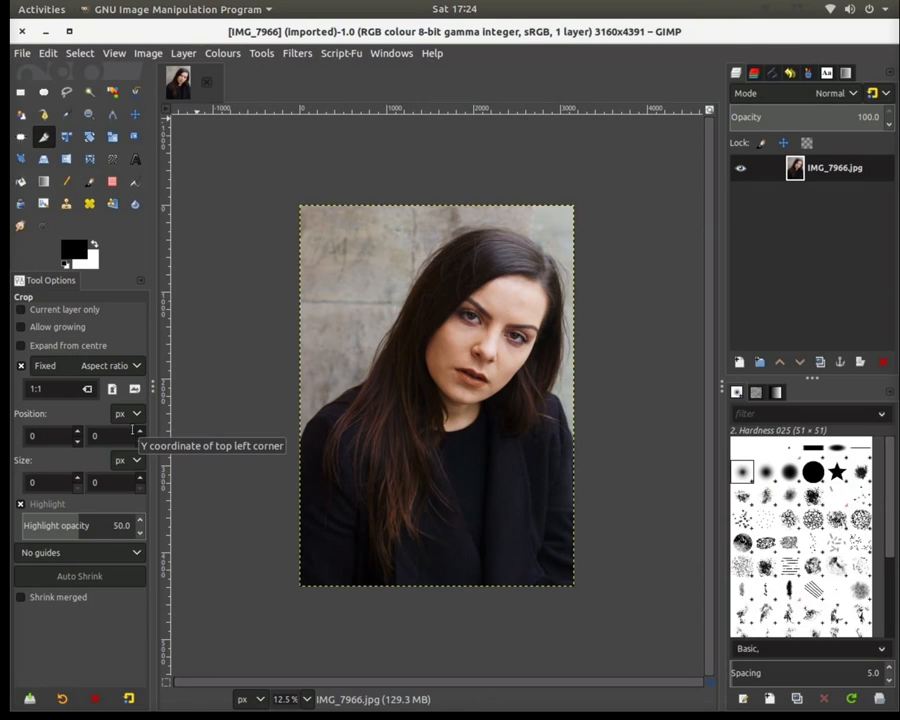
left_click(68, 368)
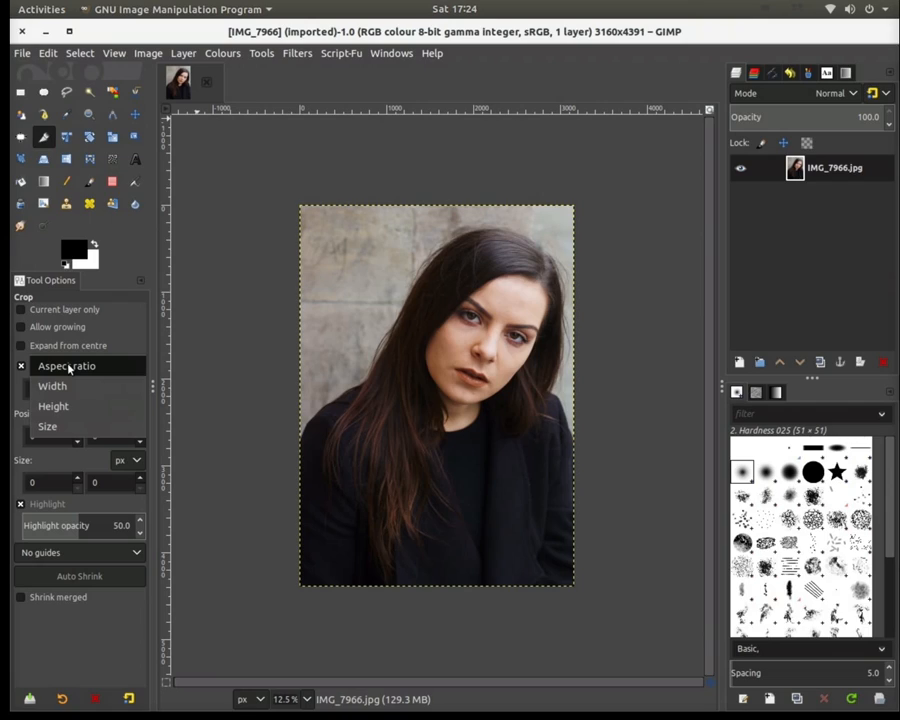
left_click(54, 426)
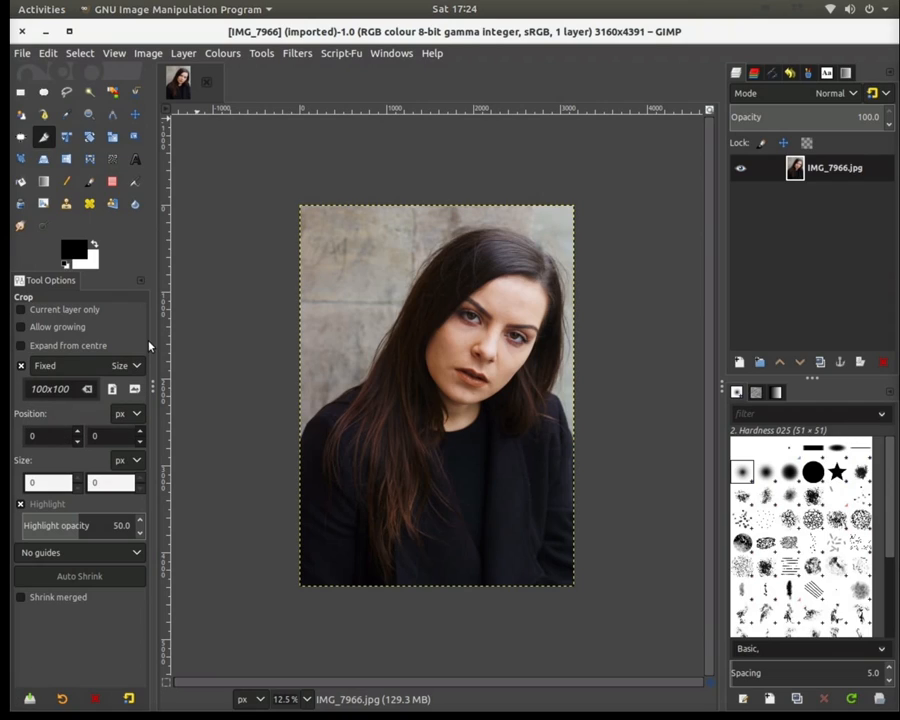
left_click(22, 310)
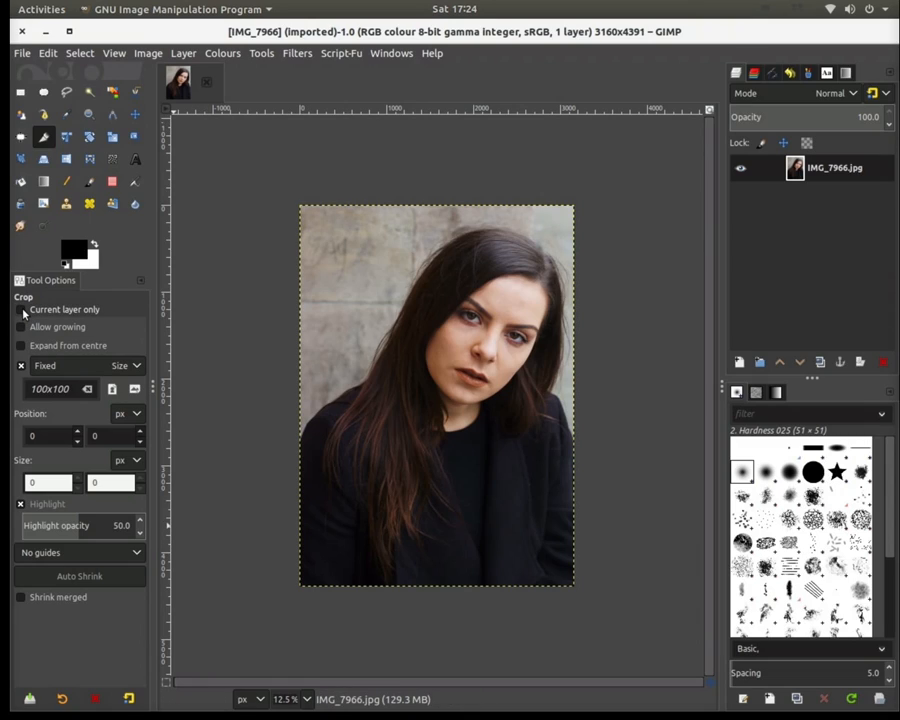
left_click(72, 367)
left_click(73, 366)
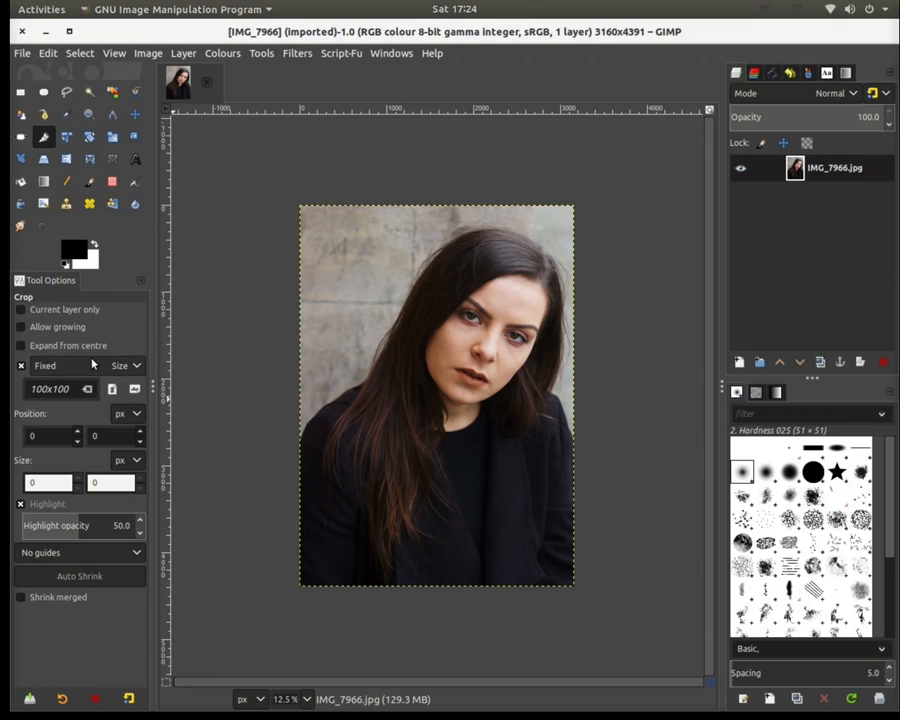
left_click(131, 366)
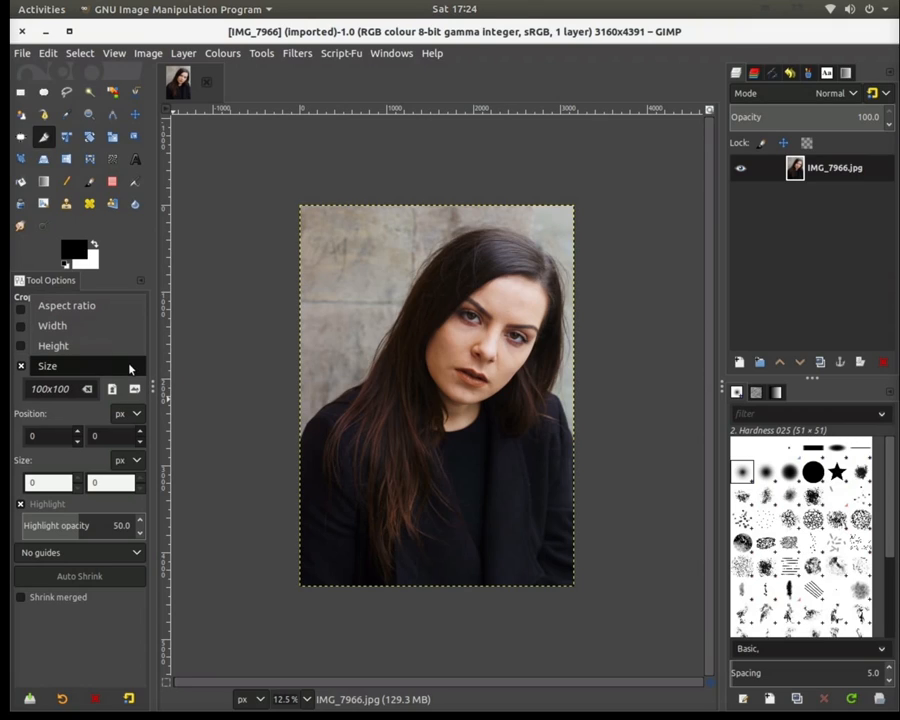
left_click(73, 306)
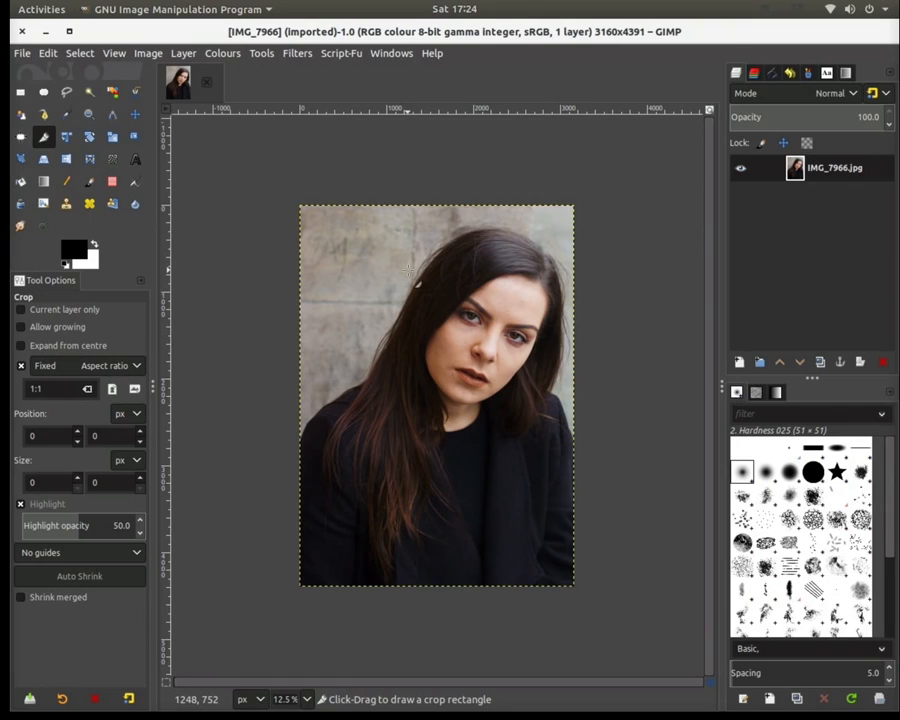
Step: Crop the photo to a square of about 2280 × 2280 px framing the woman's face, starting at about 880, 184
left_click_drag(367, 228, 501, 492)
left_click_drag(381, 423, 340, 444)
left_click_drag(382, 362, 395, 340)
left_click_drag(343, 233, 365, 242)
mouse_move(432, 267)
left_mouse_down()
mouse_move(440, 273)
mouse_move(442, 255)
left_mouse_up()
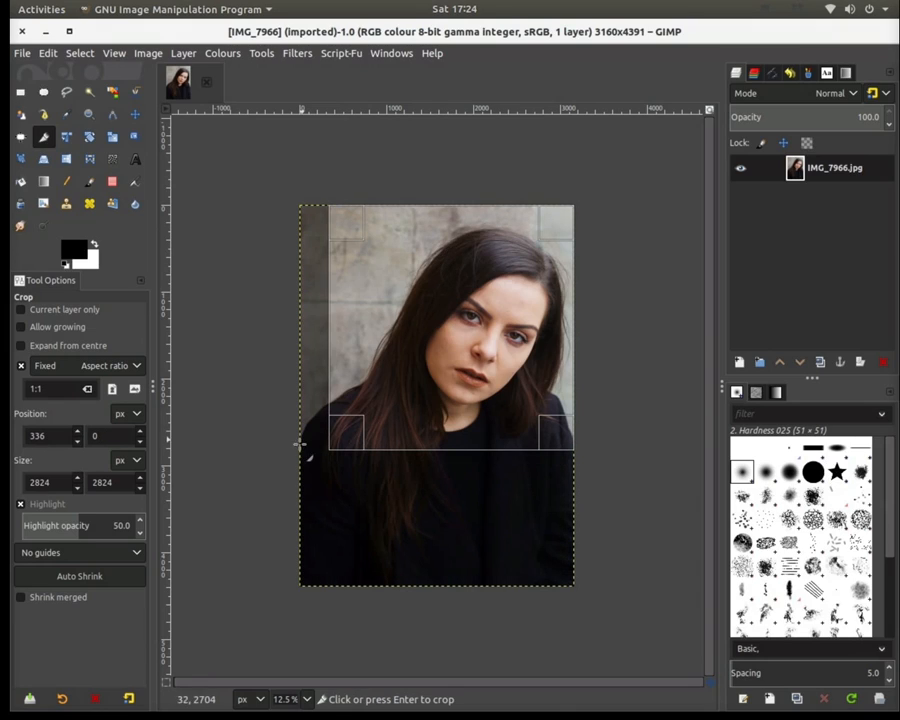
left_click_drag(344, 423, 406, 390)
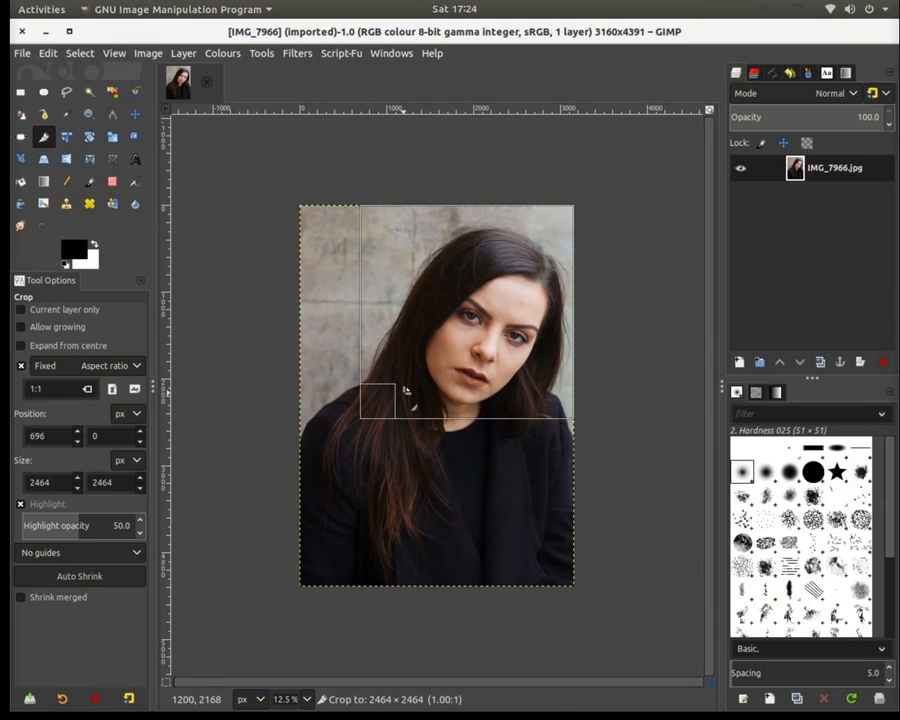
left_click_drag(380, 228, 426, 243)
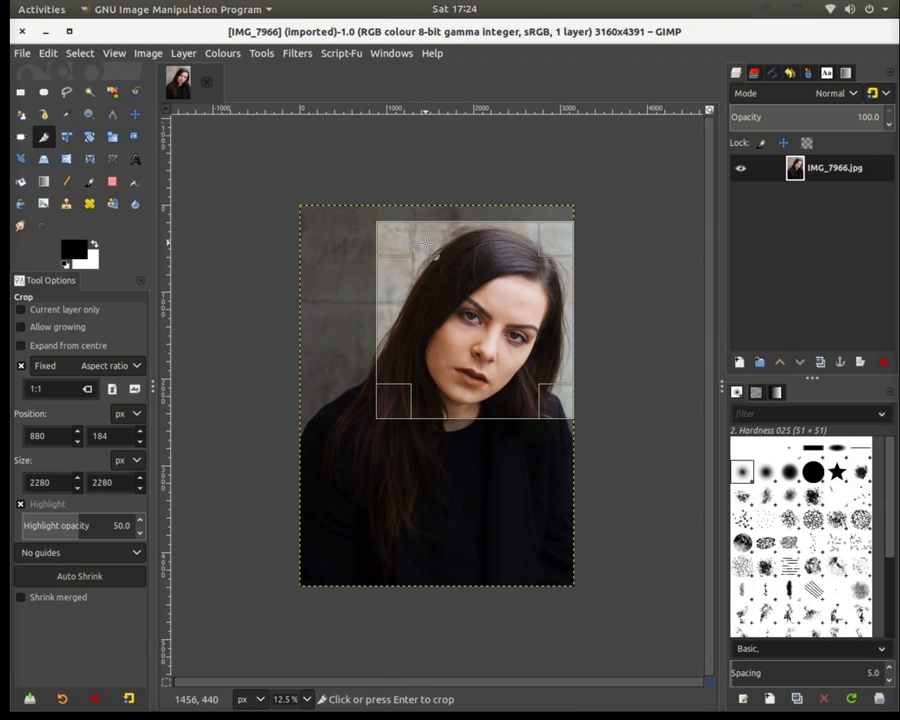
key("Return")
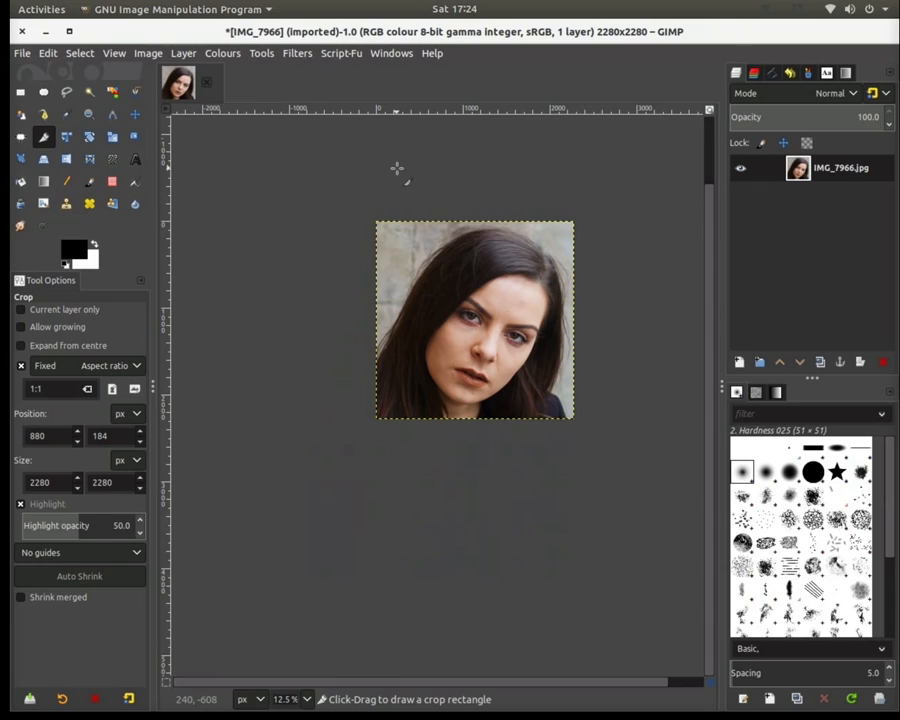
Step: Add a transparent layer named Grid in Normal mode above the cropped photo
key("shift+ctrl+j")
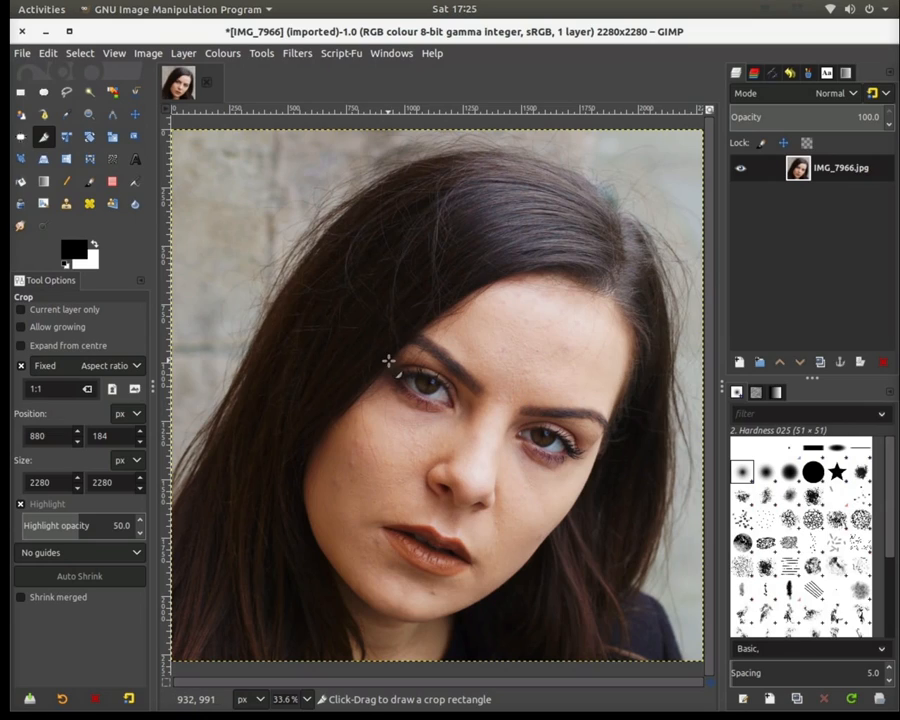
left_click(738, 362)
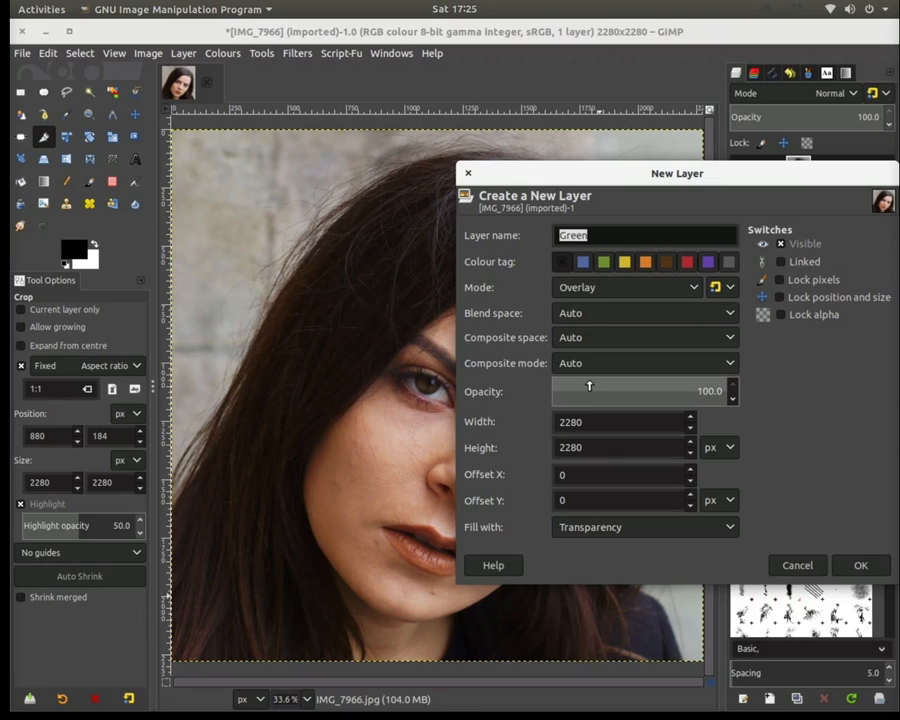
left_click(643, 285)
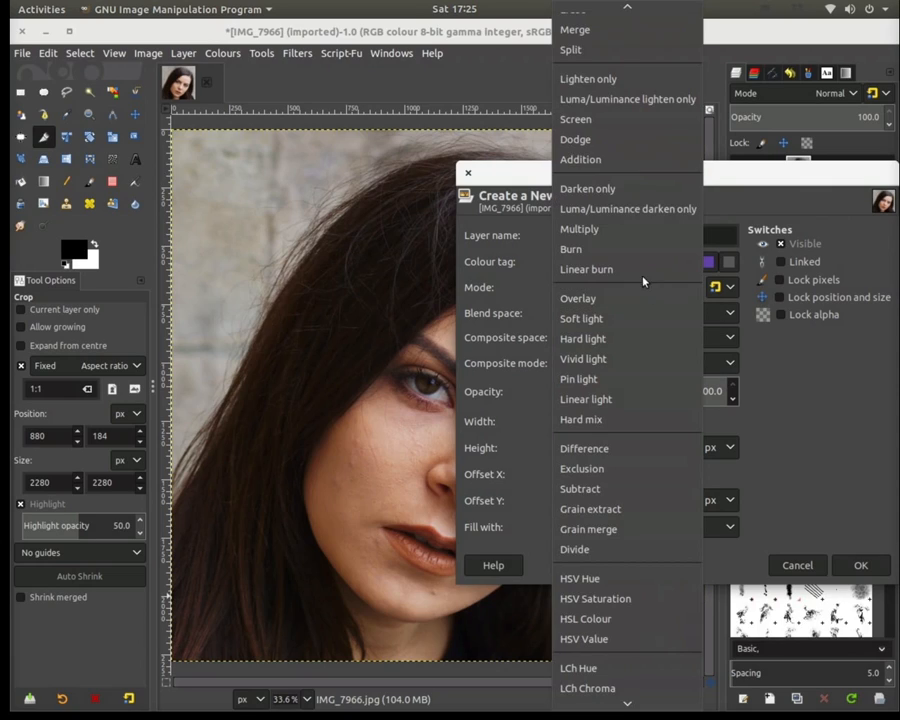
scroll(600, 125, "up", 3)
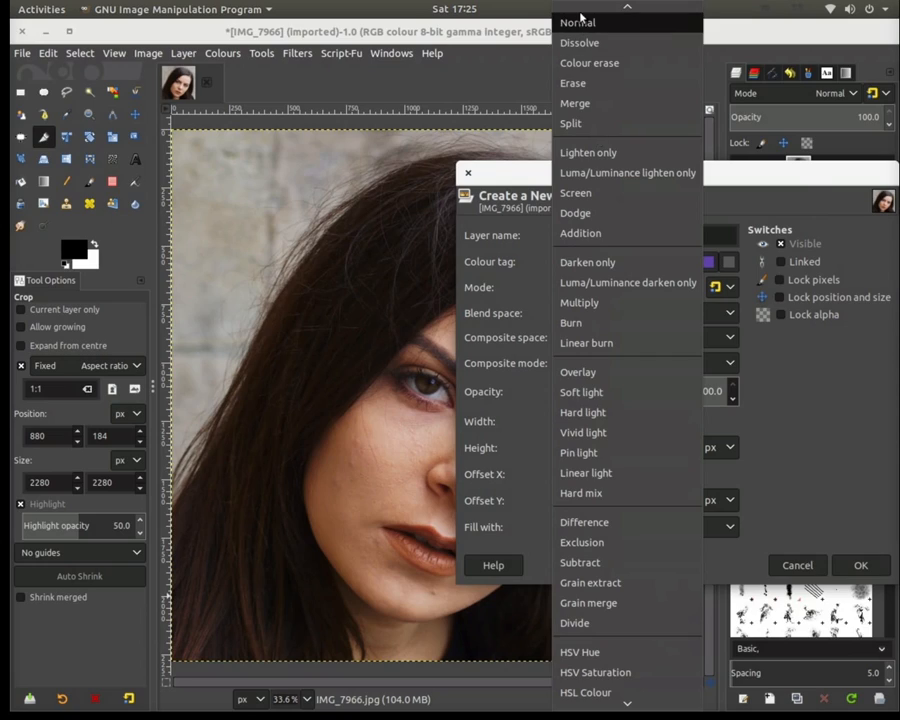
left_click(579, 22)
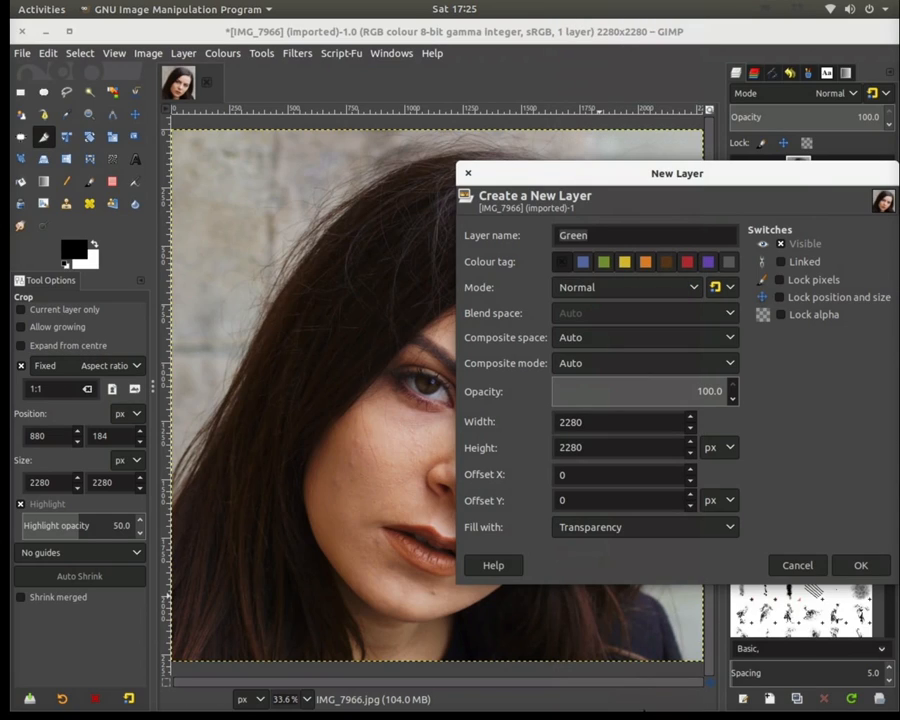
double_click(573, 234)
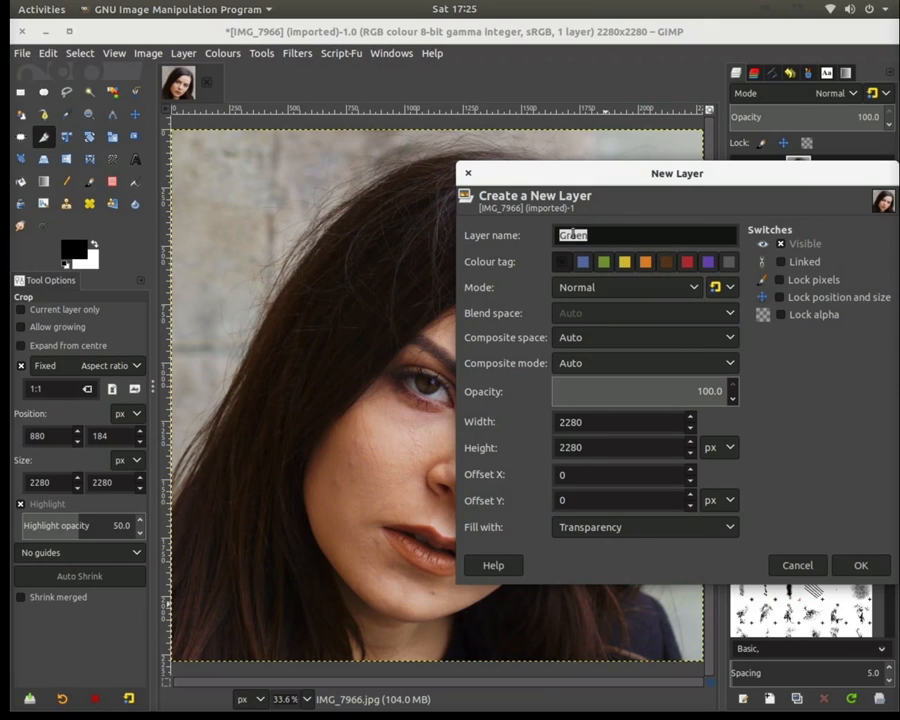
type("Grid")
key("Return")
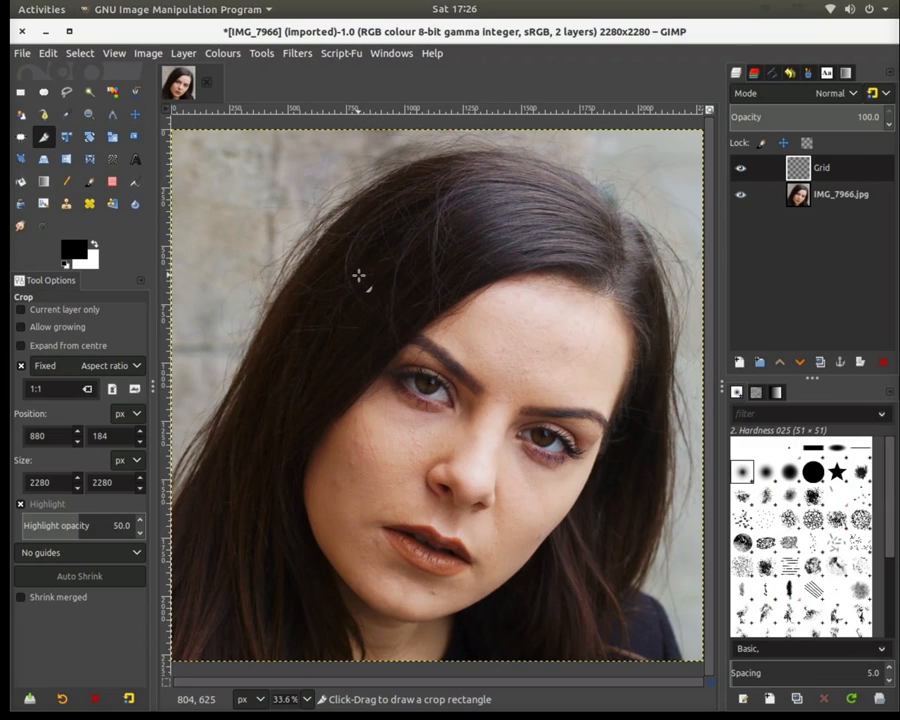
left_click(295, 54)
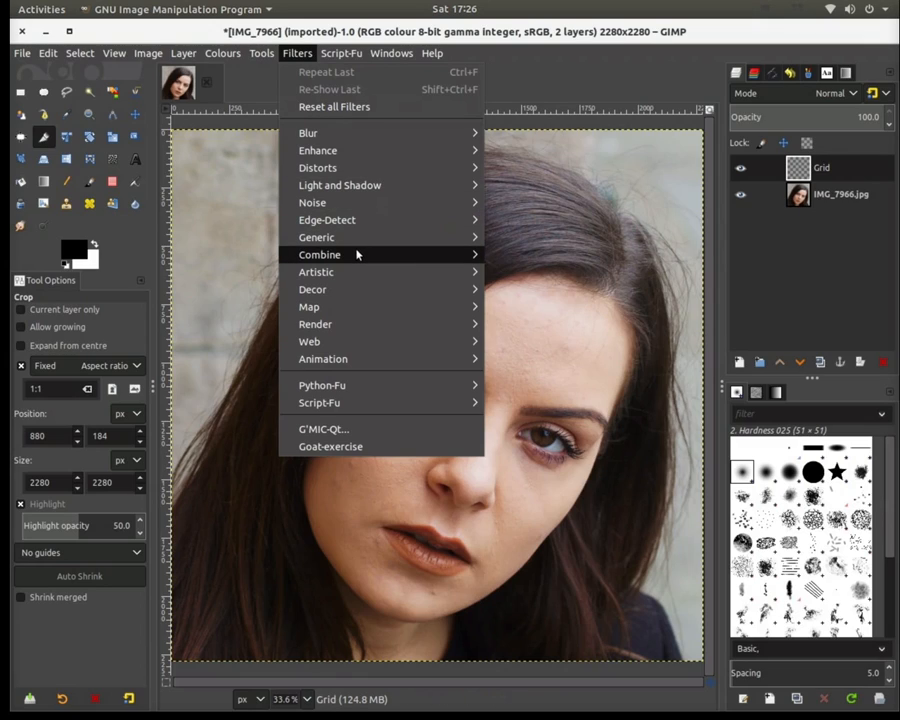
mouse_move(357, 254)
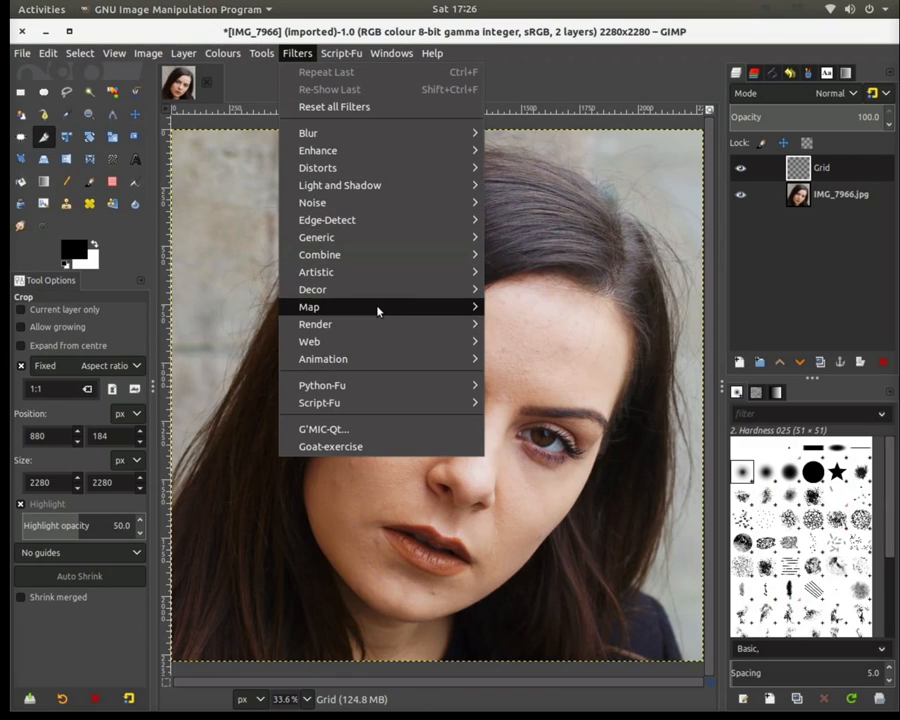
mouse_move(360, 186)
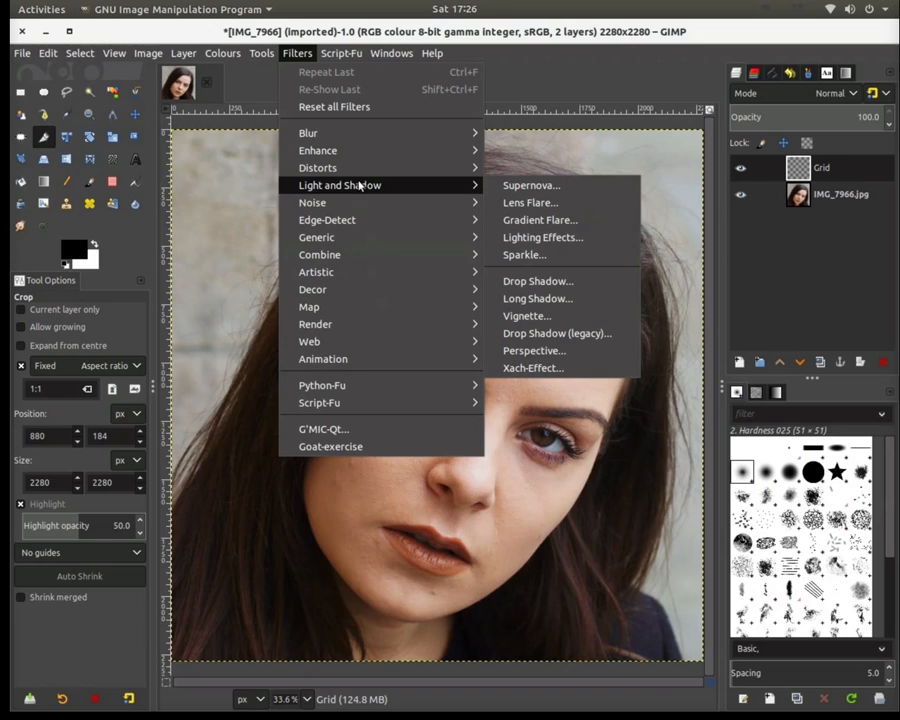
mouse_move(349, 148)
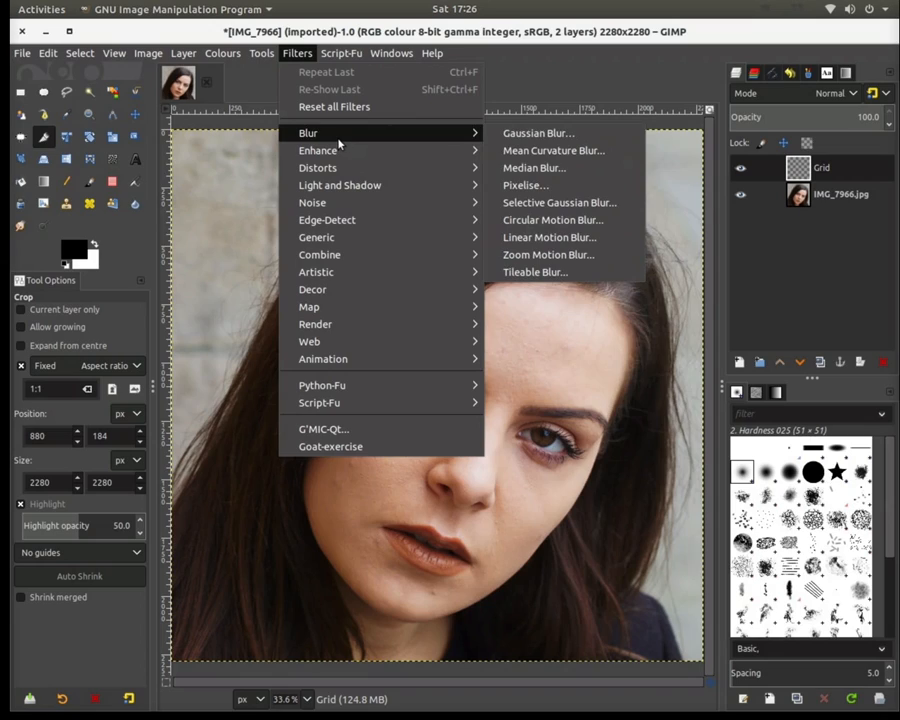
mouse_move(352, 326)
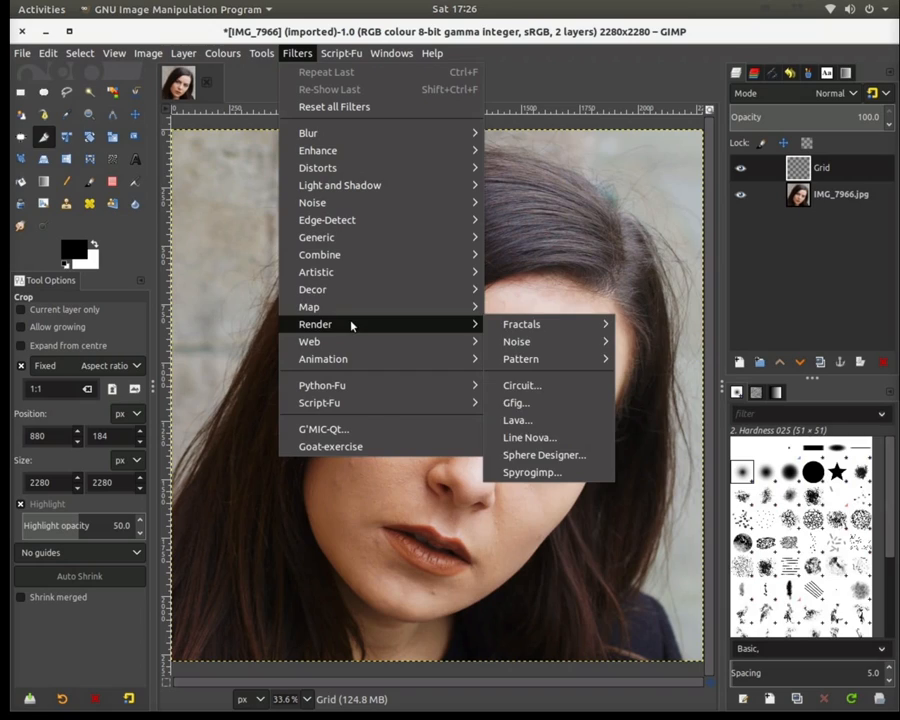
left_click(120, 243)
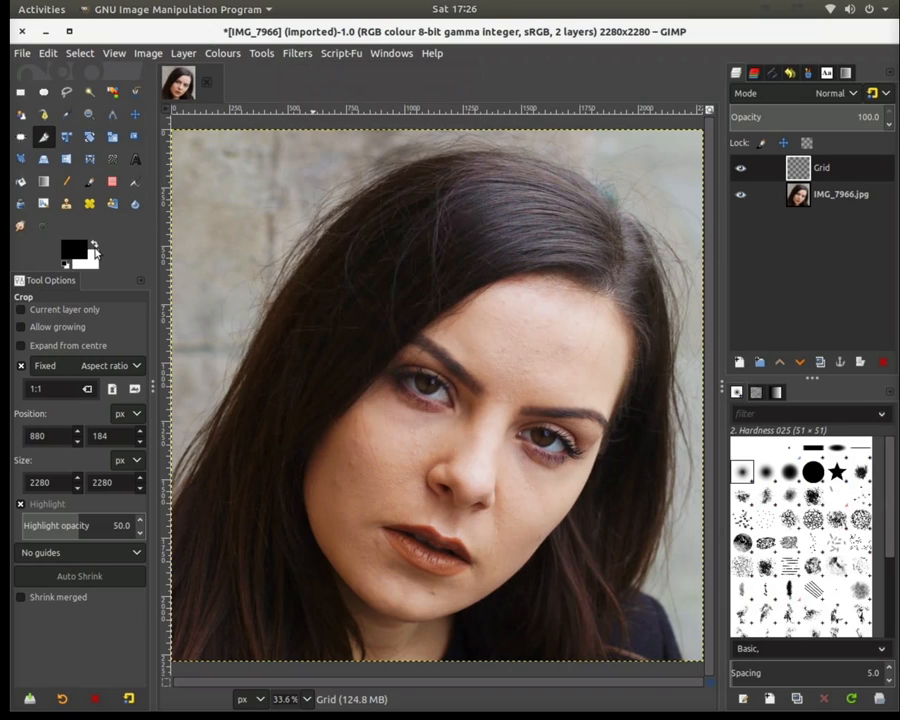
Step: Make white the foreground colour and start the Grid pattern filter on the Grid layer
left_click(95, 245)
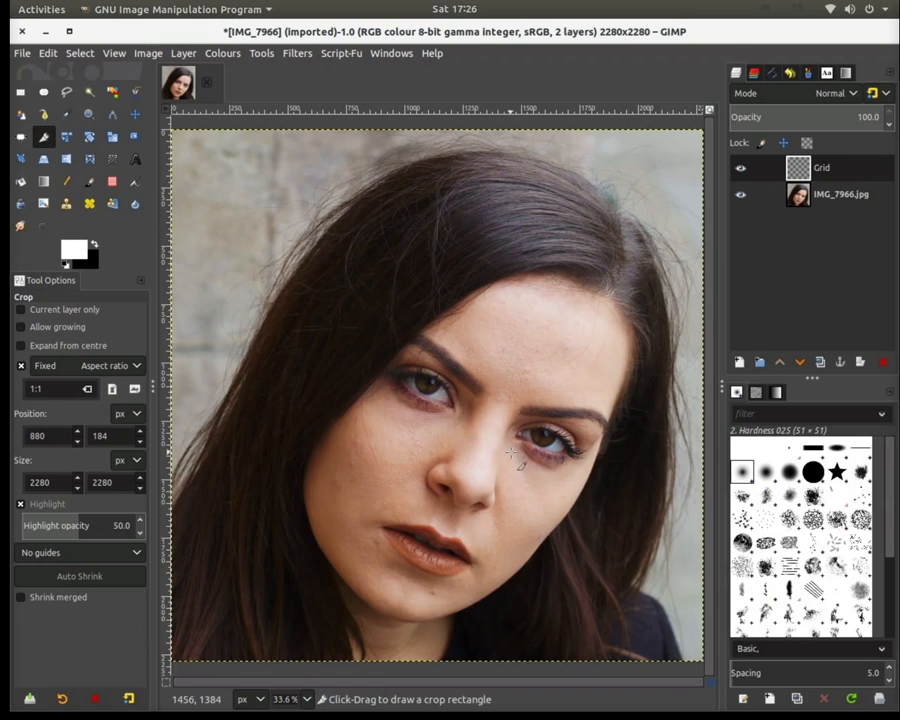
left_click(297, 54)
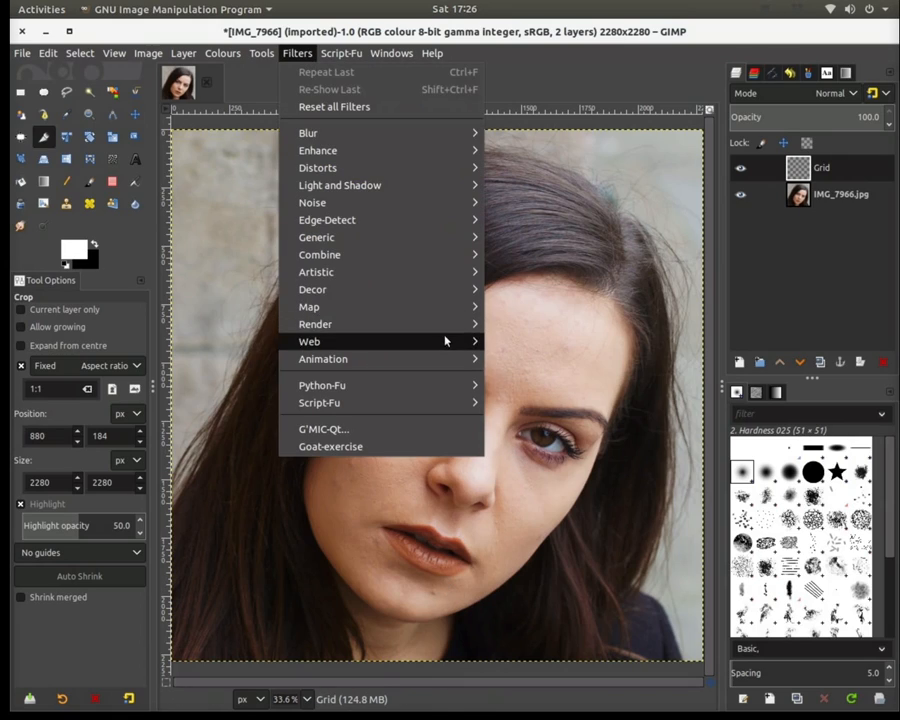
mouse_move(450, 324)
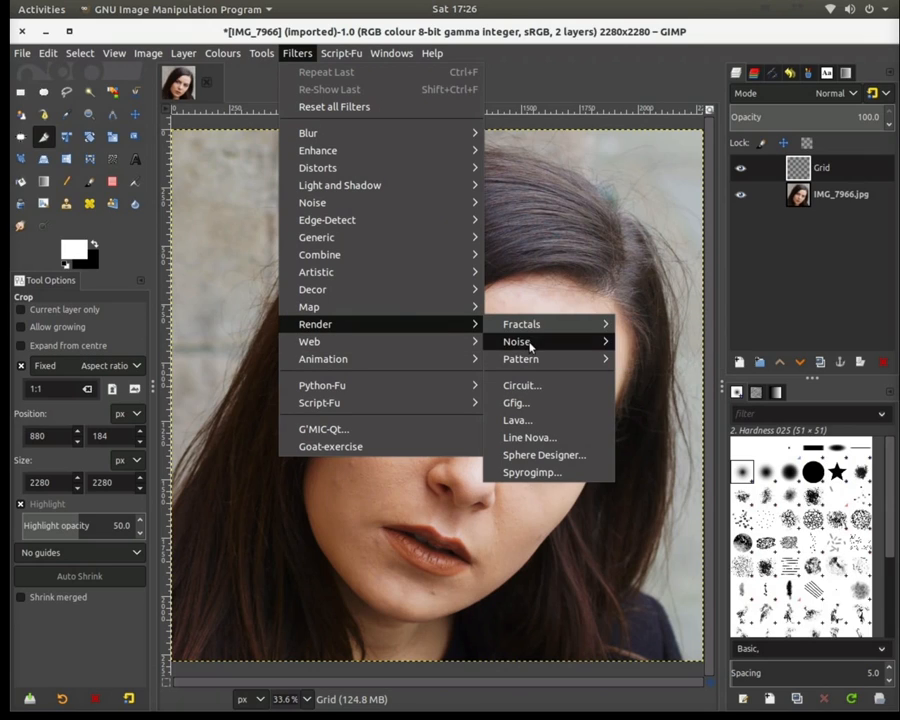
mouse_move(518, 360)
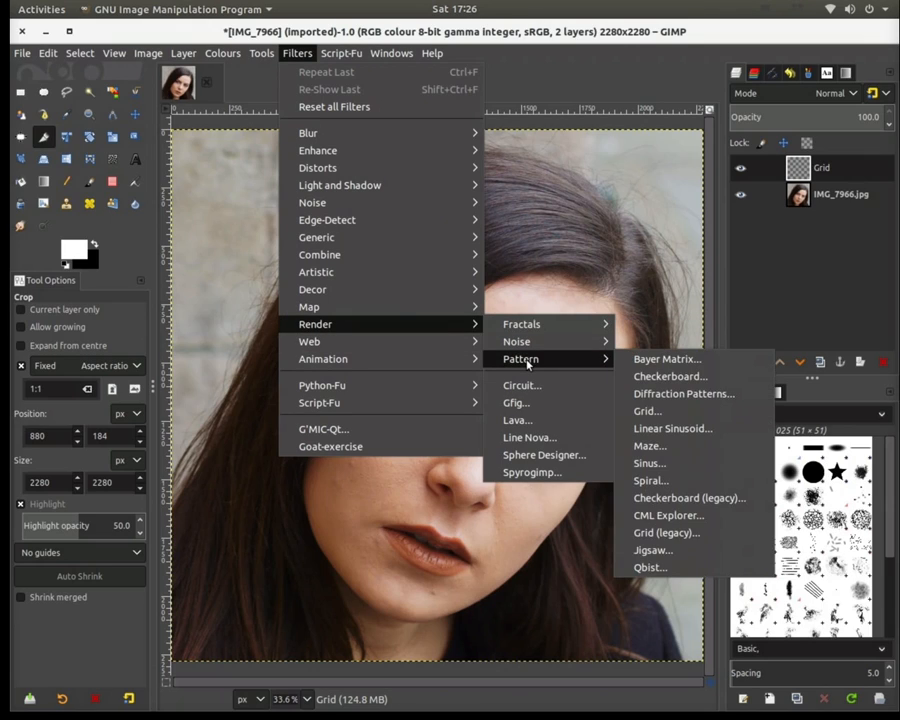
left_click(648, 411)
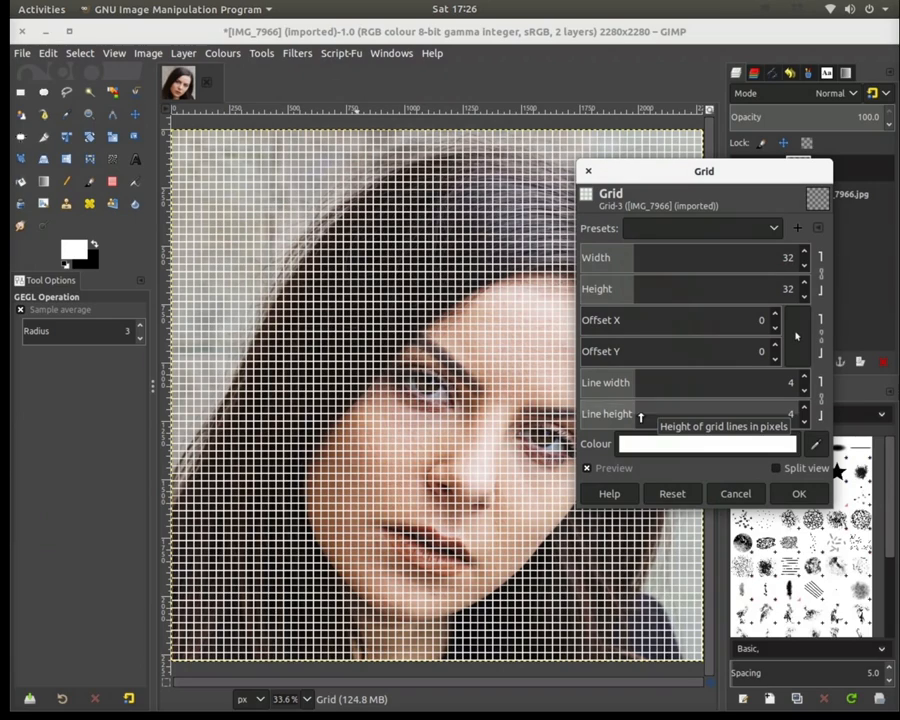
Step: Set the width and height of the grid cells to 250 px
left_click_drag(704, 177, 840, 152)
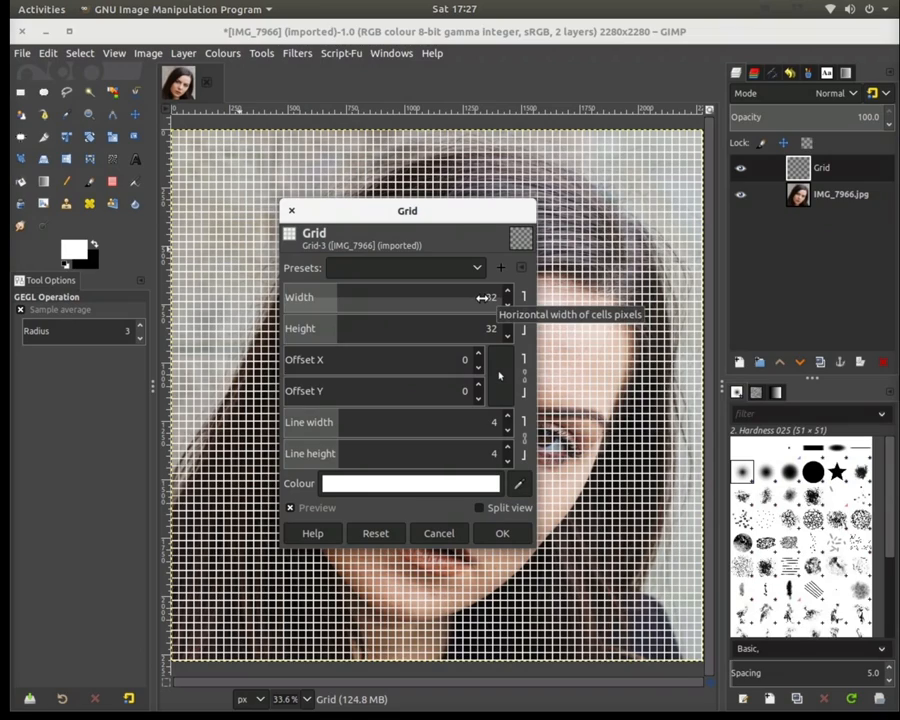
left_click_drag(489, 298, 496, 297)
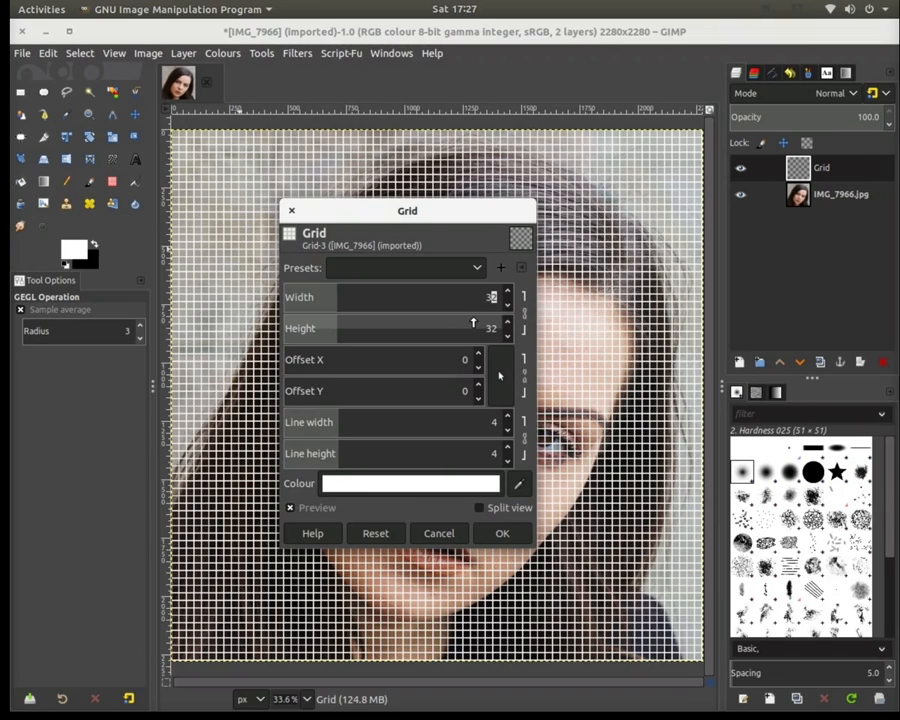
key("BackSpace")
key("BackSpace")
type("250")
key("Return")
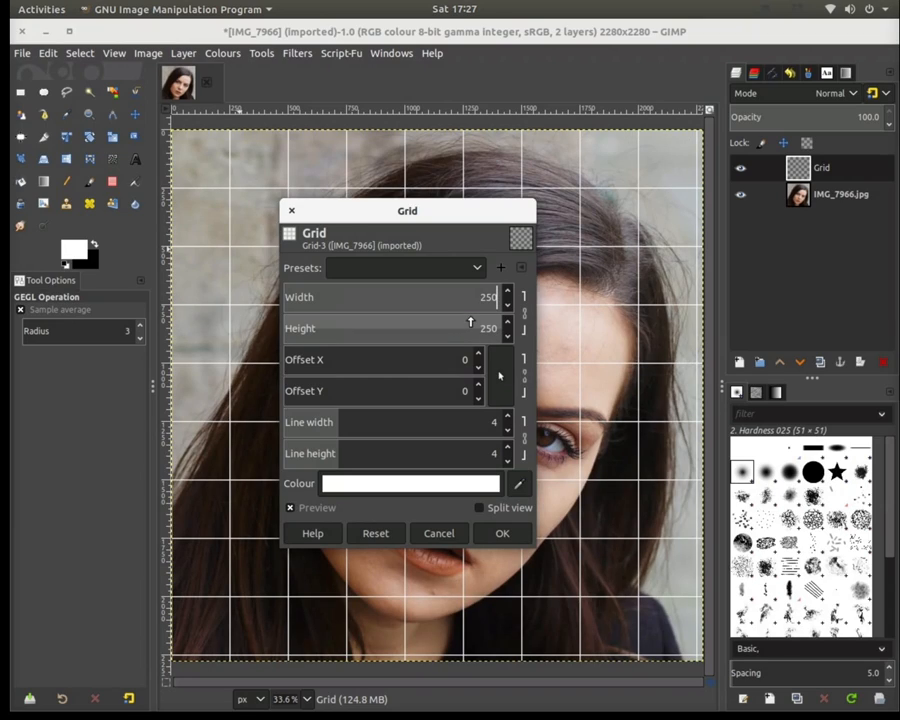
Step: Set the grid's line width and height to 6 px and its cell size to 252 px, and apply the filter
left_click_drag(365, 207, 732, 186)
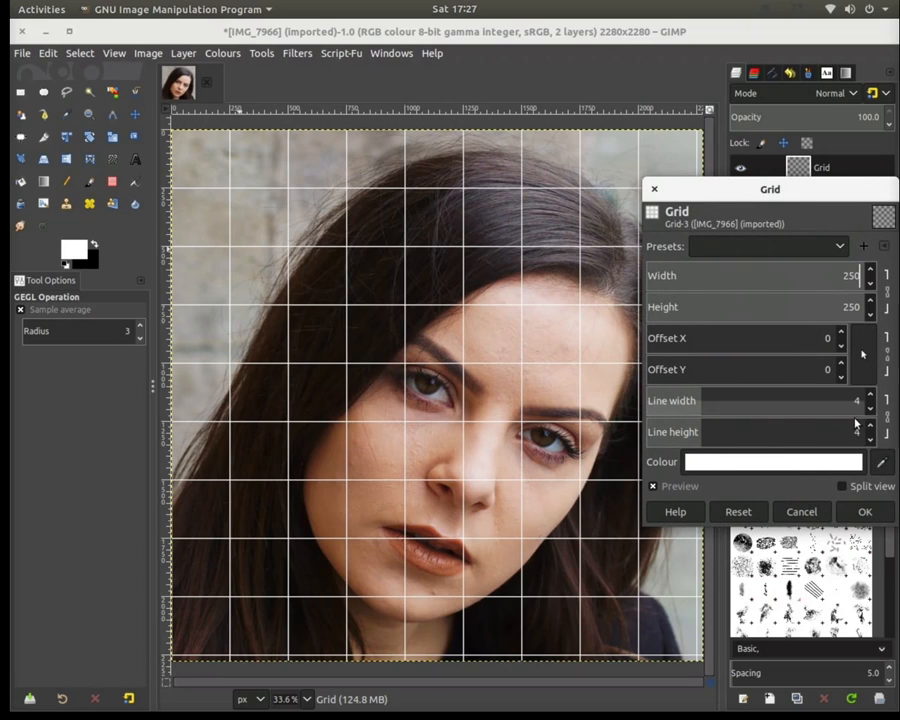
left_click(870, 396)
left_click(870, 397)
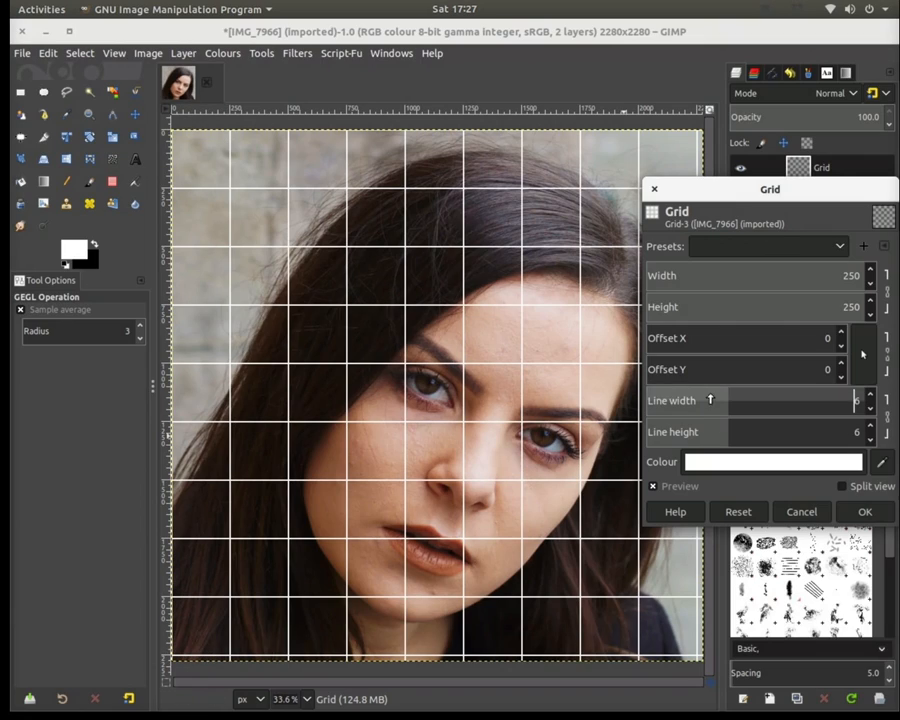
left_click(871, 271)
left_click(871, 271)
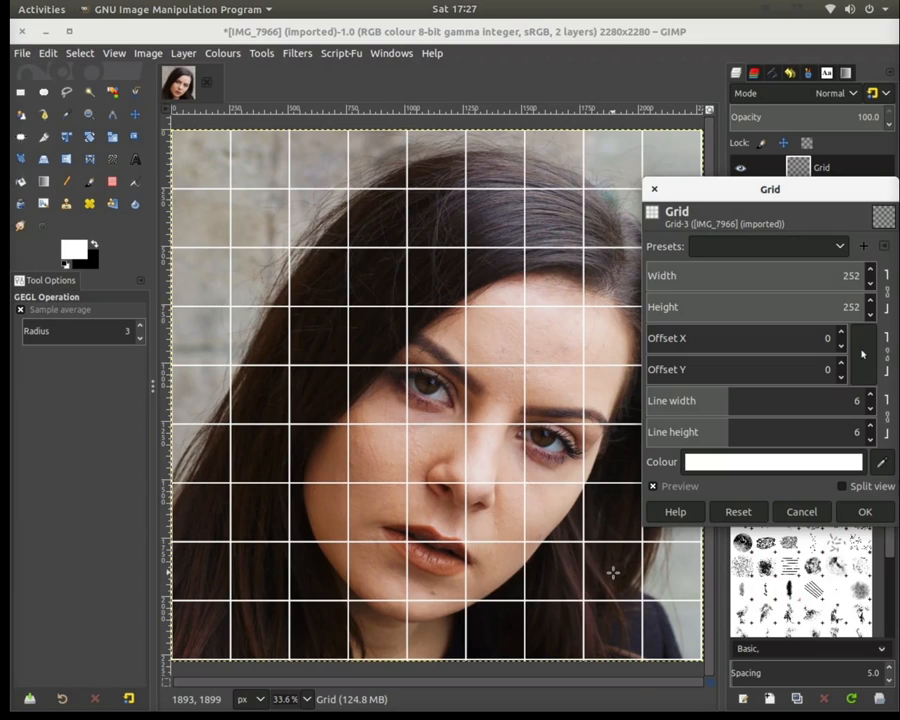
left_click(862, 514)
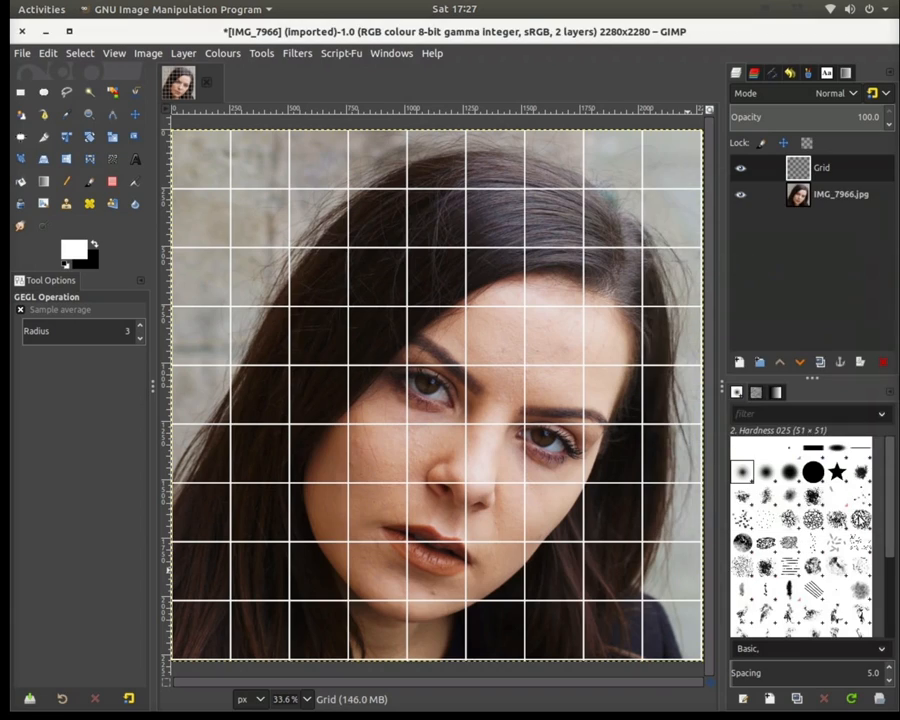
Step: Fuzzy-select a few scattered grid squares near the photo's left edge, undoing an accidental selection of the grid lines
left_click(89, 96)
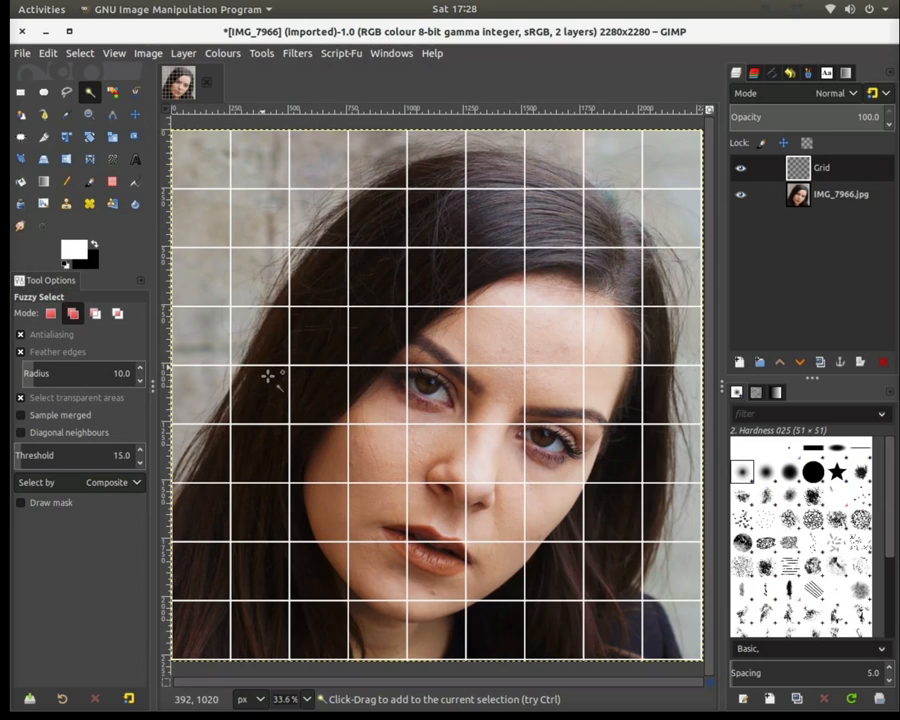
left_click(233, 286)
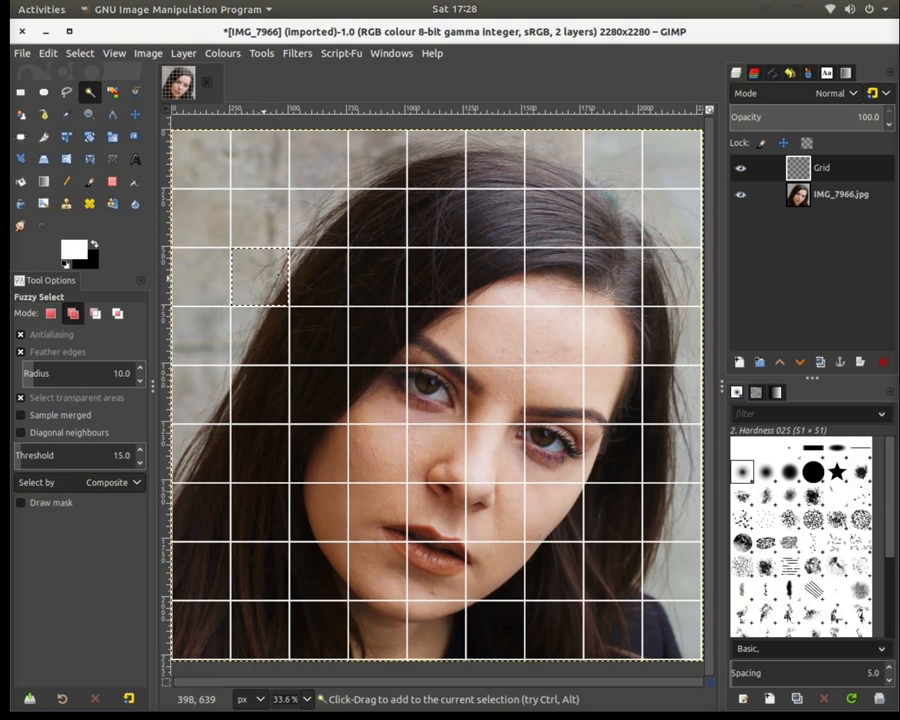
left_click(289, 219, "shift")
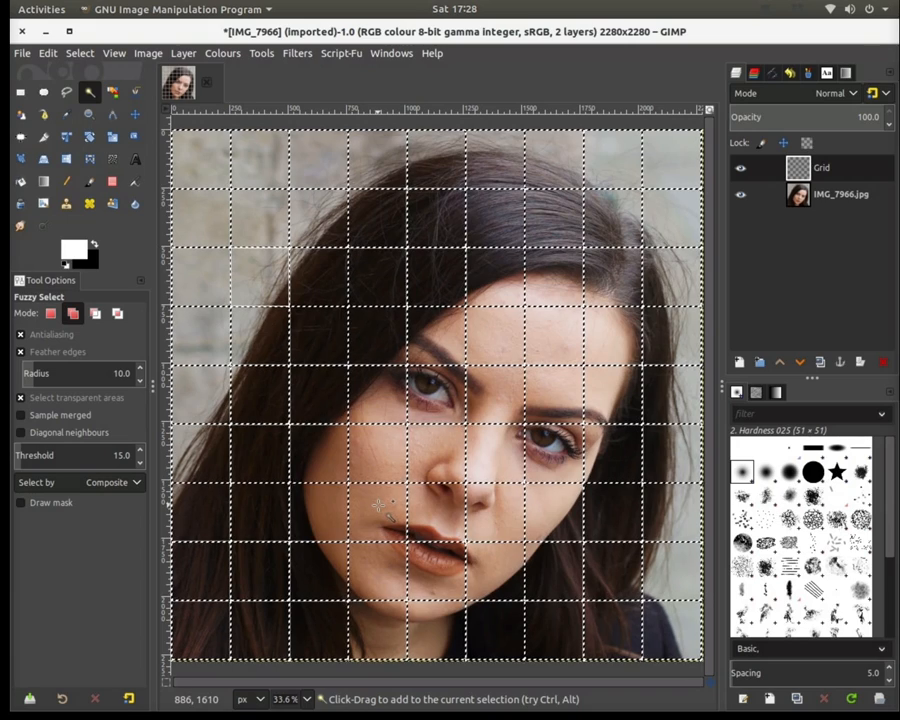
key("ctrl")
key("ctrl+z")
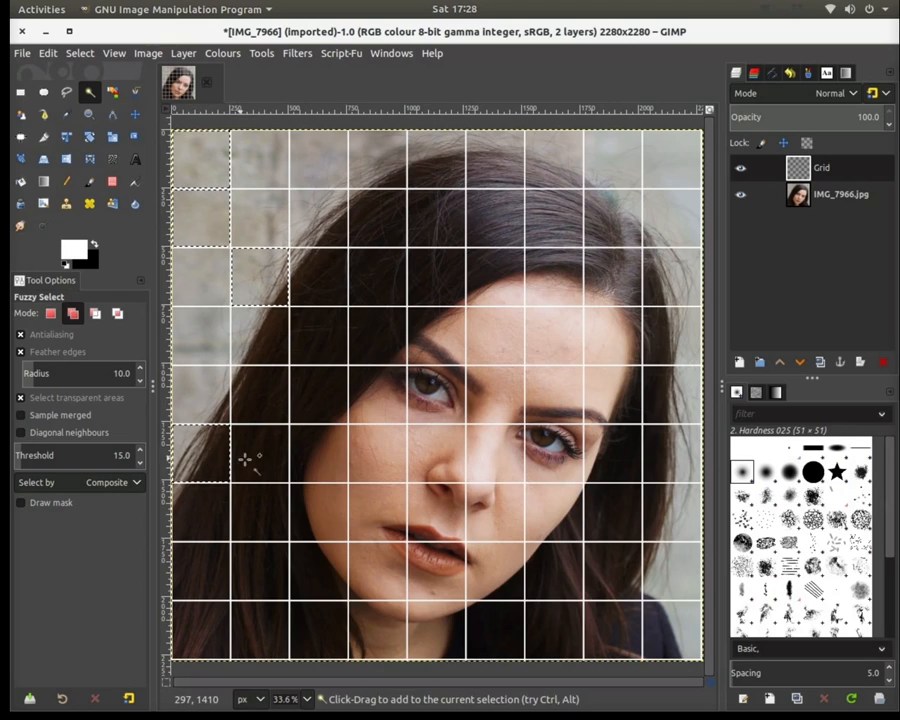
Step: Add scattered squares around the face along all edges of the photo to the selection and fill them with white
left_click(201, 508)
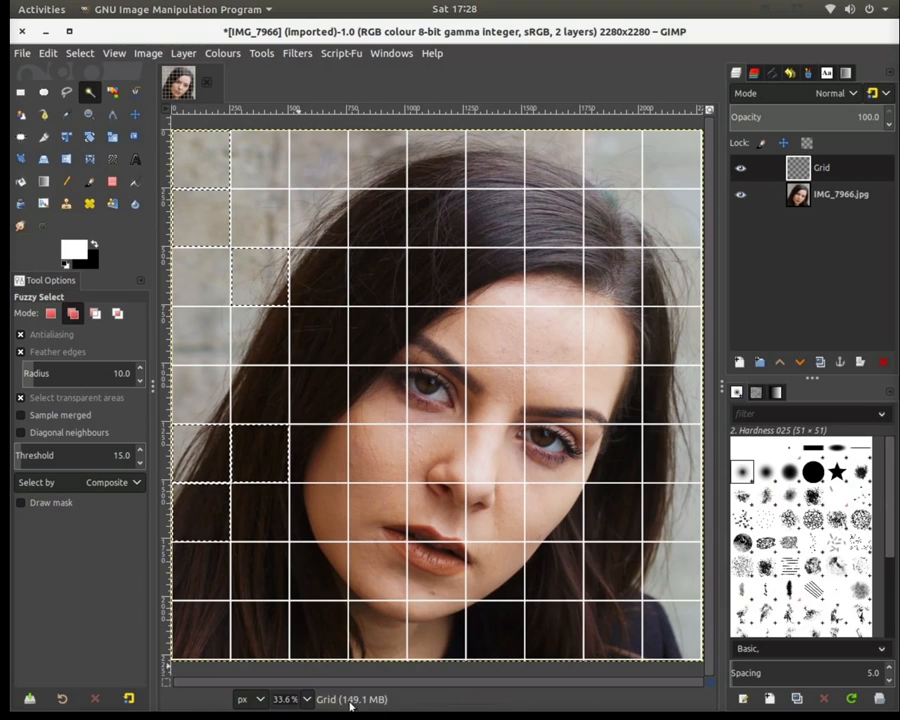
left_click(312, 626)
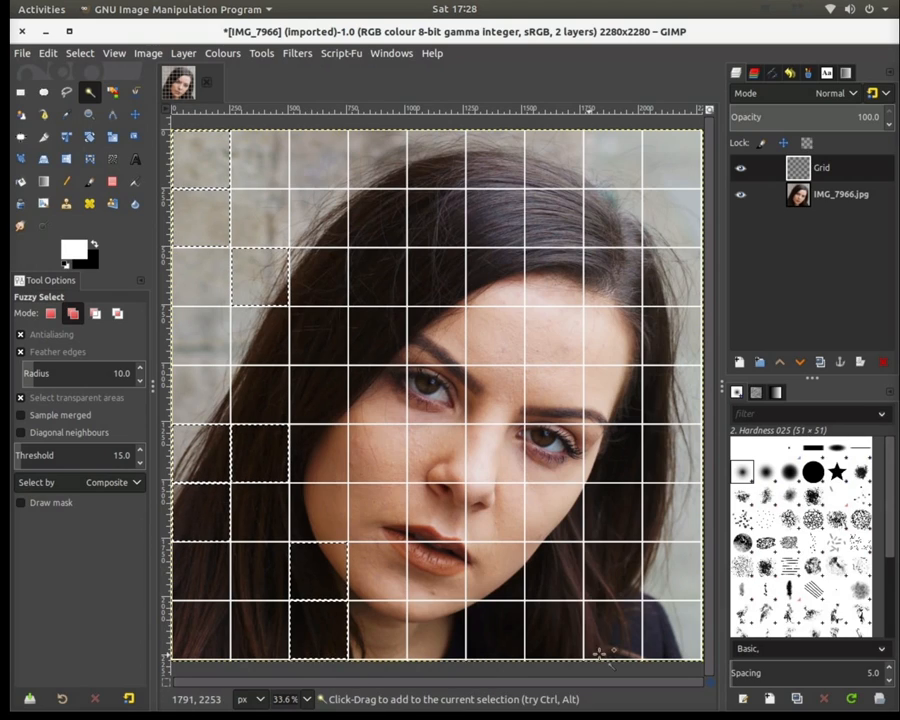
left_click(540, 632)
left_click(684, 638)
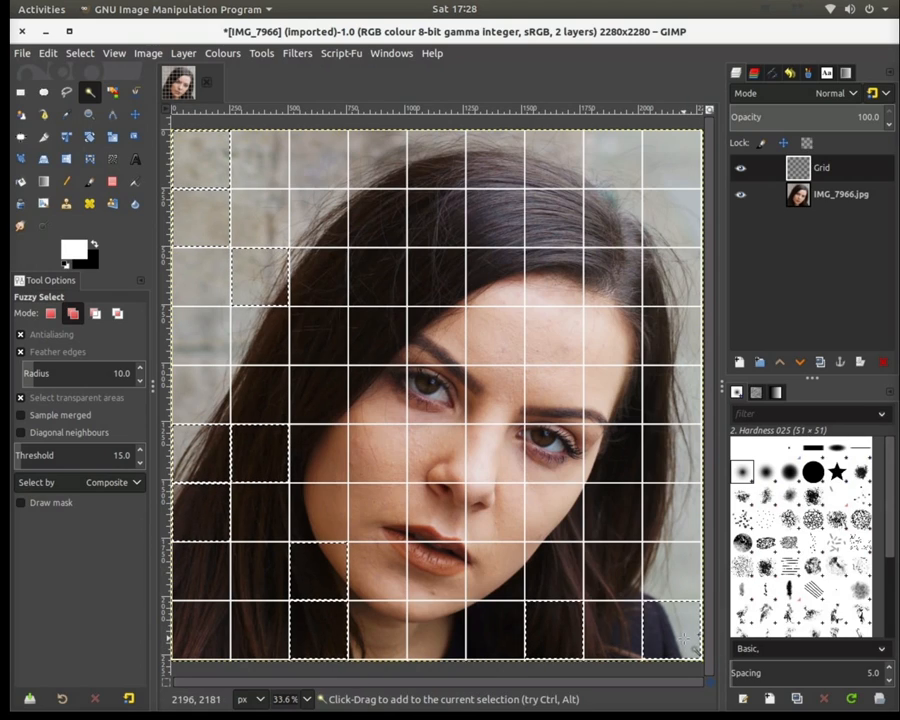
left_click(665, 168)
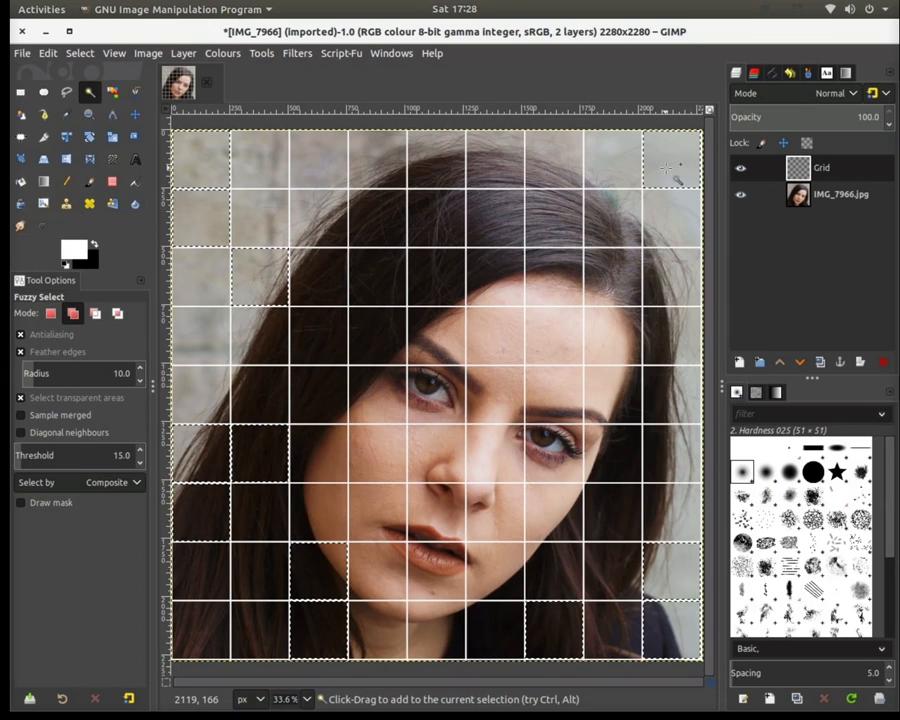
left_click(204, 645)
left_click(671, 223)
left_click(621, 224)
left_click(626, 354)
left_click(668, 340)
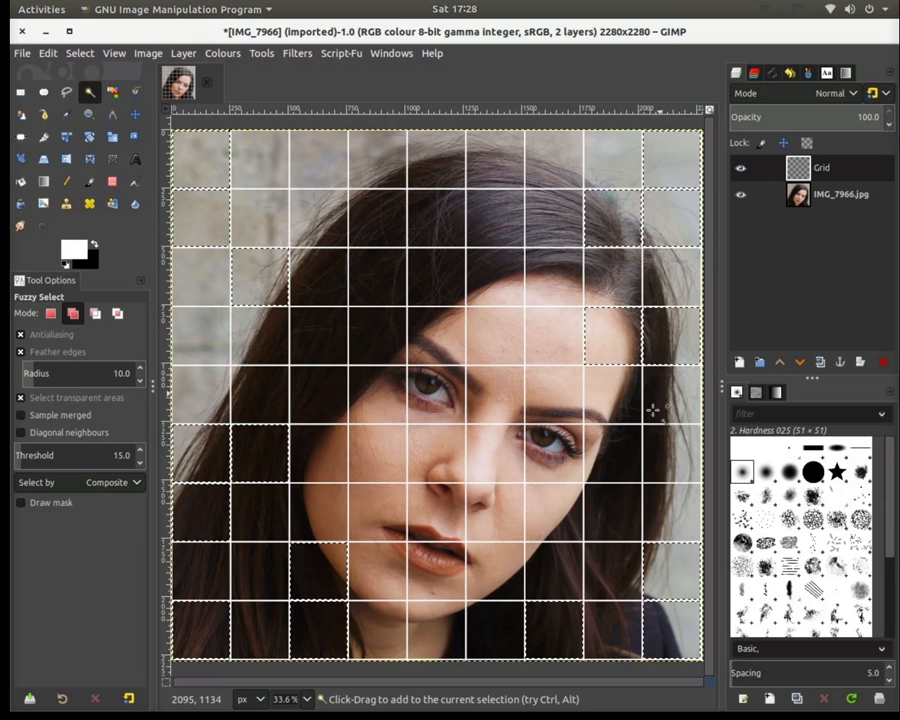
left_click(608, 400)
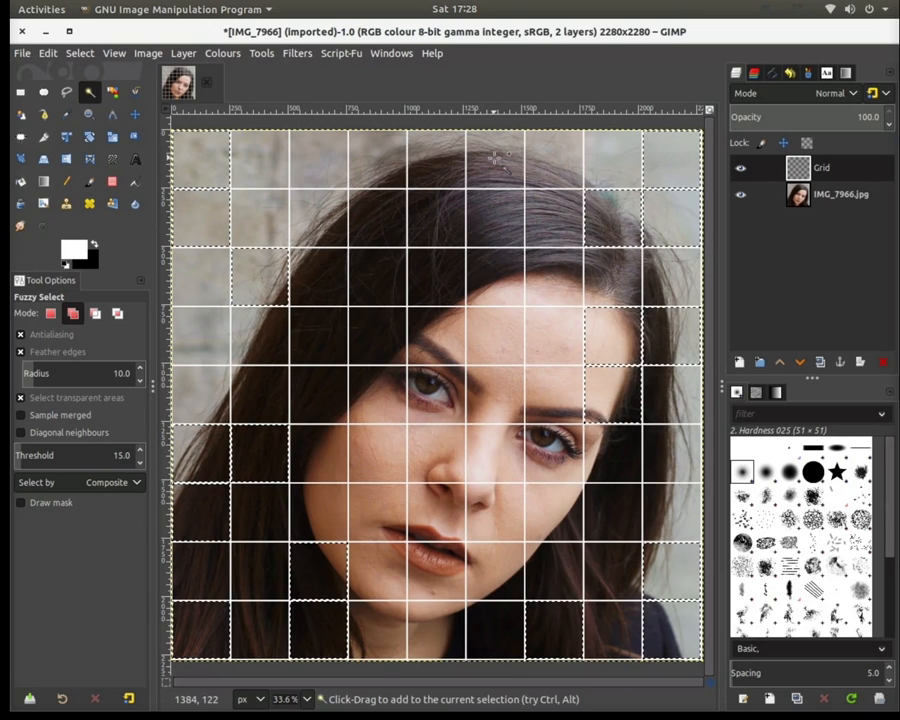
left_click(262, 165)
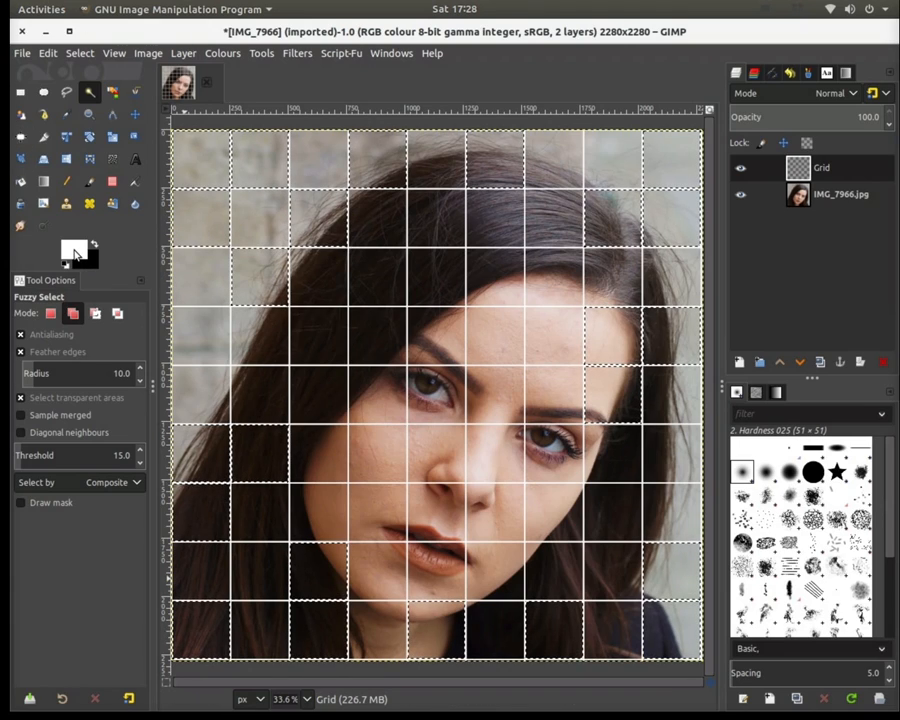
left_click_drag(75, 254, 248, 263)
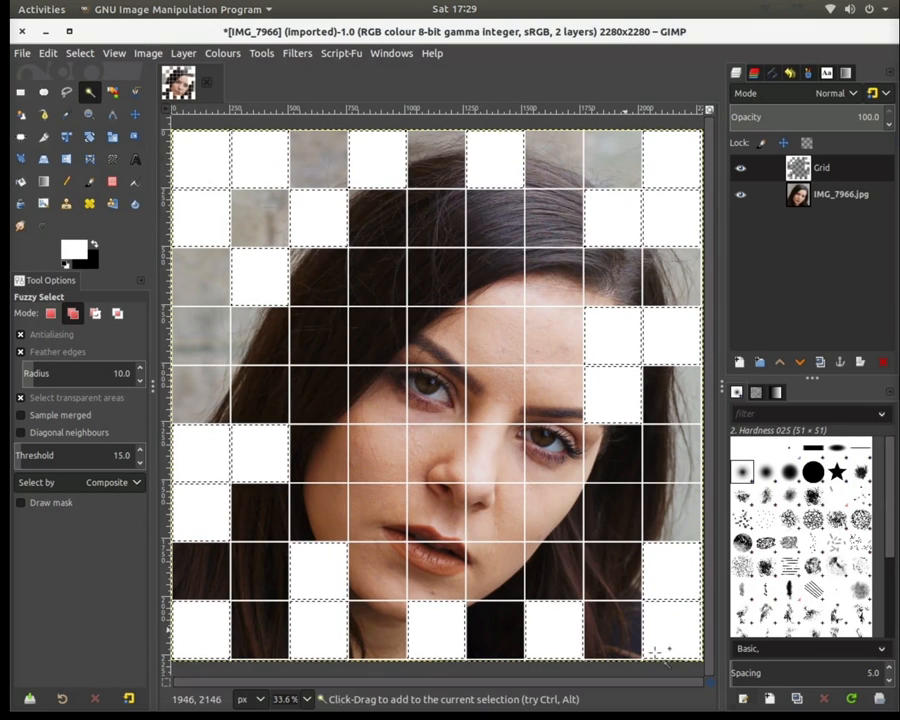
Step: Try black as the fill for the selected squares, and refill them with white
left_click(95, 245)
left_click_drag(83, 251, 185, 482)
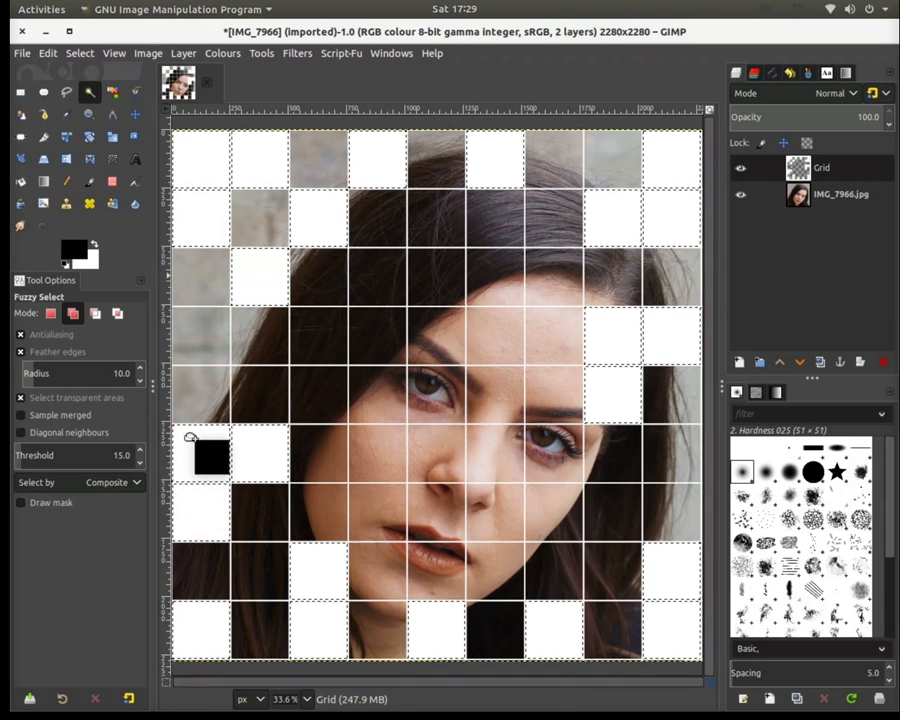
left_click_drag(190, 438, 192, 442)
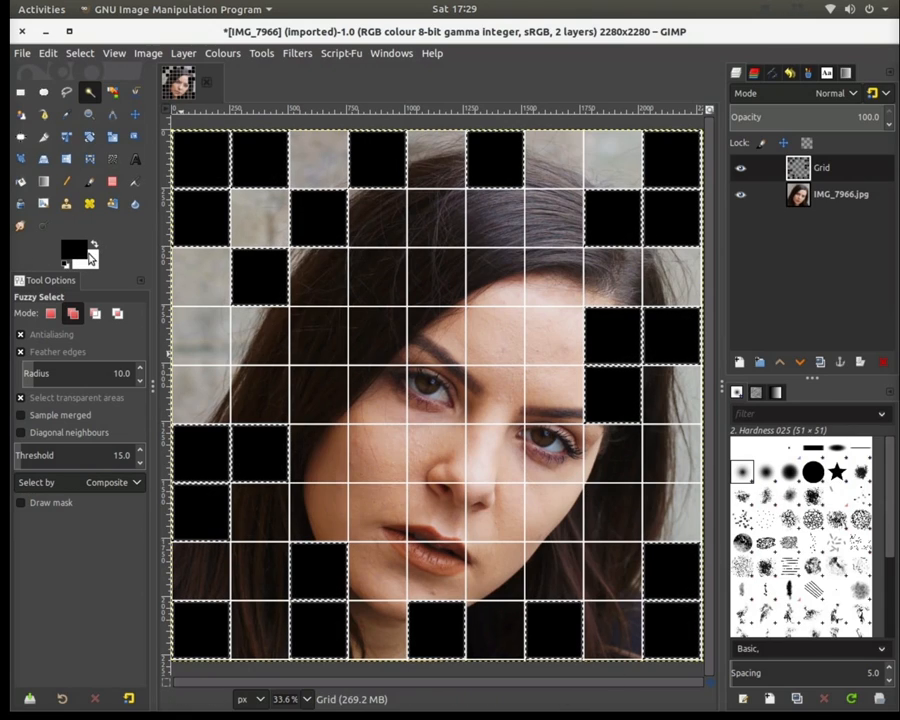
left_click(92, 246)
left_click_drag(88, 255, 244, 264)
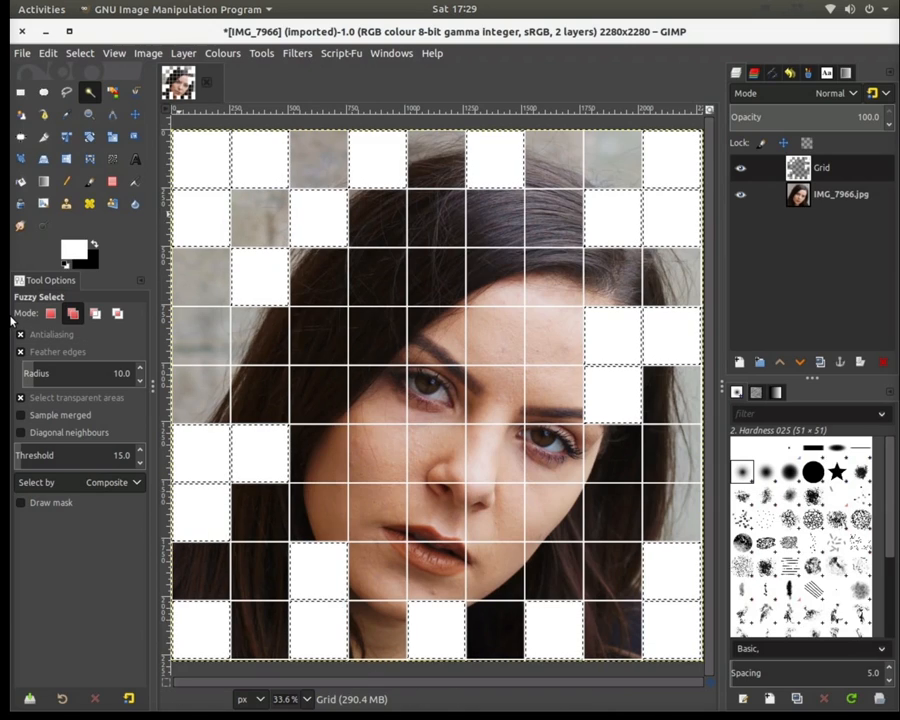
Step: Clear the selection and start a new transparent 2280 × 2280 px layer named Purple
key("ctrl+shift")
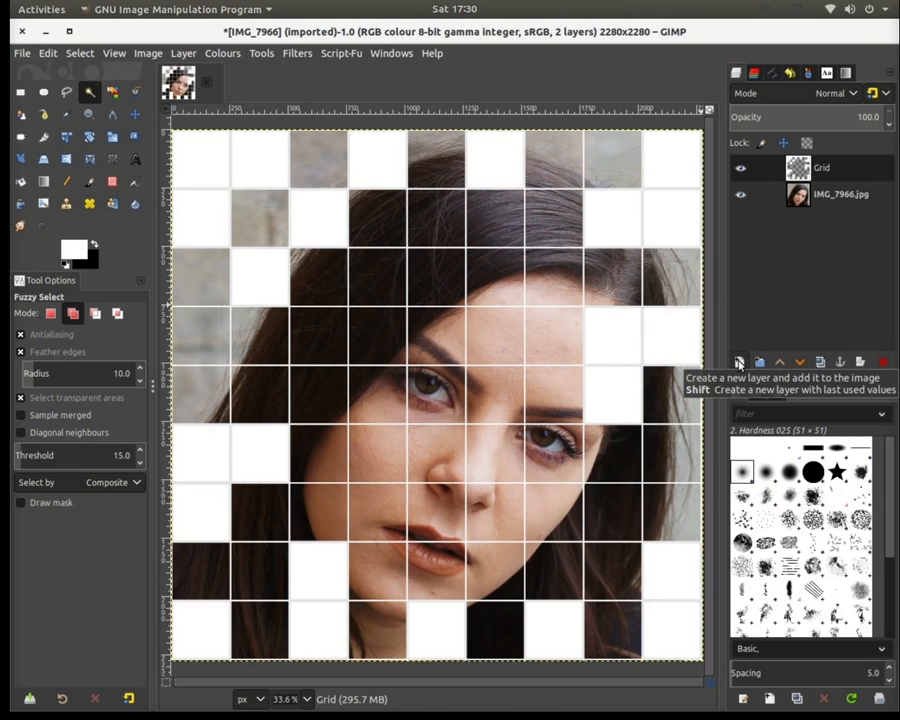
left_click(738, 362)
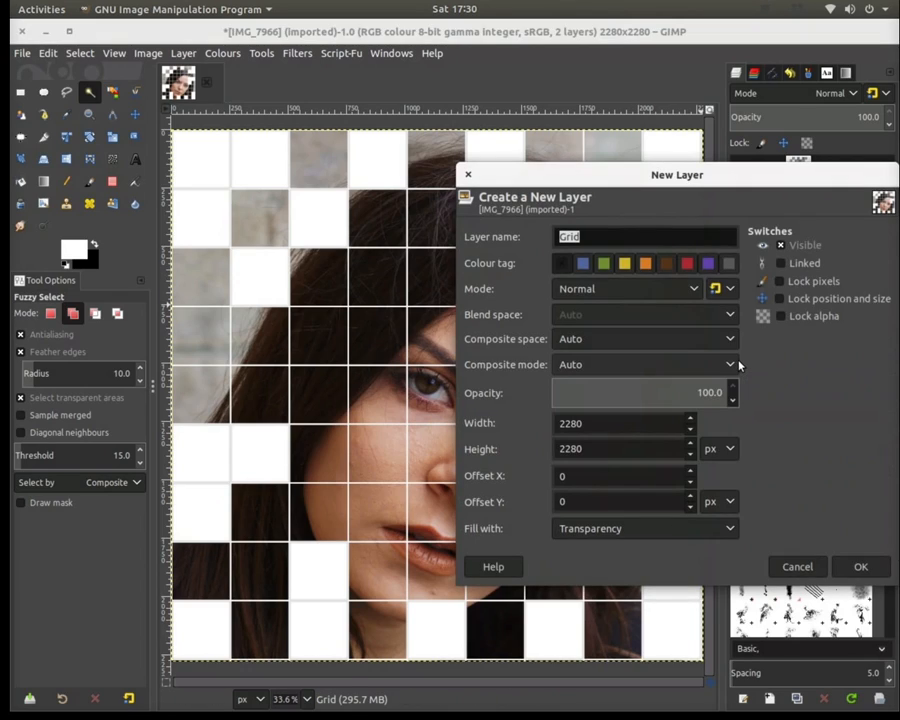
left_click(600, 236)
left_click_drag(600, 236, 428, 207)
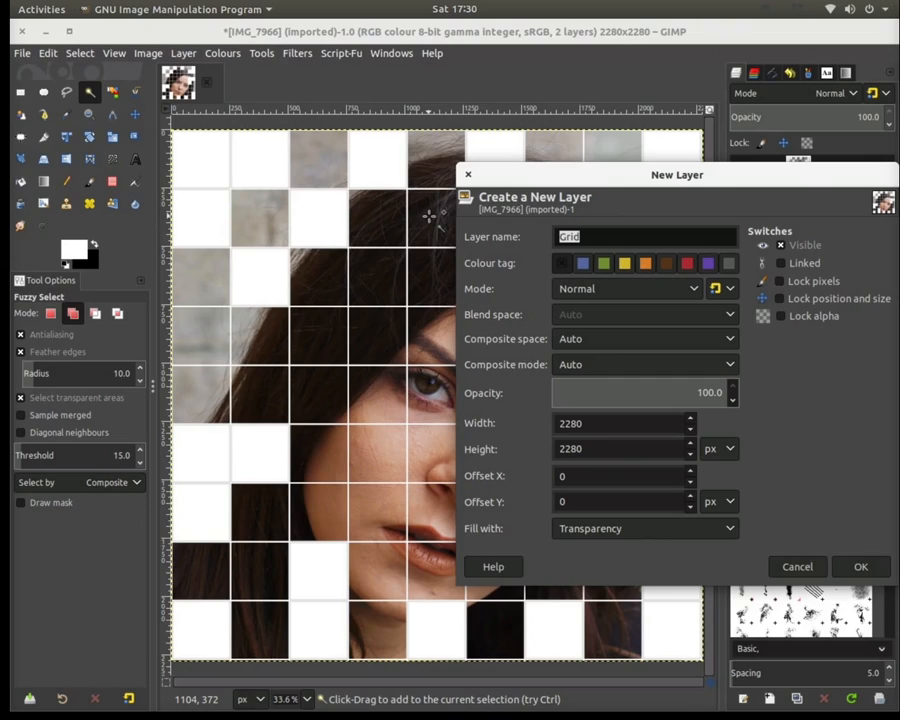
type("Purple")
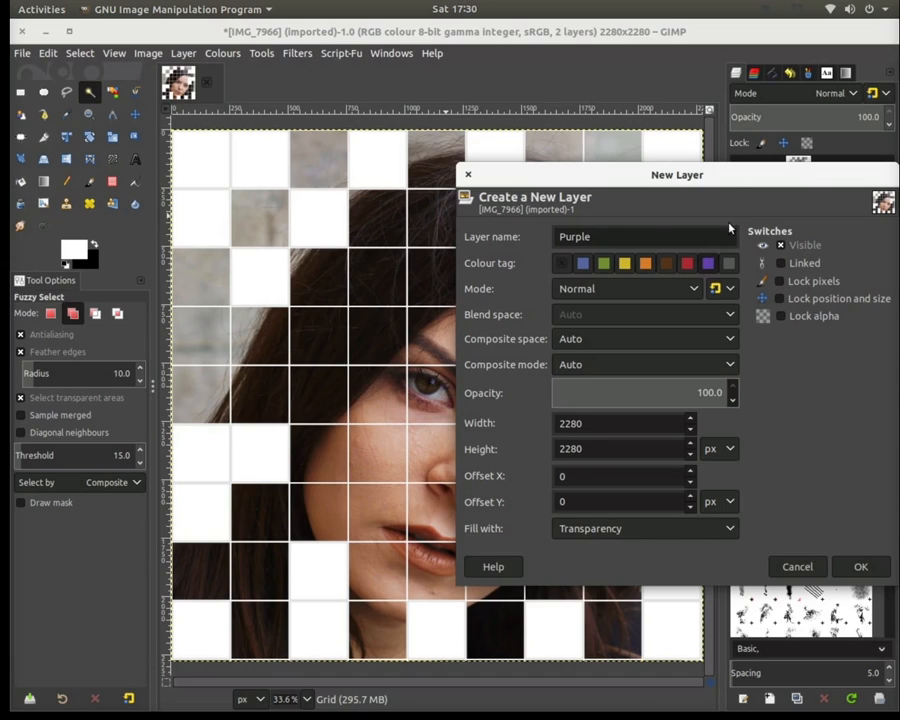
left_click_drag(738, 172, 718, 169)
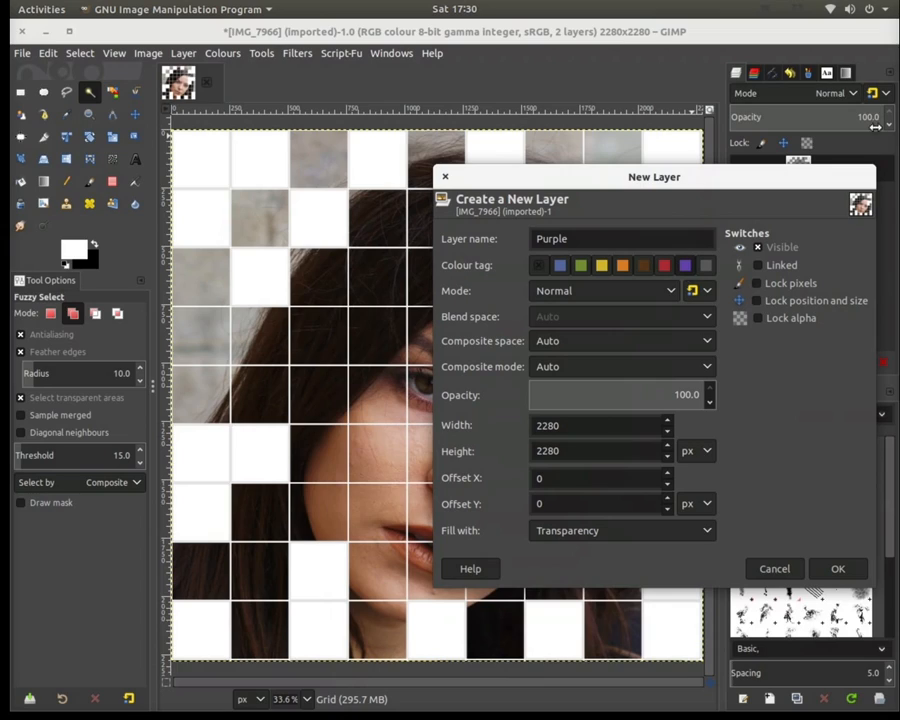
left_click_drag(772, 177, 520, 140)
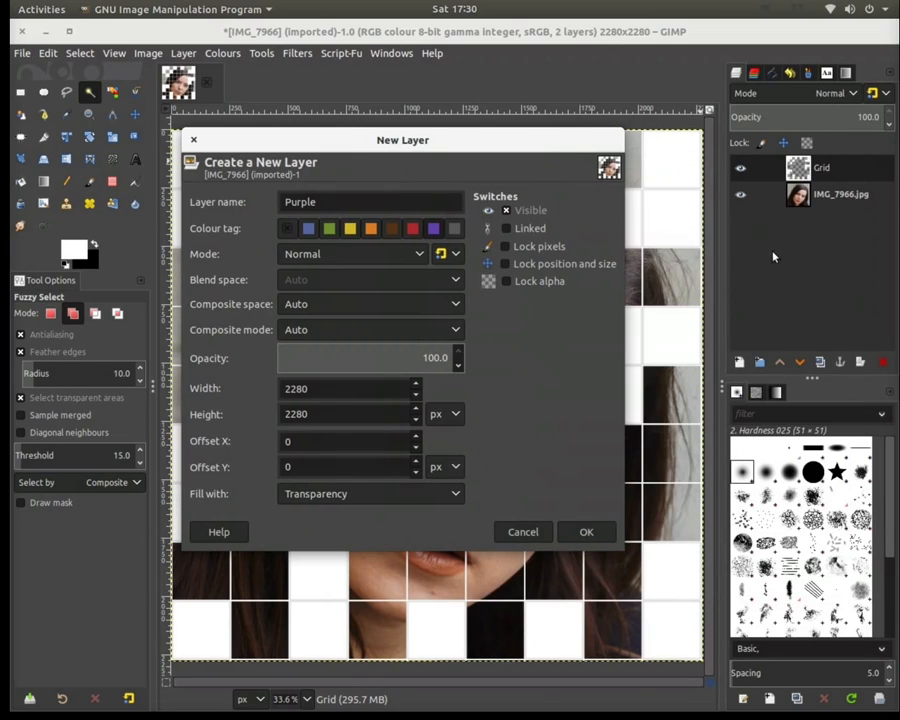
left_click_drag(410, 141, 810, 163)
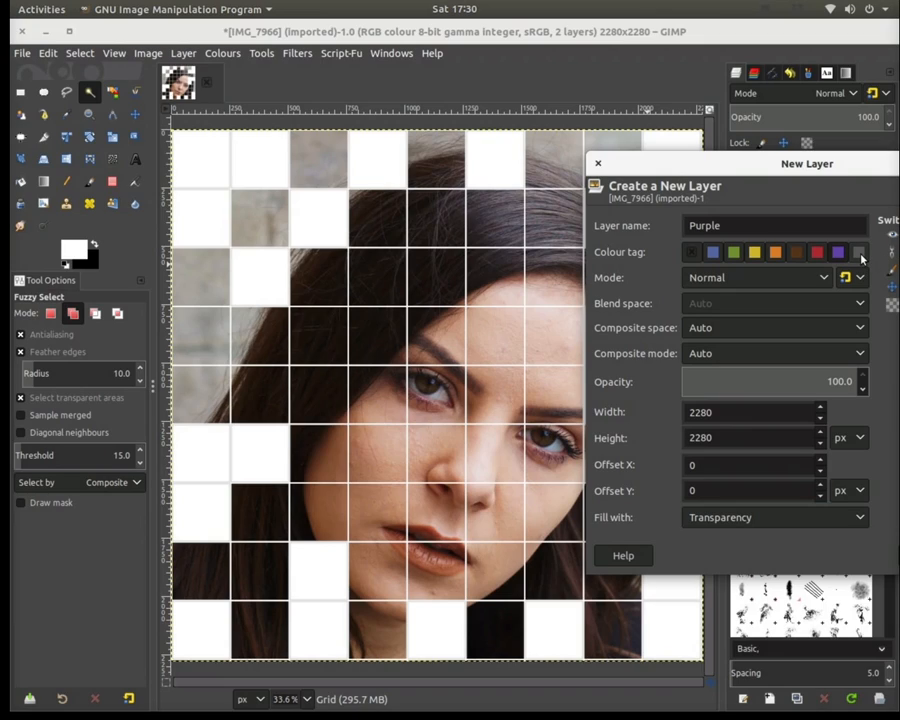
Step: Set the new layer's blend mode to Overlay and create it with a purple colour tag
left_click(735, 278)
scroll(731, 287, "down", 2)
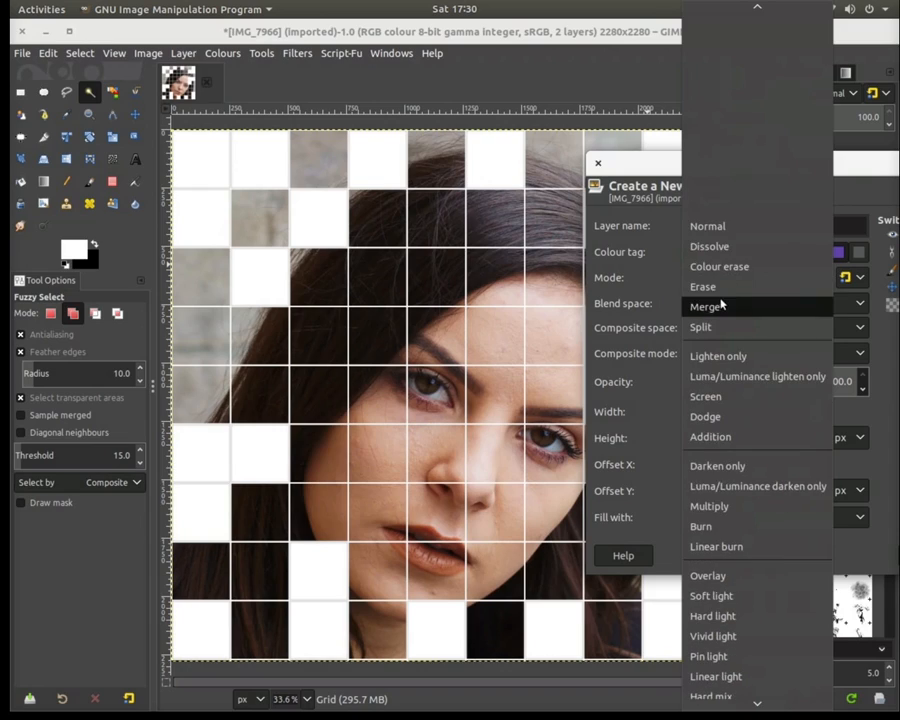
left_click(723, 545)
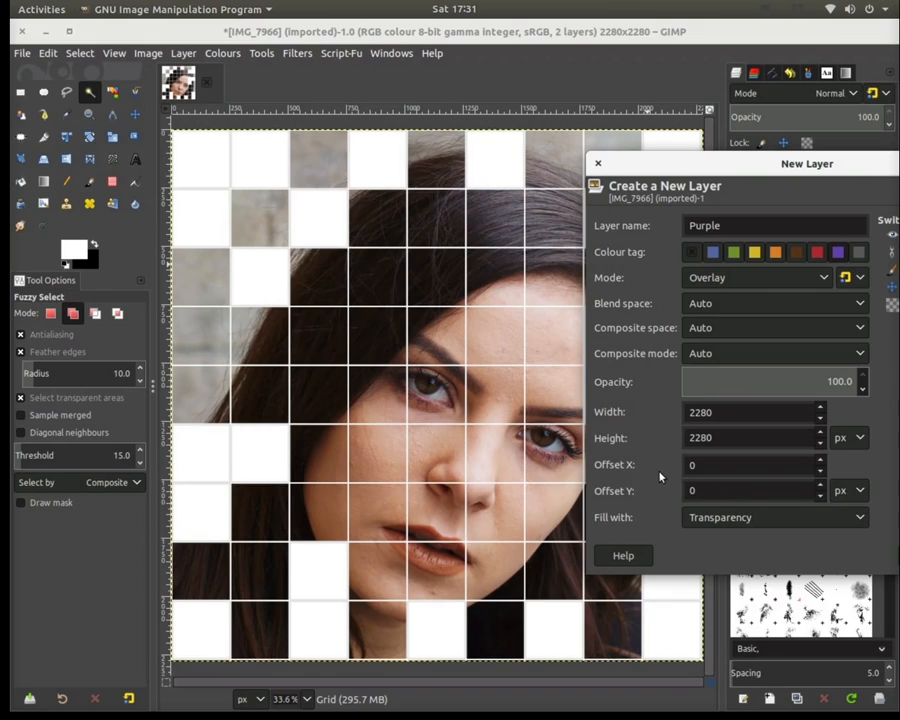
left_click_drag(790, 167, 628, 246)
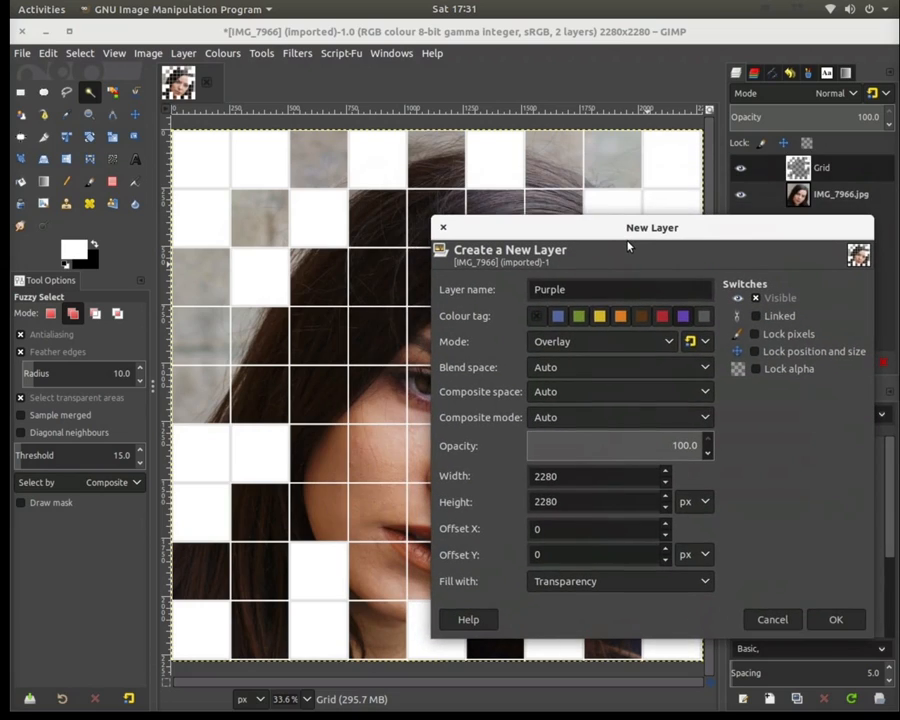
left_click(836, 620)
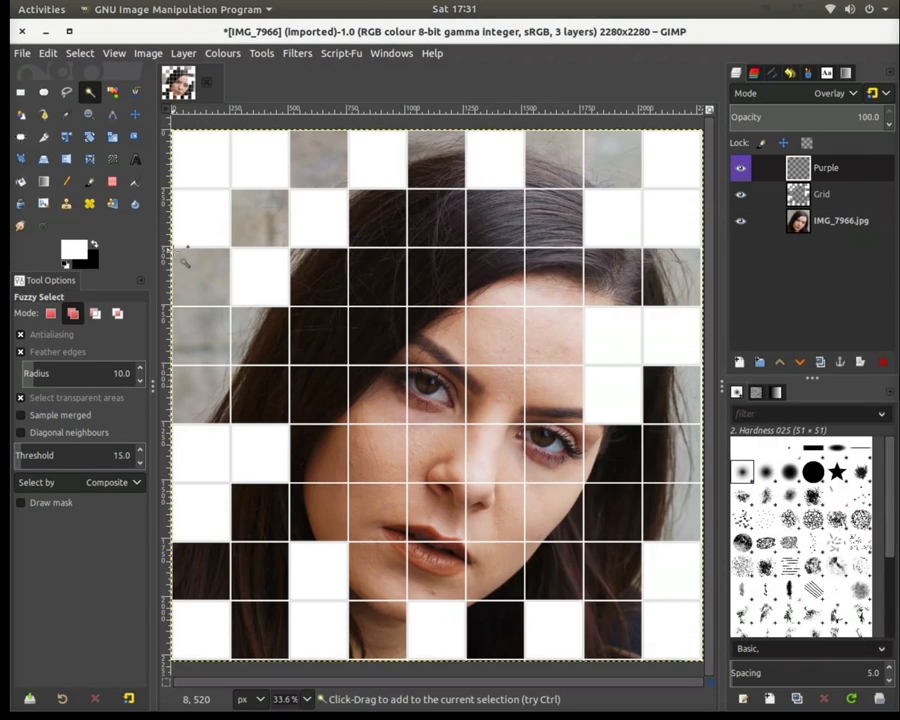
Step: On the Grid layer, fuzzy-select scattered unfilled squares across the background, hair, forehead, one eye, mouth and chin
left_click(824, 195)
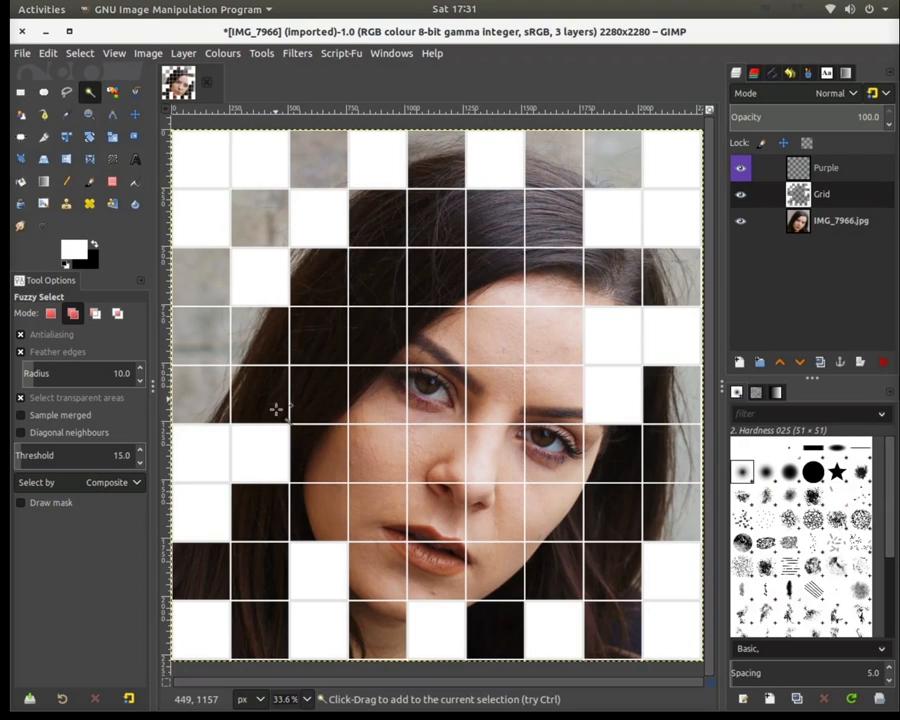
left_click_drag(206, 347, 206, 347)
left_click(273, 345)
left_click(458, 400)
left_click(542, 262)
left_click(575, 149)
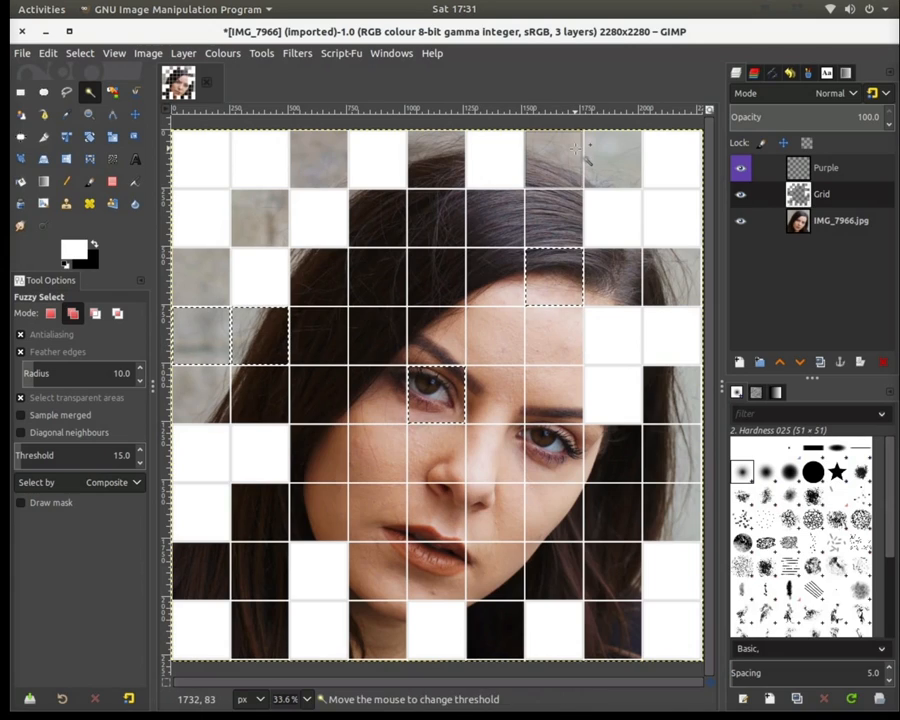
left_click(559, 567)
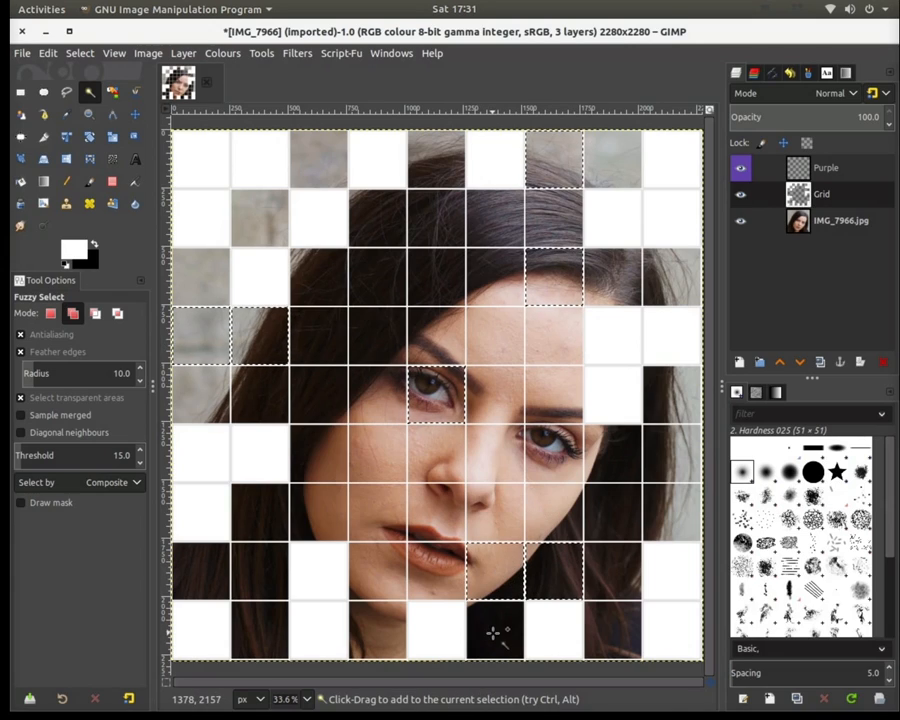
left_click(248, 561)
left_click(378, 628)
left_click(390, 576)
left_click(440, 565)
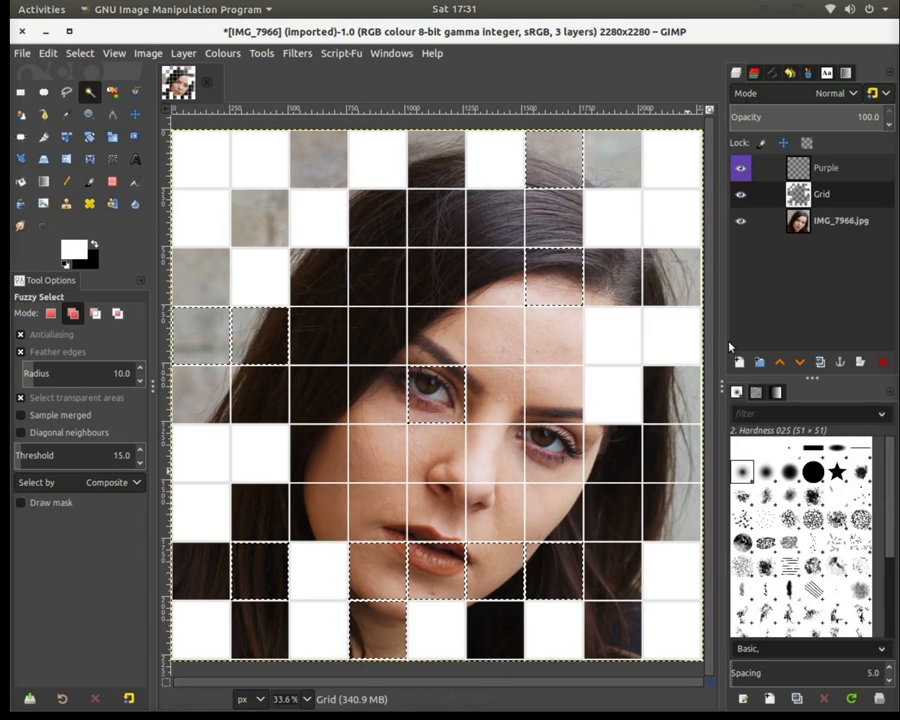
left_click(655, 462)
Step: Set the foreground colour to a vivid purple, HTML 9321e7
left_click(80, 260)
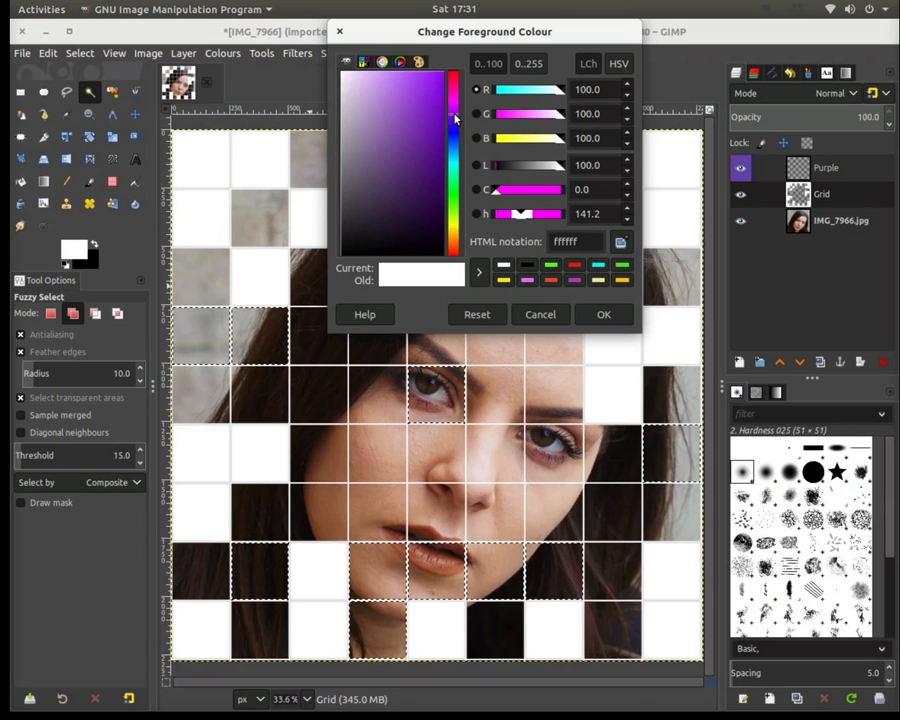
left_click_drag(378, 110, 415, 86)
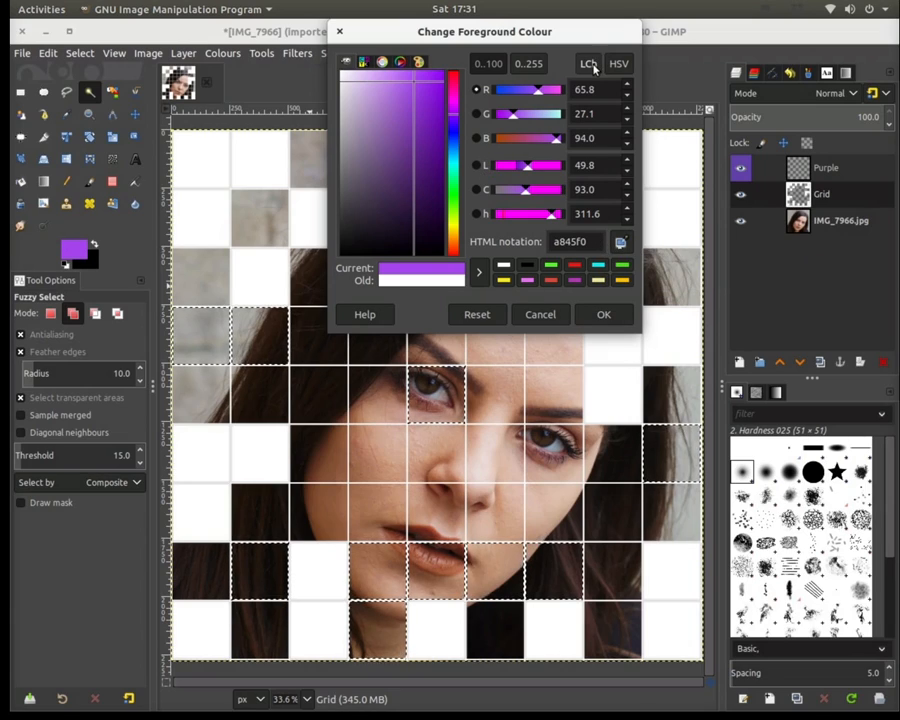
left_click(621, 65)
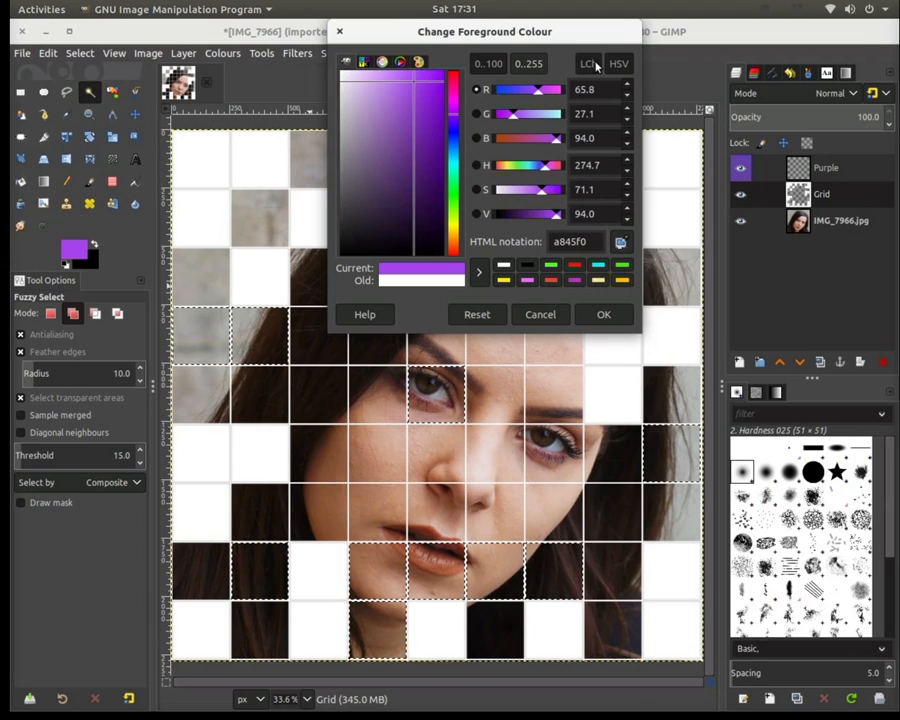
left_click(618, 66)
left_click(617, 66)
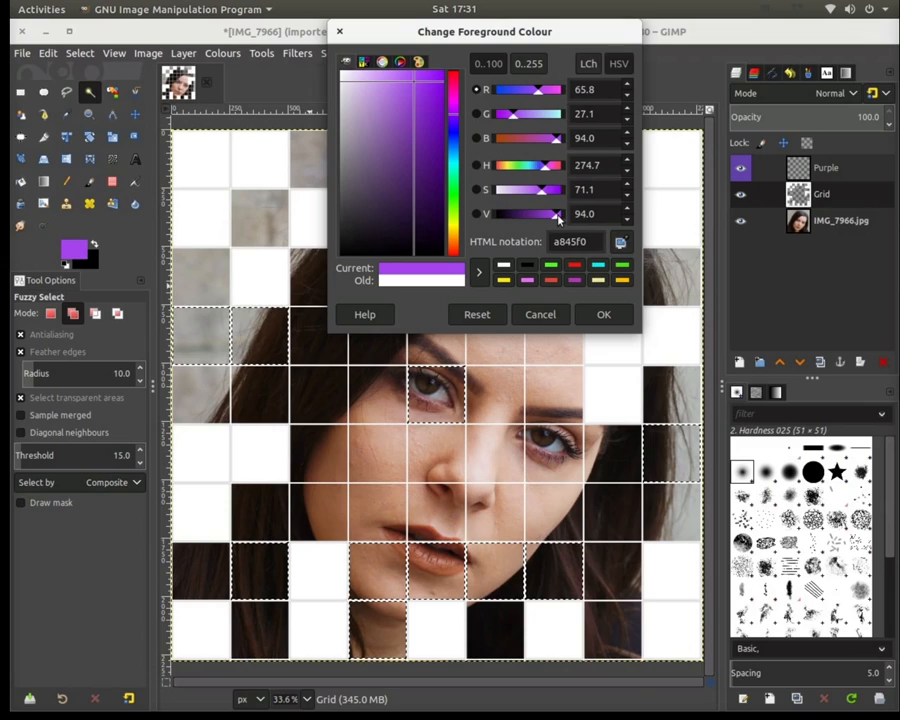
left_click_drag(412, 86, 432, 92)
left_click(418, 62)
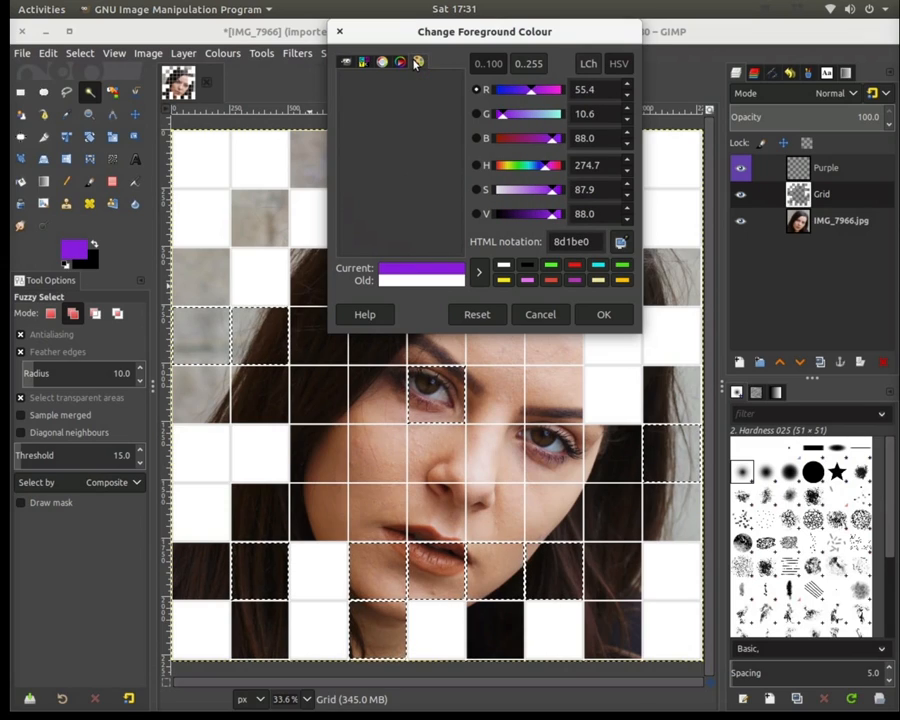
left_click(346, 63)
left_click(366, 63)
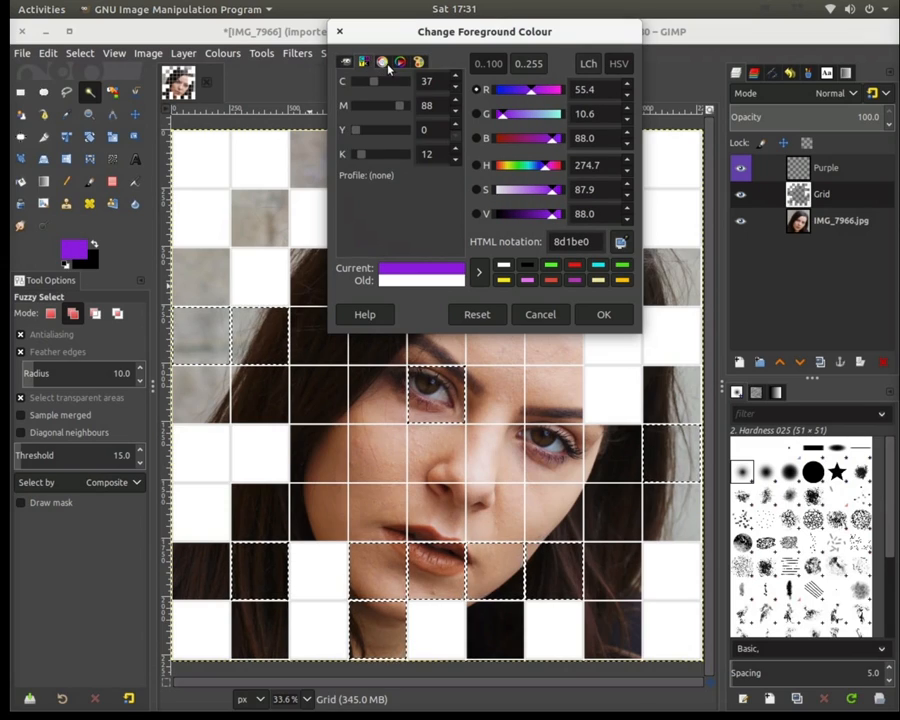
left_click(383, 63)
left_click(347, 63)
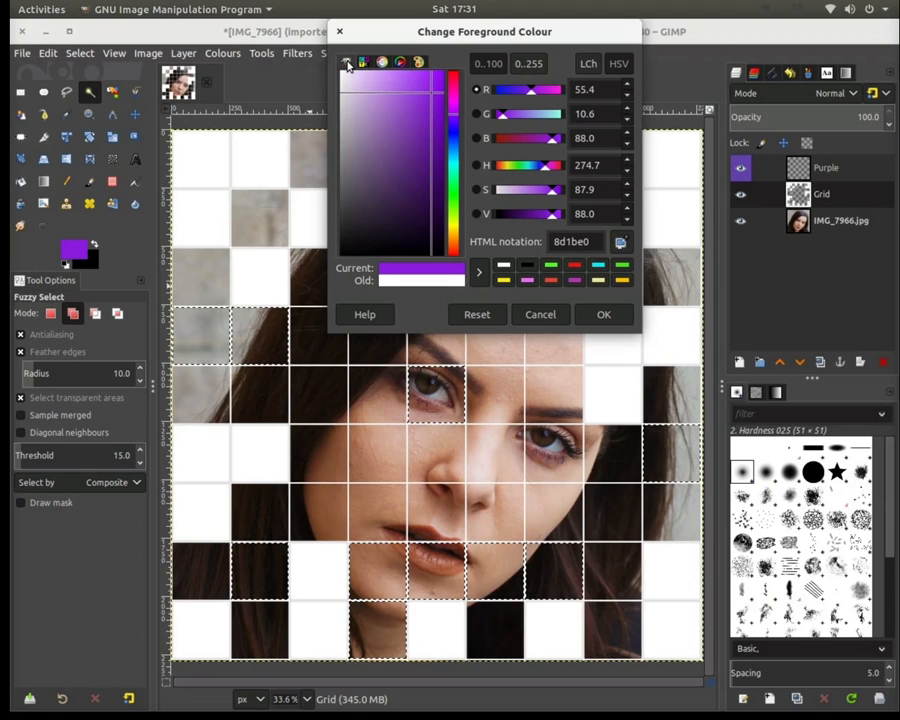
left_click_drag(434, 96, 430, 92)
left_click(598, 315)
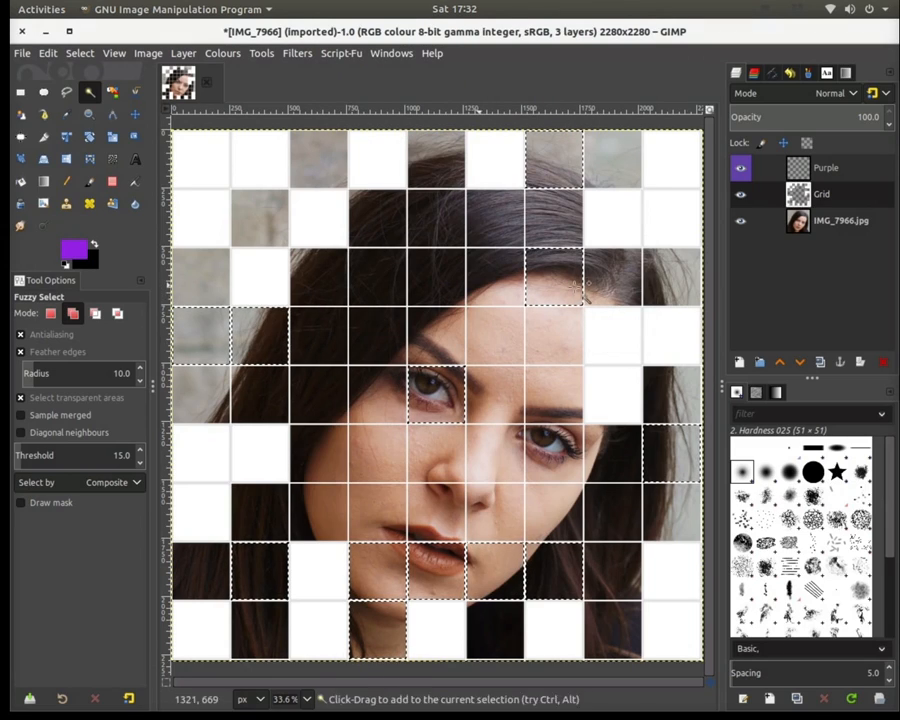
Step: Fill the selected squares with the foreground purple on the Purple layer and set that layer's opacity to 60
left_click(825, 170)
left_click_drag(70, 257, 199, 322)
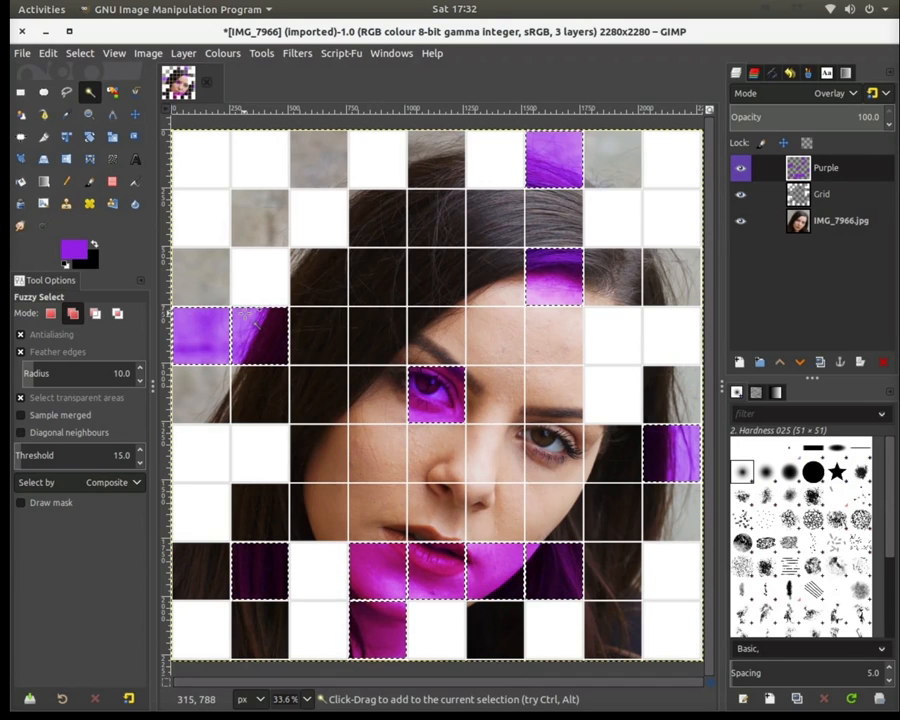
left_click(888, 128)
left_click(888, 130)
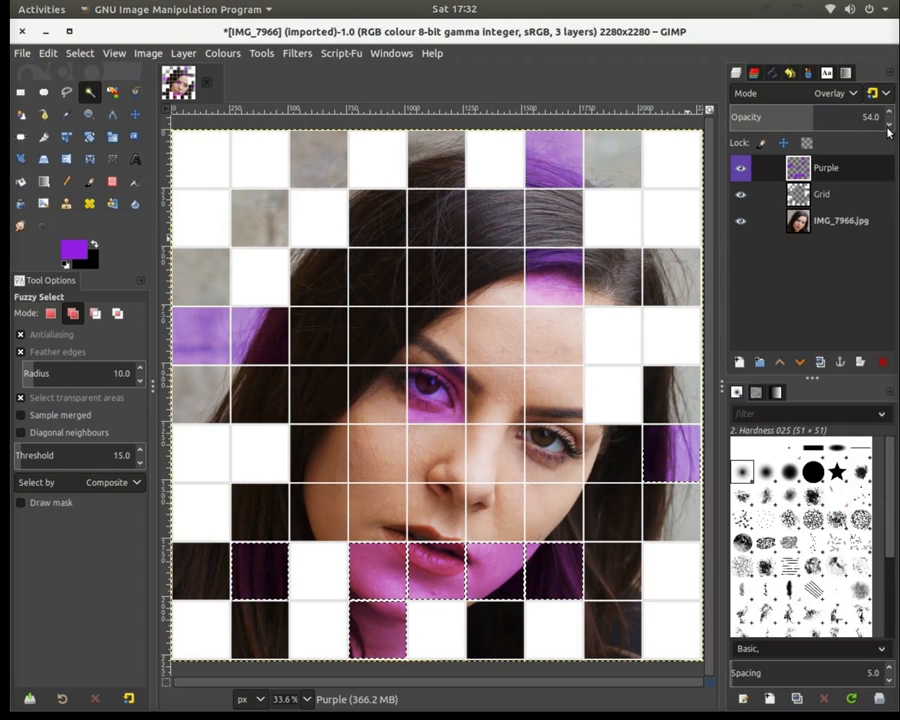
left_click(890, 113)
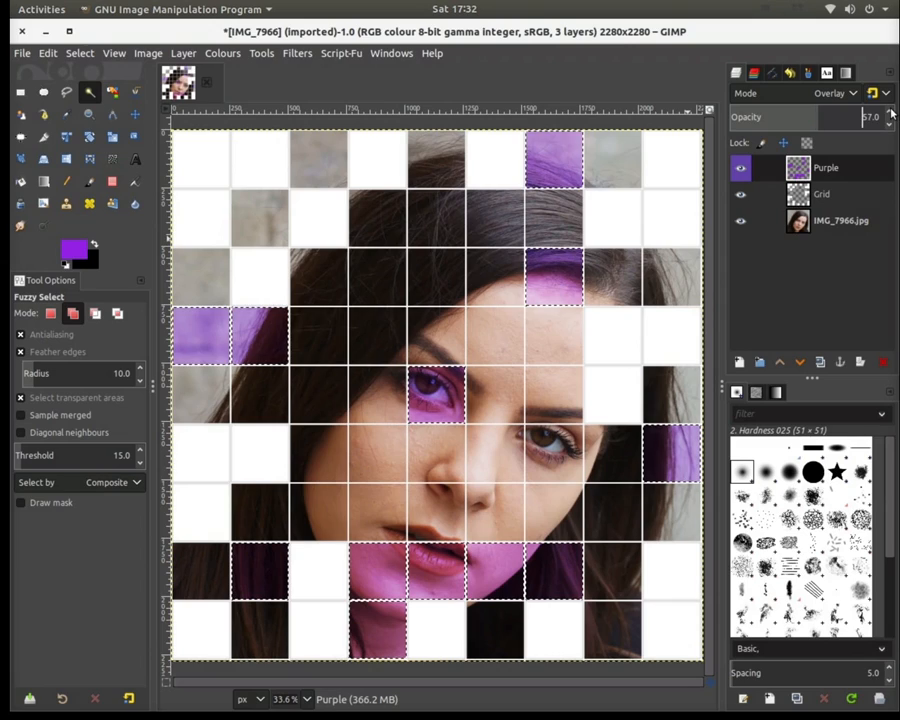
left_click(890, 113)
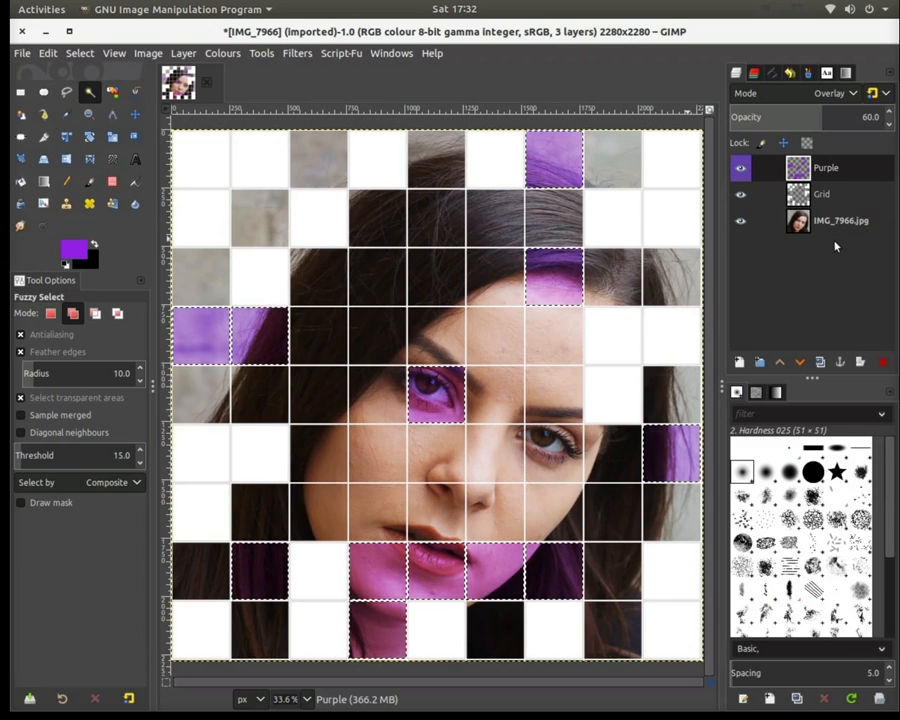
Step: Create a new transparent layer named Orange in Overlay mode
left_click(738, 363)
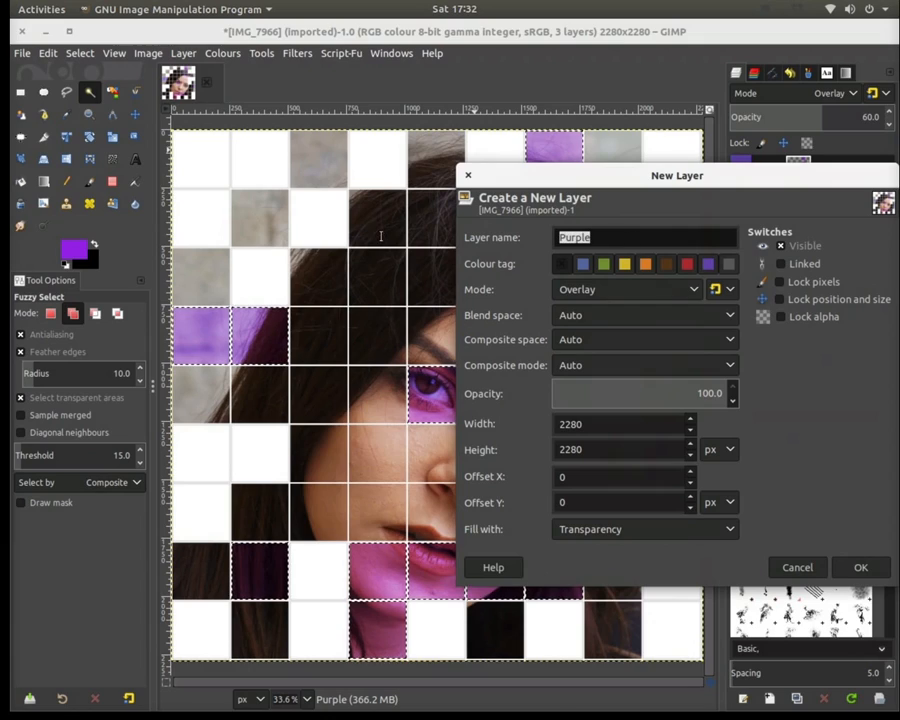
type("Orange")
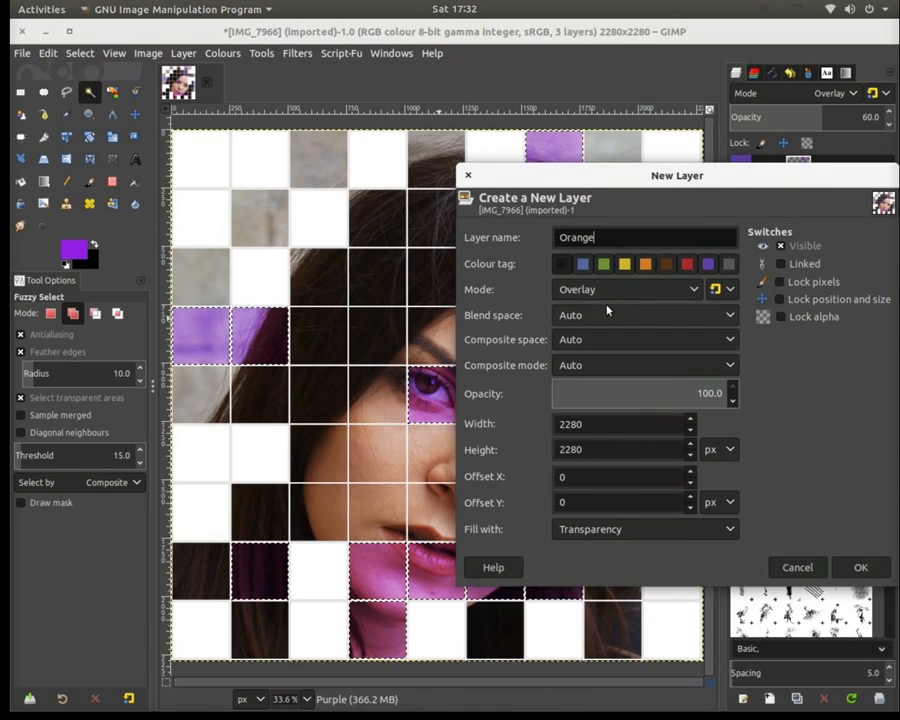
left_click(860, 568)
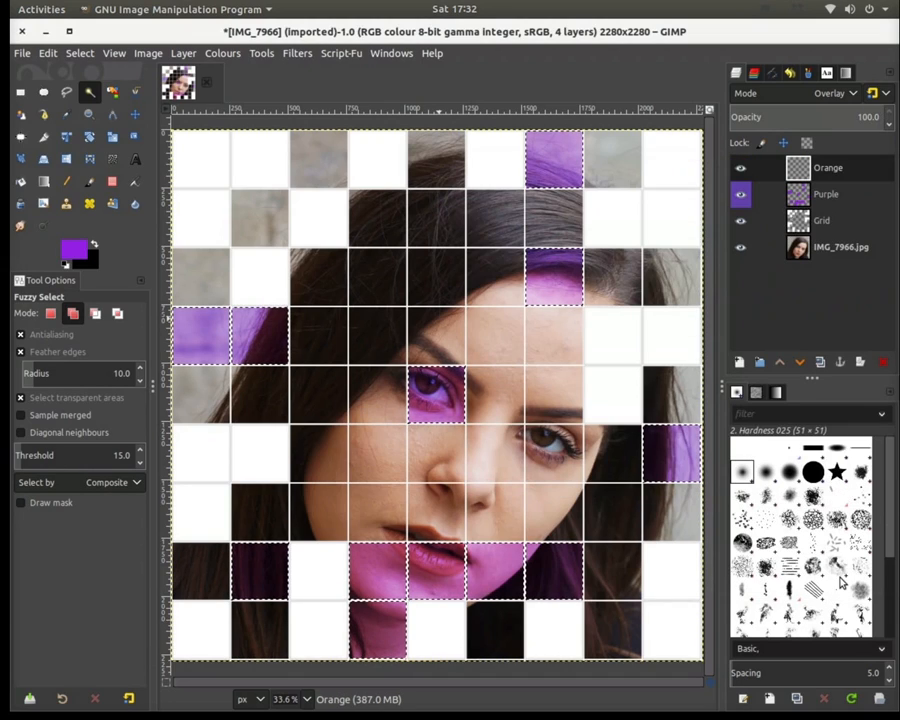
Step: Clear the selection and fuzzy-select a different set of scattered unfilled squares on the Grid layer, across the hair, forehead and background
left_click(820, 222)
key("shift+ctrl+a")
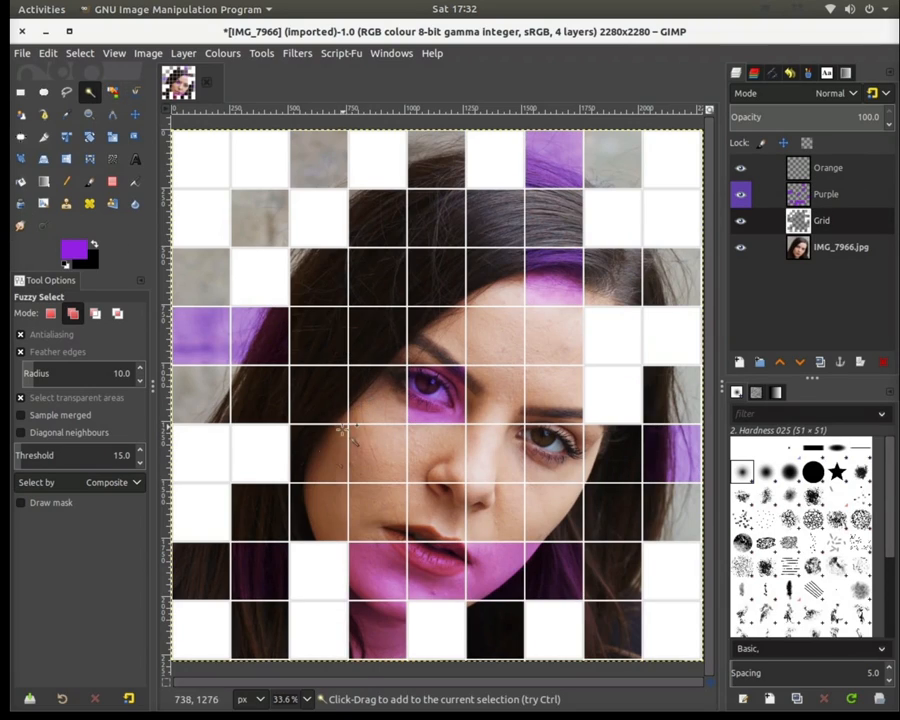
left_click(266, 208)
left_click(185, 272)
left_click(543, 327)
left_click_drag(543, 327, 662, 326)
left_click(427, 233)
left_click(496, 635)
left_click(603, 637)
left_click(181, 572)
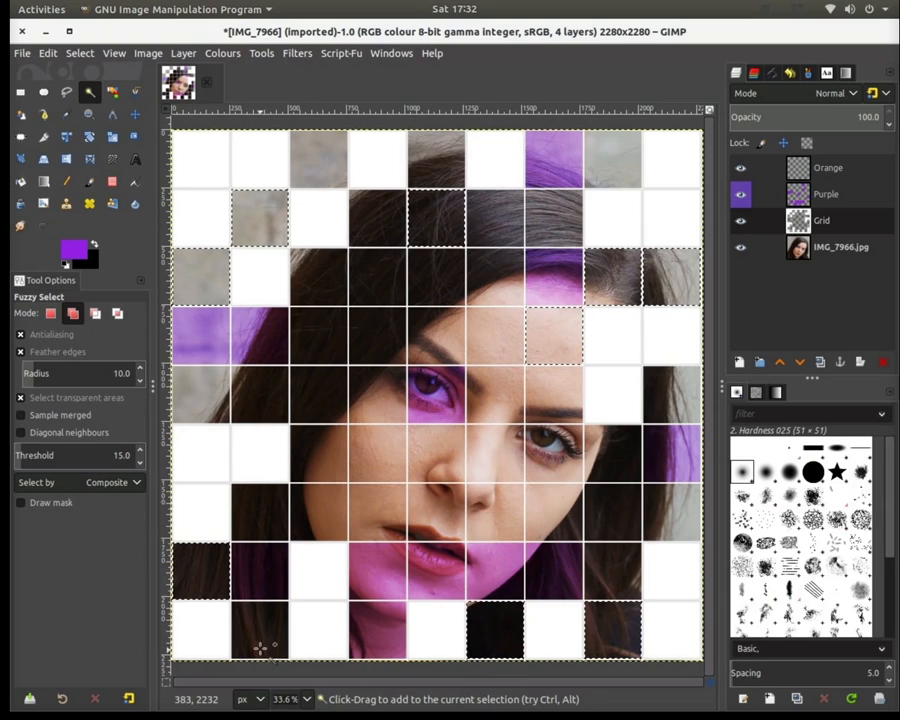
left_click(378, 229)
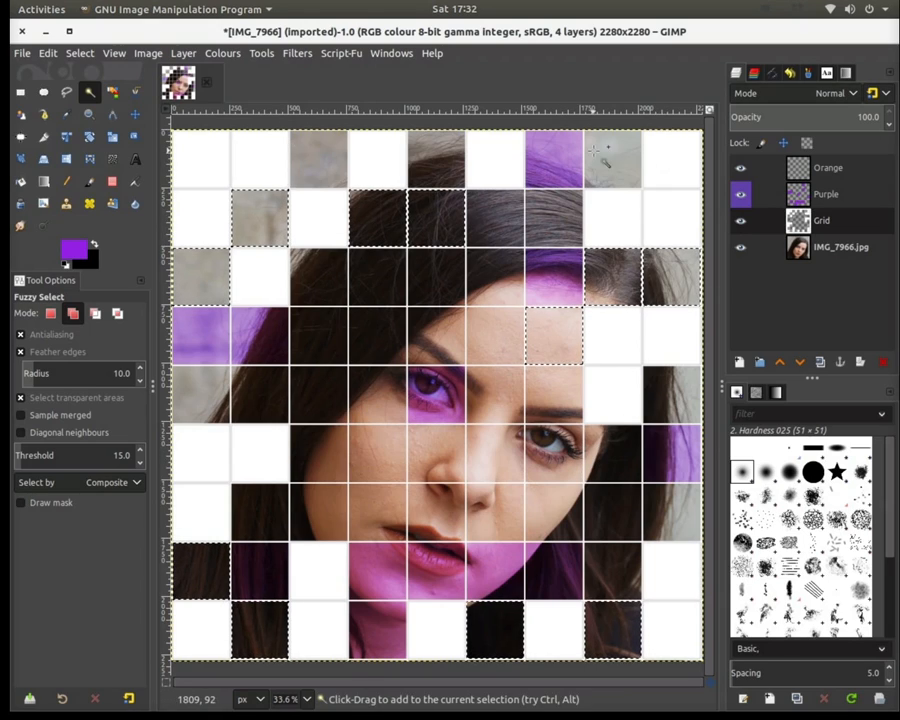
Step: Make the Orange layer active and set the foreground colour to a bright orange, HTML f3901c
left_click(826, 168)
left_click(73, 248)
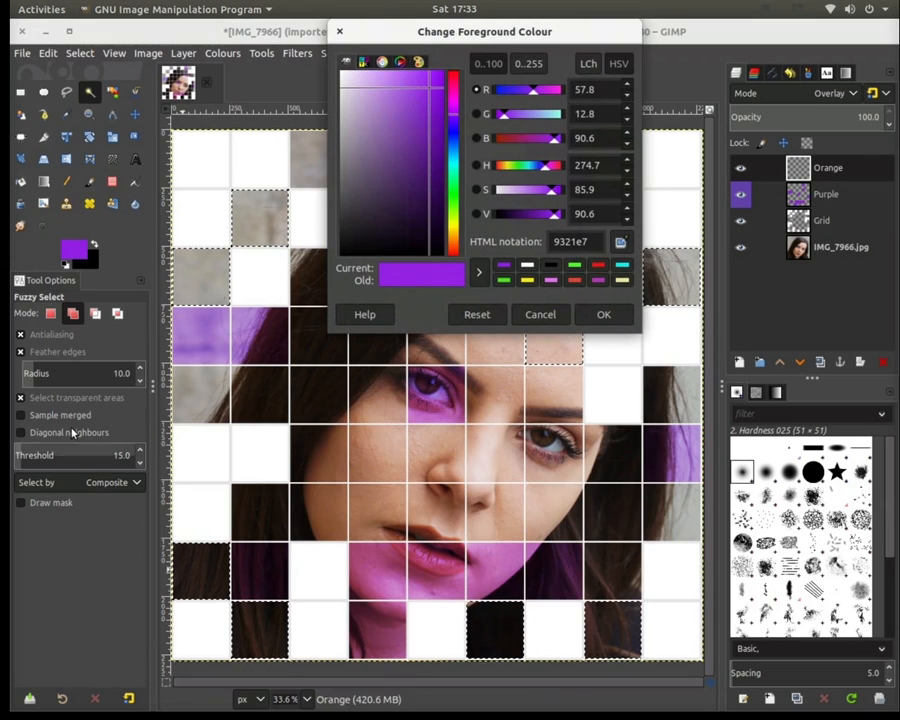
left_click(455, 238)
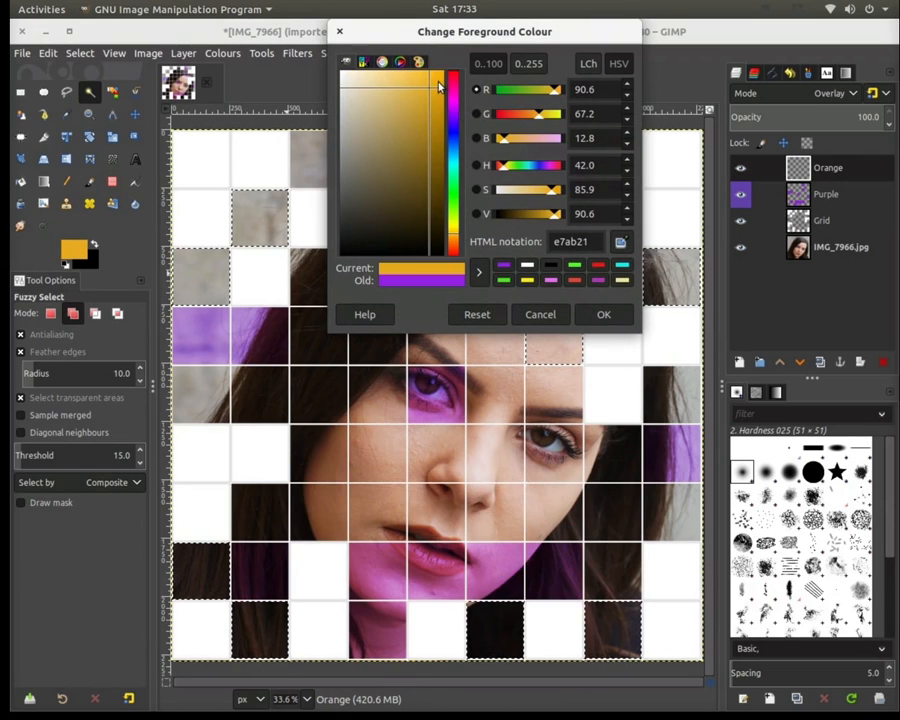
mouse_move(430, 95)
left_mouse_down()
mouse_move(432, 84)
mouse_move(396, 84)
mouse_move(422, 90)
mouse_move(431, 80)
left_mouse_up()
left_click_drag(455, 235, 455, 242)
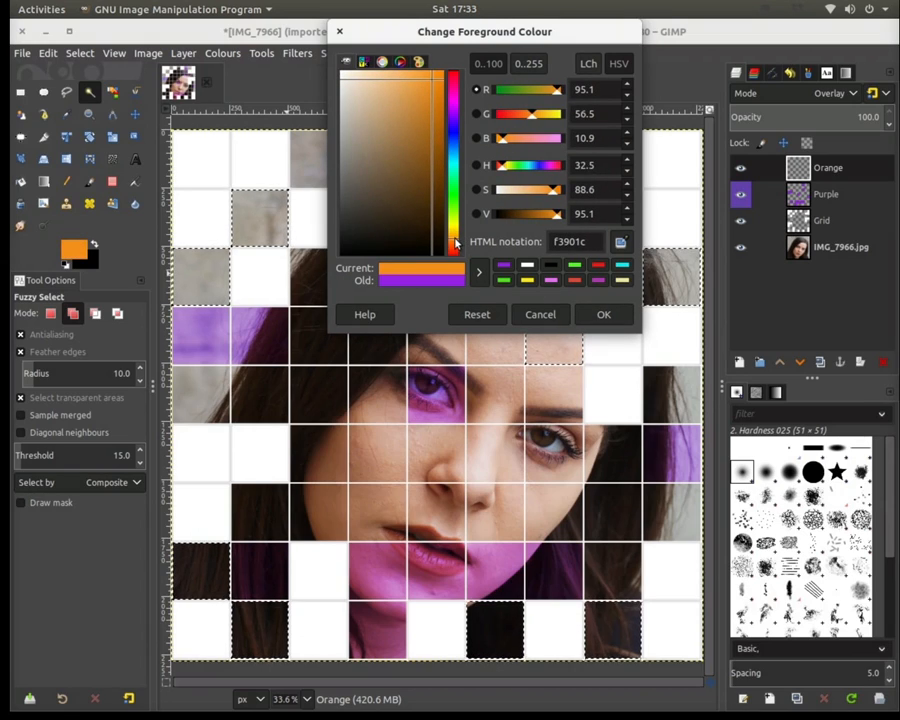
left_click(601, 316)
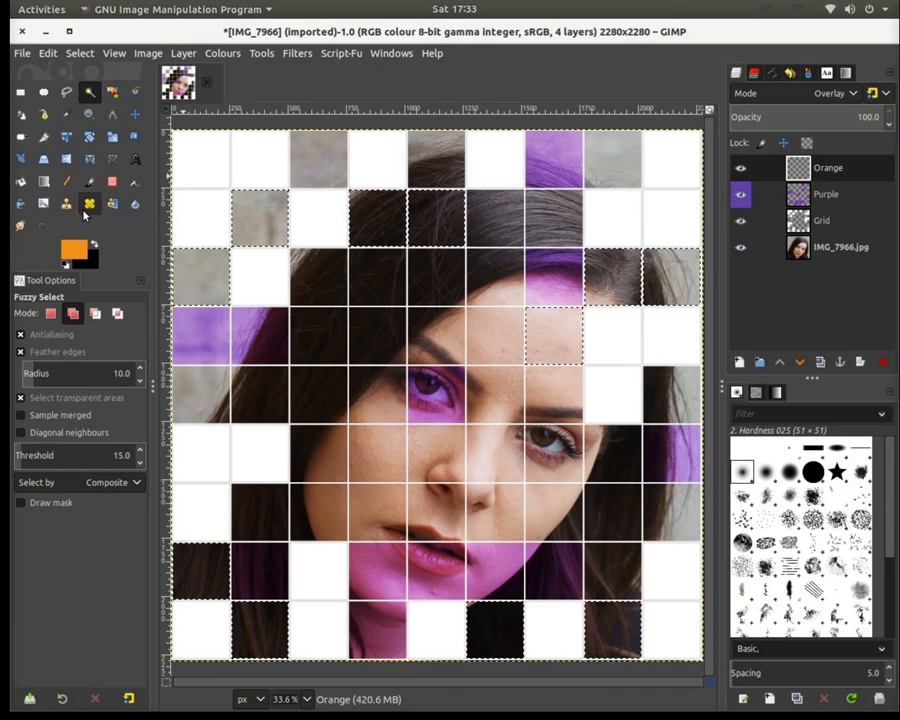
Step: Fill the selected squares with the foreground orange on the Orange layer and set that layer's opacity to 60
left_click_drag(73, 249, 228, 190)
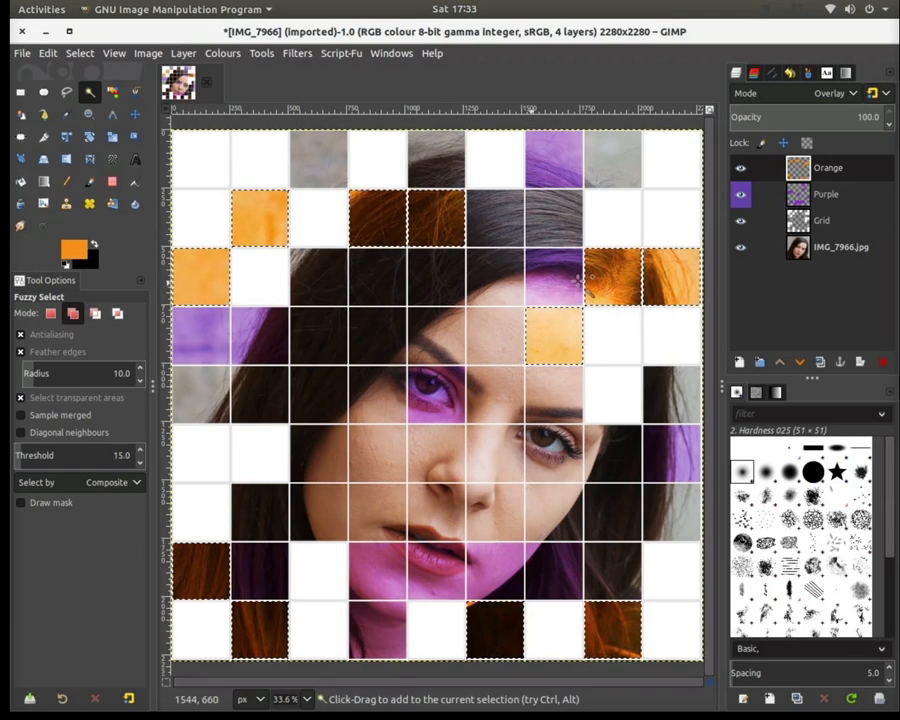
left_click(886, 125)
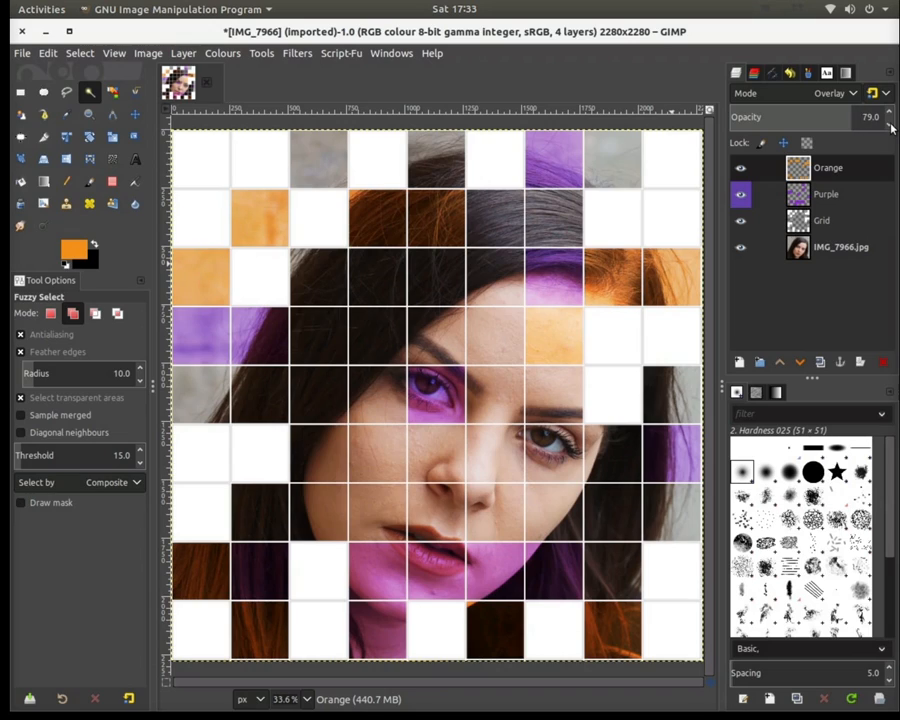
left_click(890, 126)
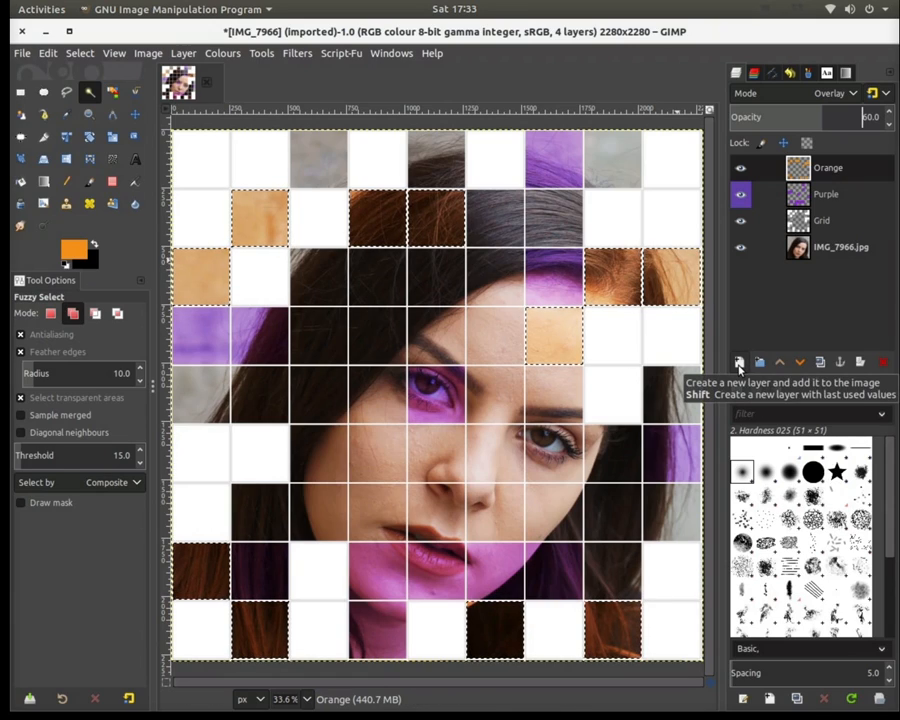
Step: Clear the selection and create a new transparent Overlay layer named Green, with a green colour tag, above the Orange layer
left_click(828, 224)
key("shift+ctrl+a")
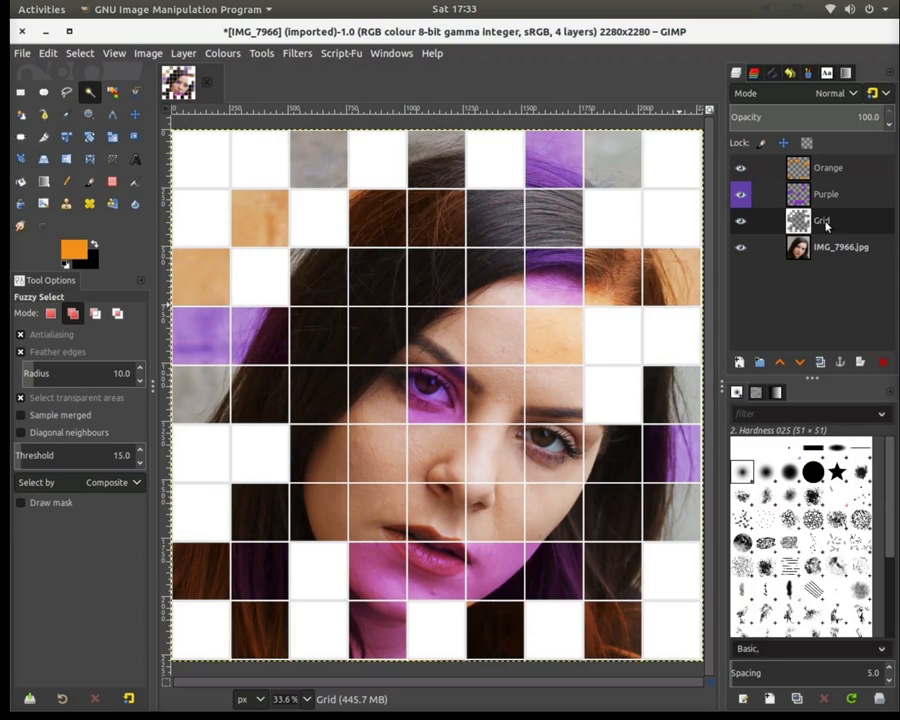
left_click(828, 170)
left_click(739, 362)
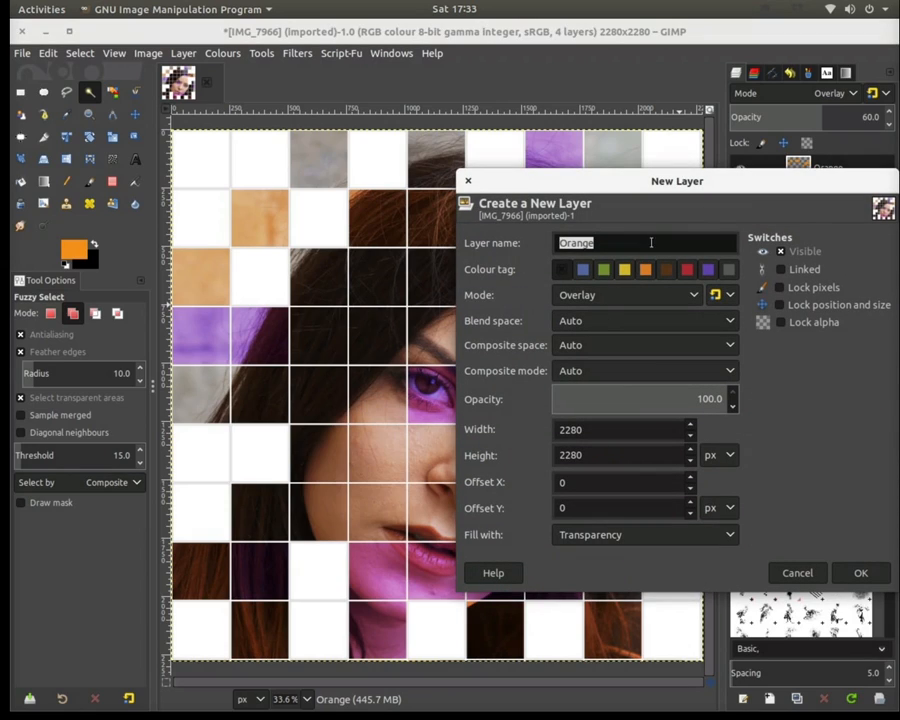
type("Green")
left_click(860, 574)
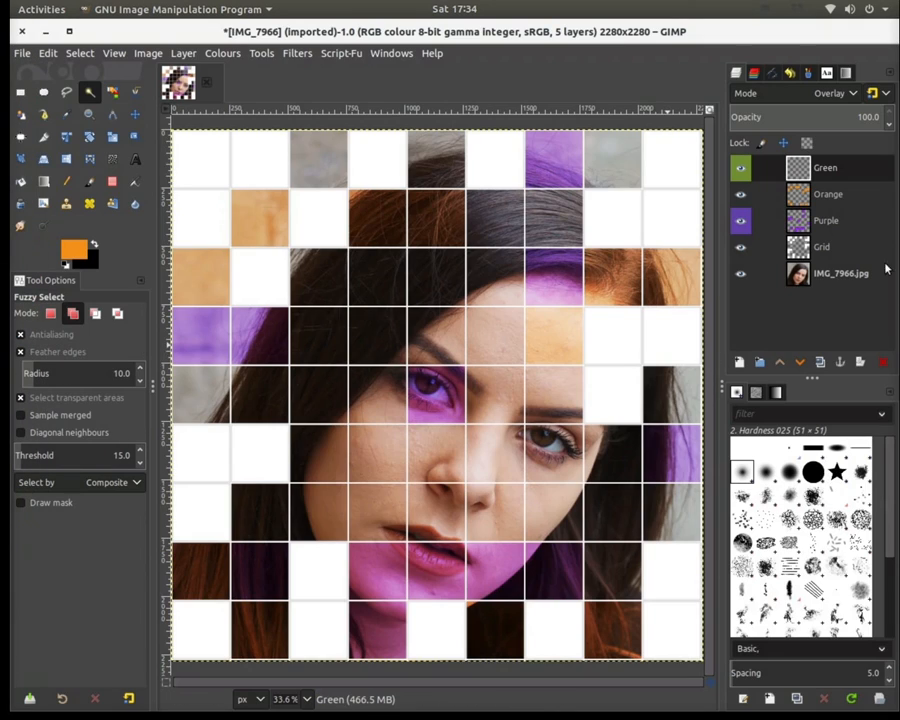
Step: On the Grid layer, fuzzy-select scattered squares across the top two rows, forehead, nose and the hair on both sides of the face
left_click(824, 250)
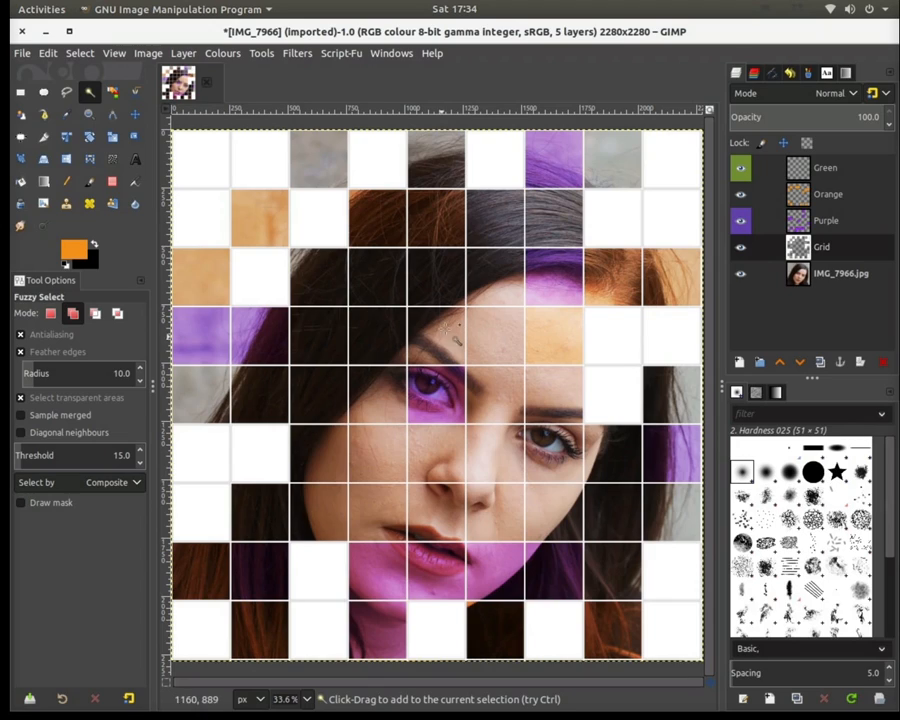
left_click(321, 346)
left_click(493, 336)
left_click(499, 402)
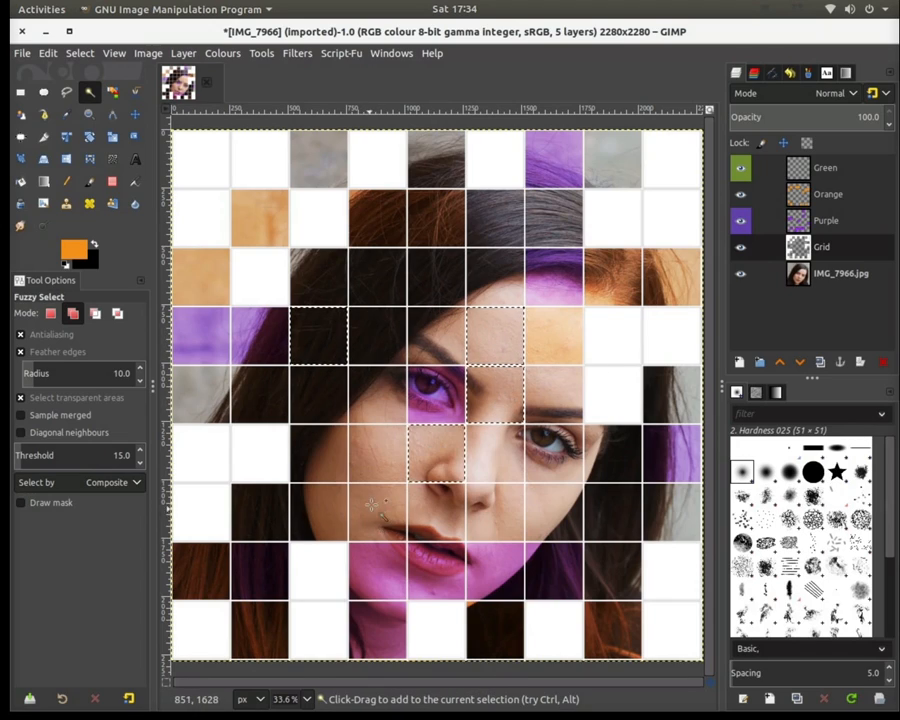
left_click(620, 160)
left_click_drag(620, 160, 510, 224)
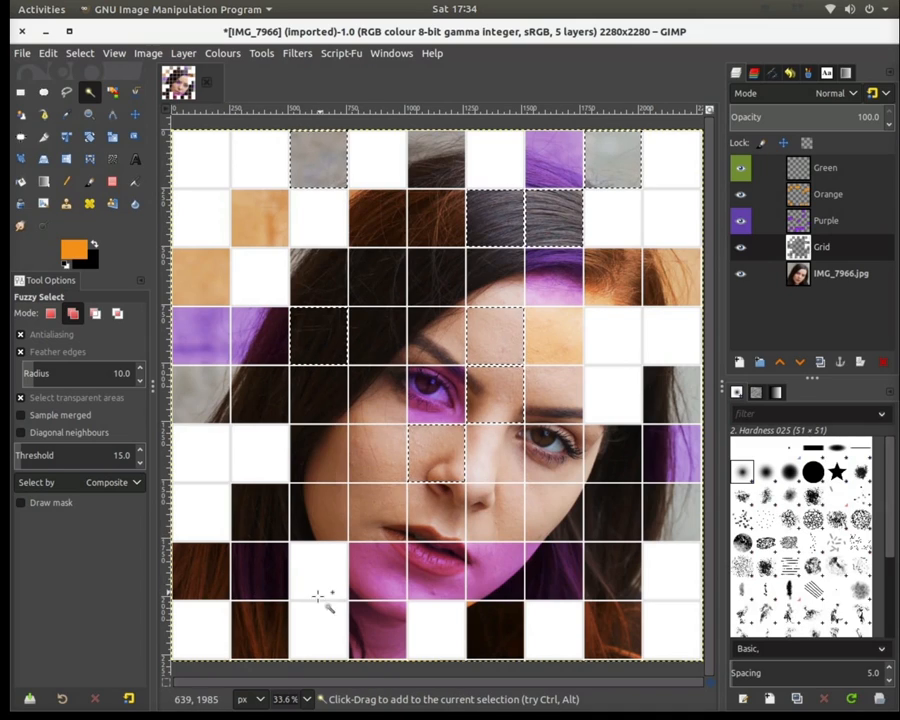
left_click(207, 579)
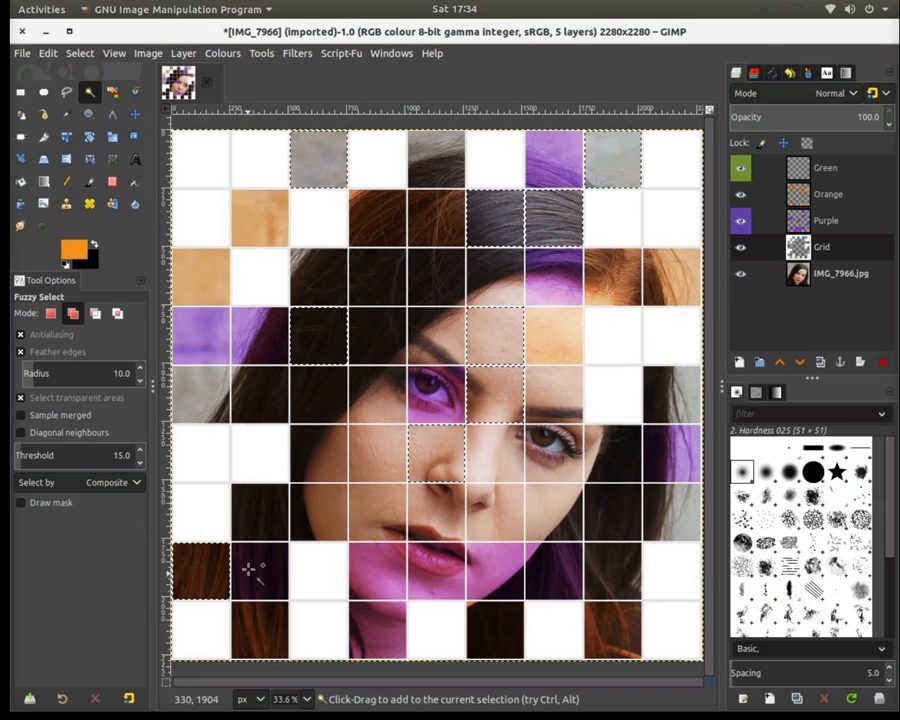
left_click(269, 518)
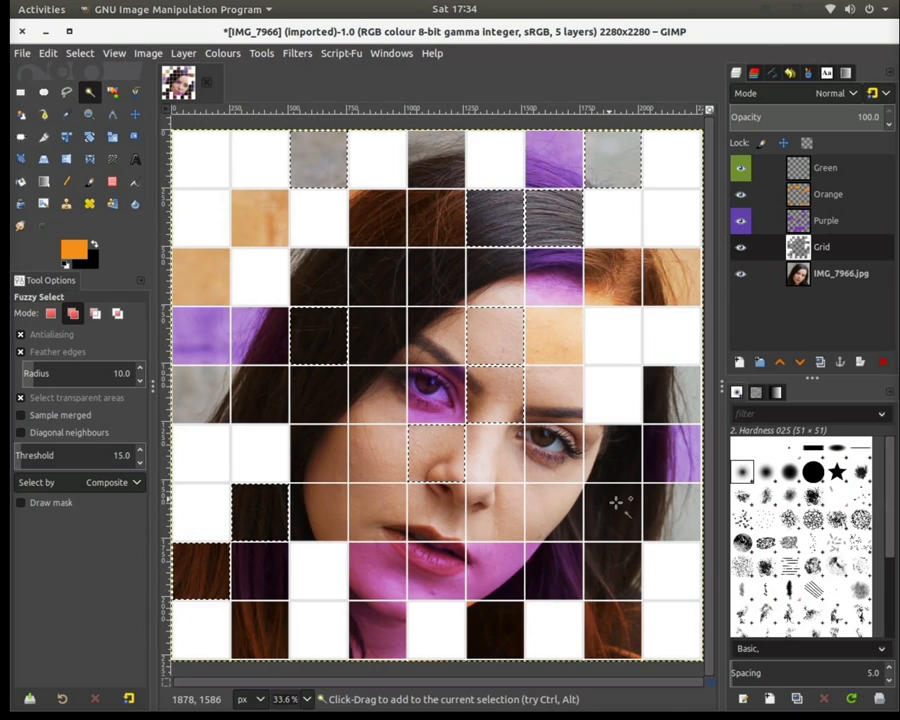
left_click(611, 451)
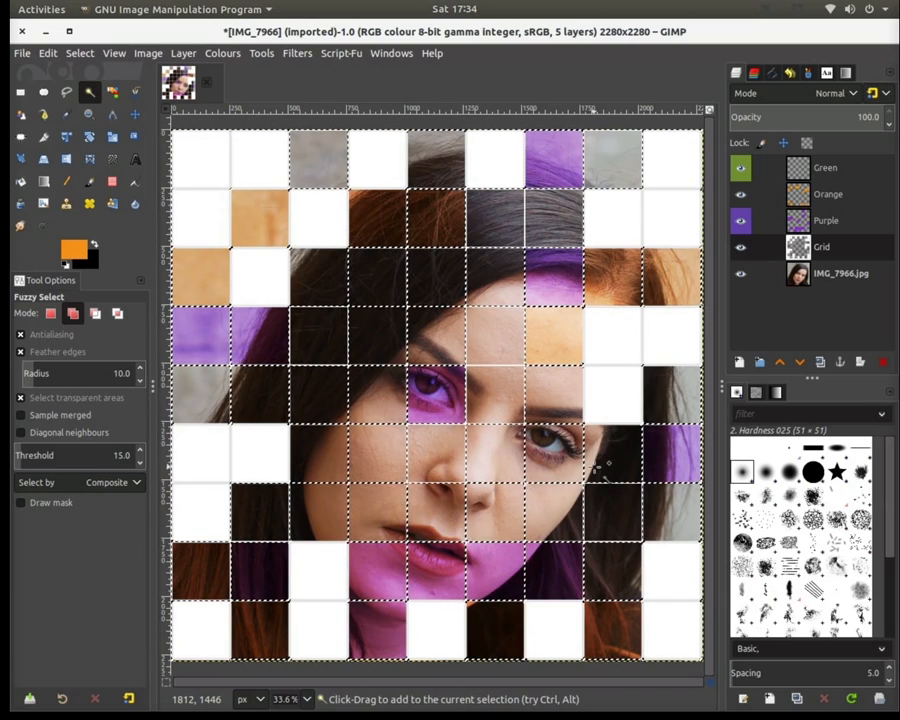
key("ctrl+z")
left_click(610, 457)
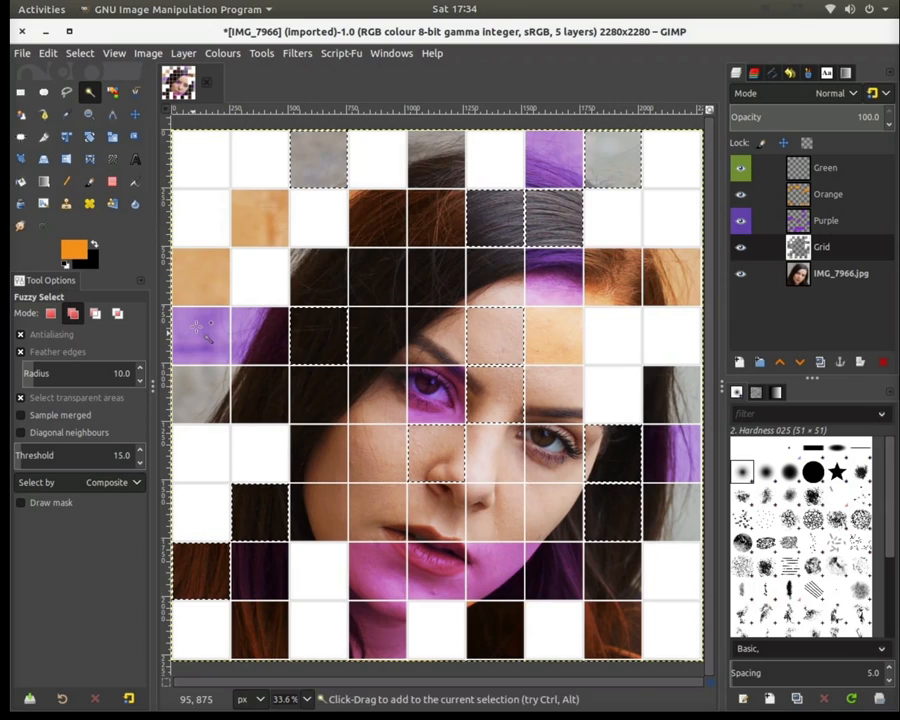
Step: Set the foreground colour to a dark green, HTML 058a1e
left_click(73, 249)
left_click(456, 192)
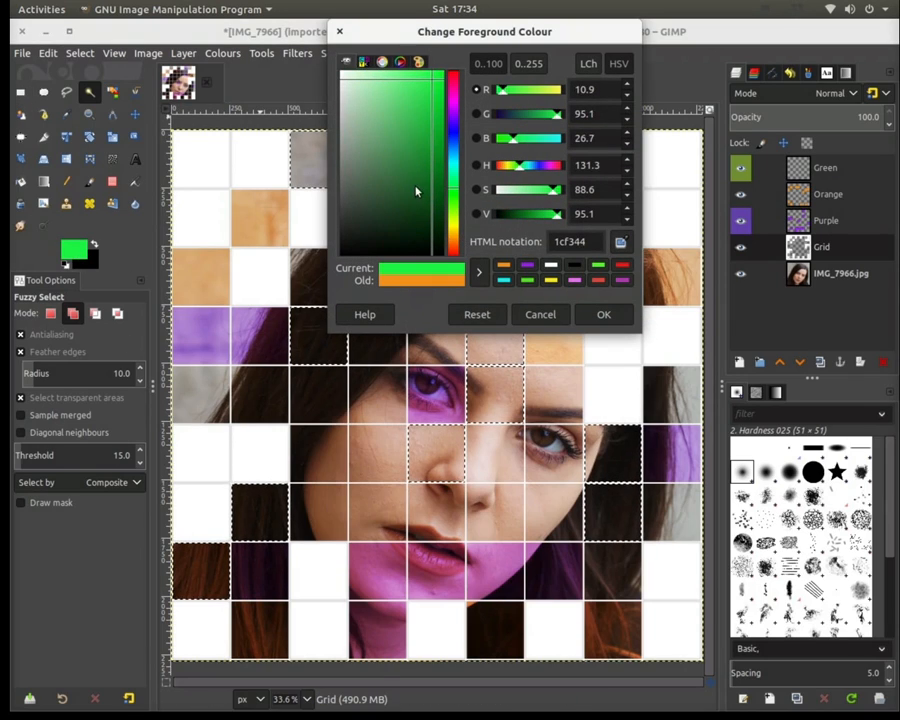
left_click_drag(438, 80, 441, 156)
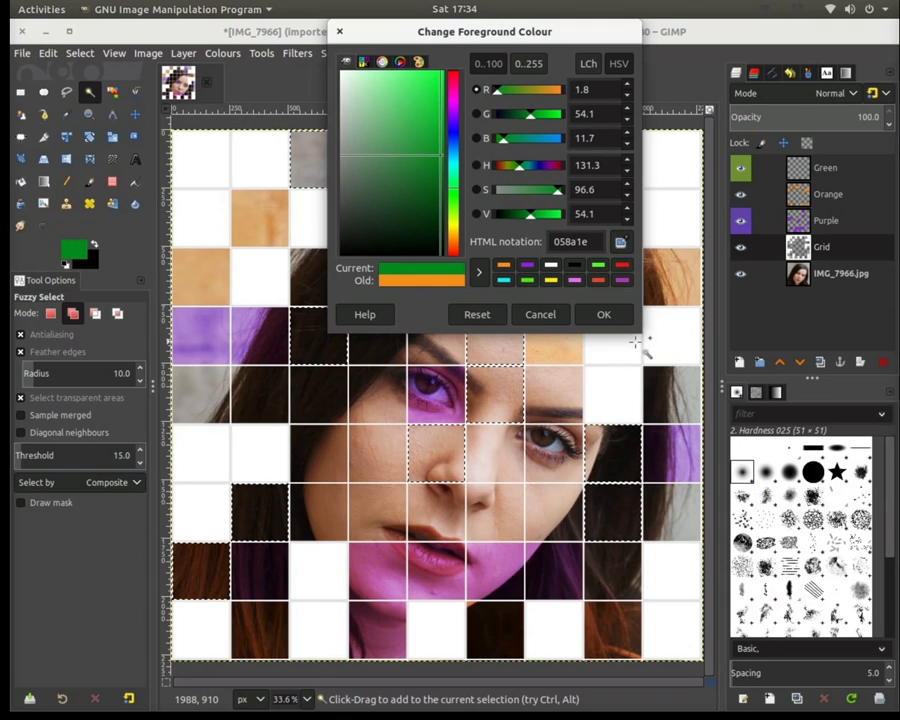
left_click(605, 316)
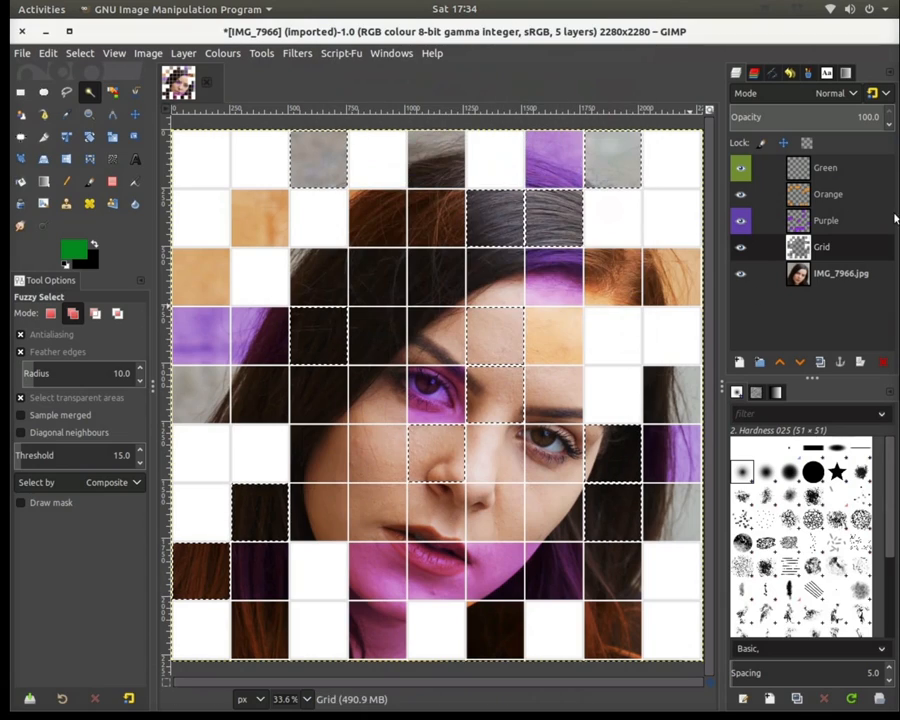
Step: Fill the selected squares with the foreground green on the Green layer and set that layer's opacity to 73
left_click(800, 168)
left_click_drag(73, 250, 310, 150)
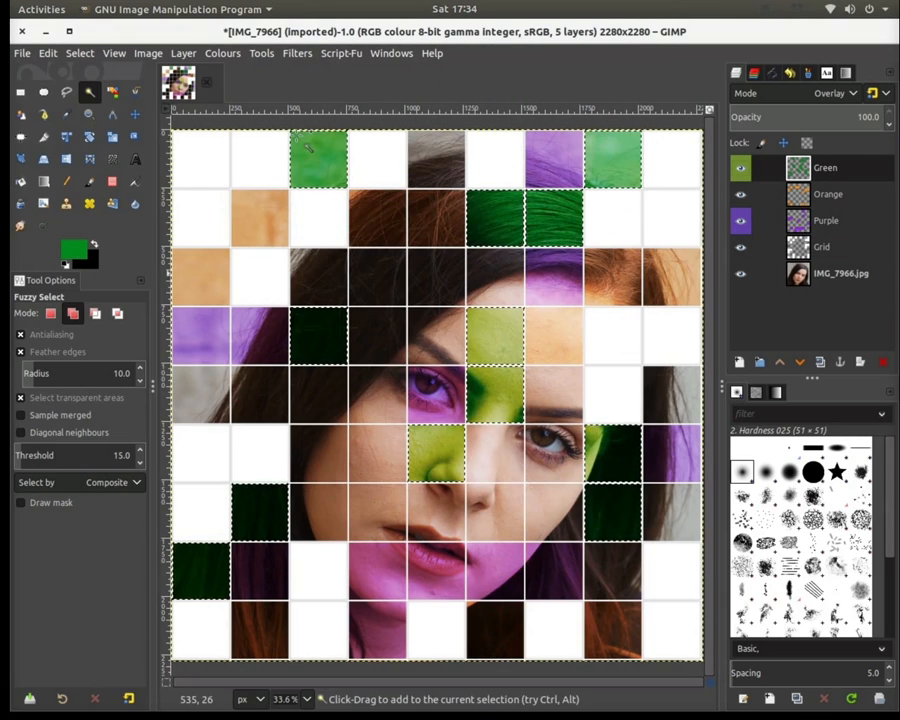
left_click(889, 126)
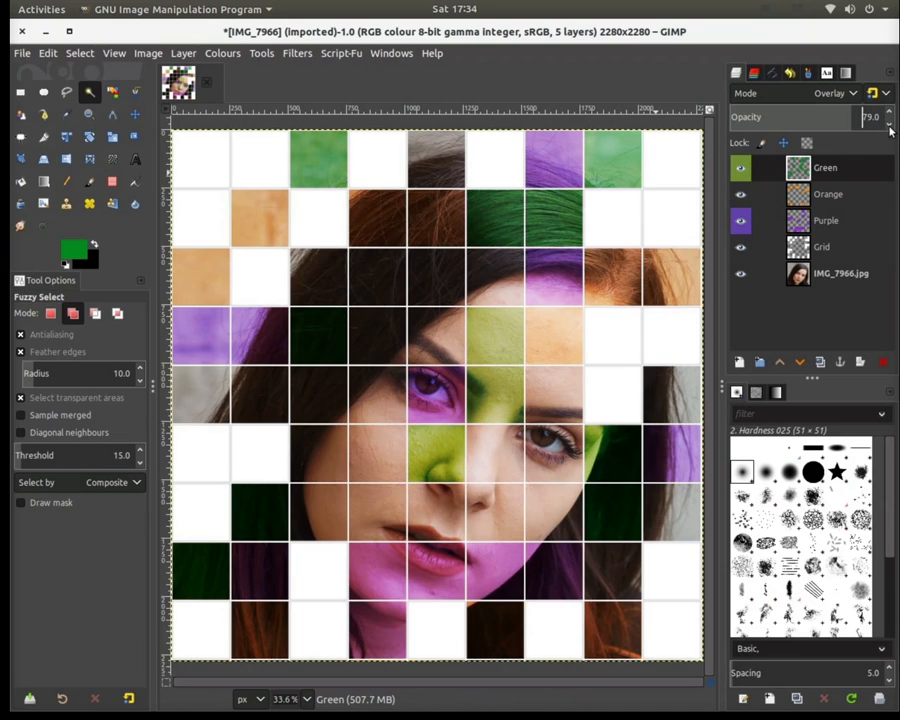
left_click(888, 113)
left_click(888, 113)
left_click(888, 113)
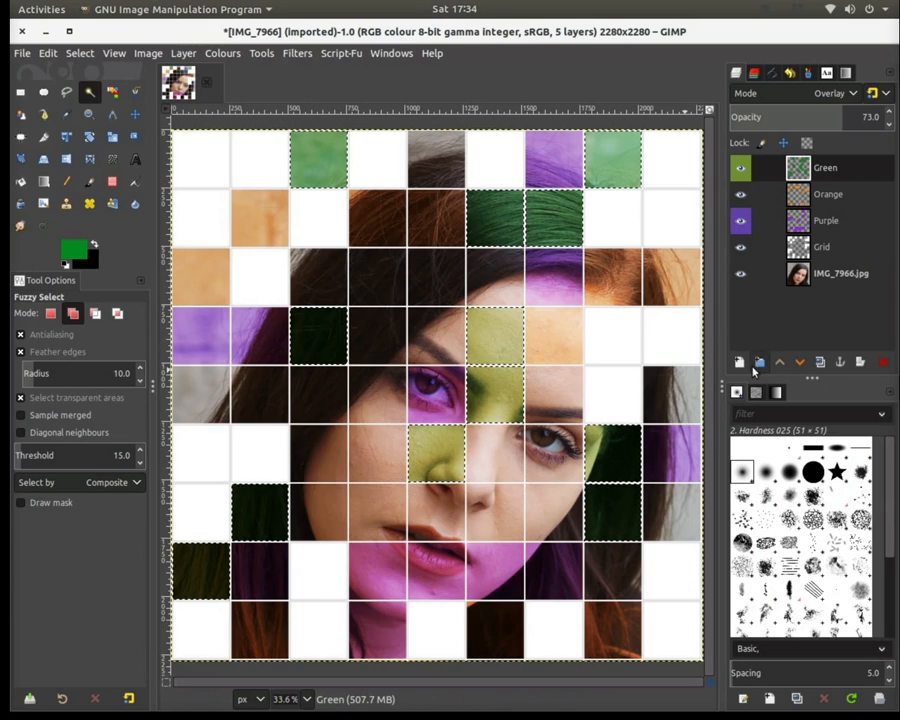
Step: Clear the selection and create a new transparent Overlay layer named Blue above the Green layer
left_click(808, 250)
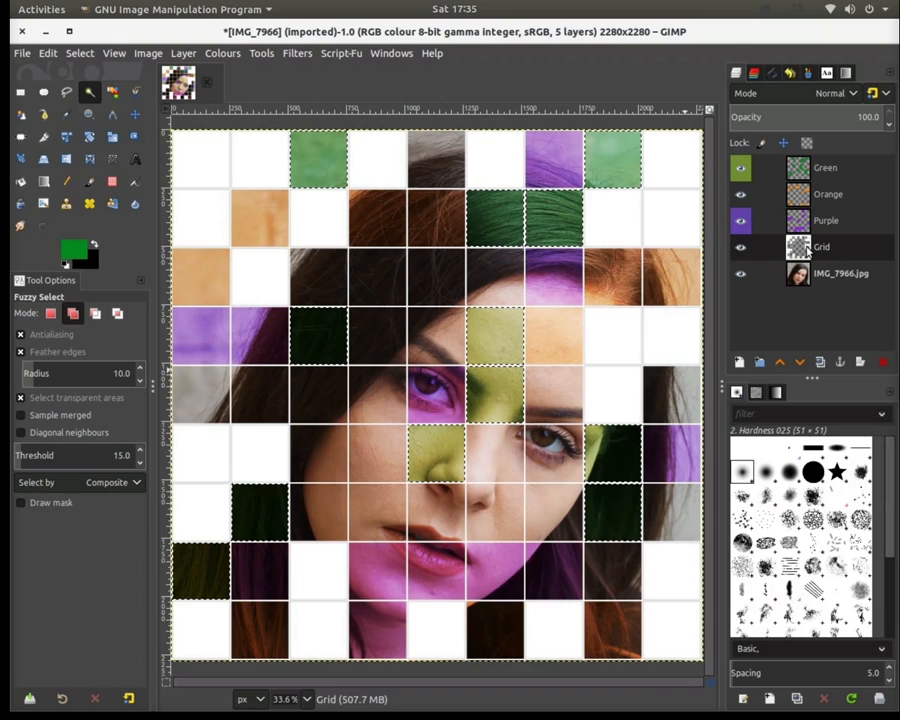
key("shift+ctrl+a")
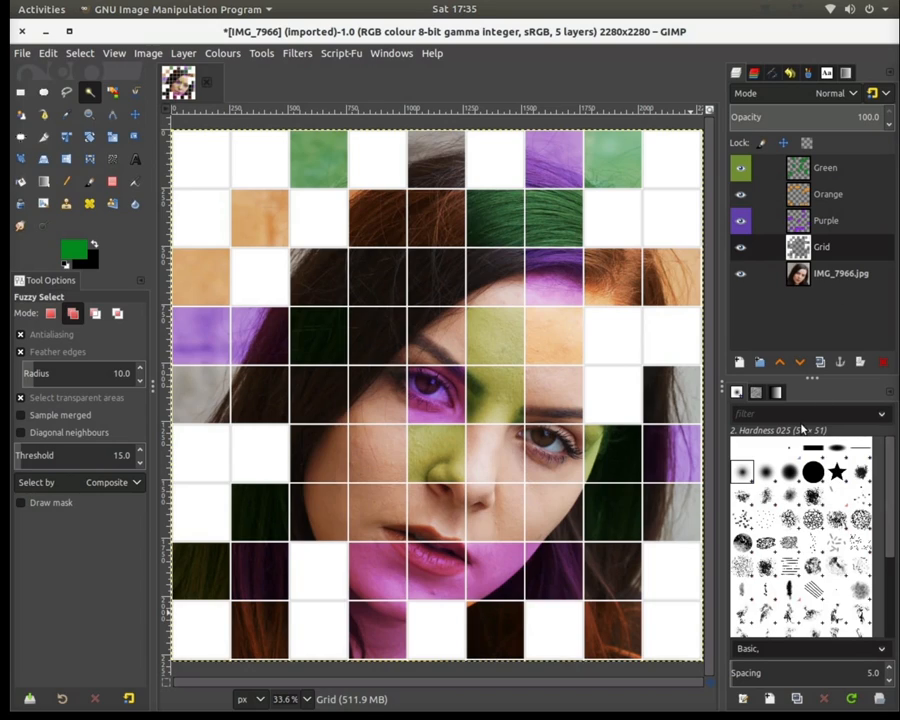
left_click(847, 166)
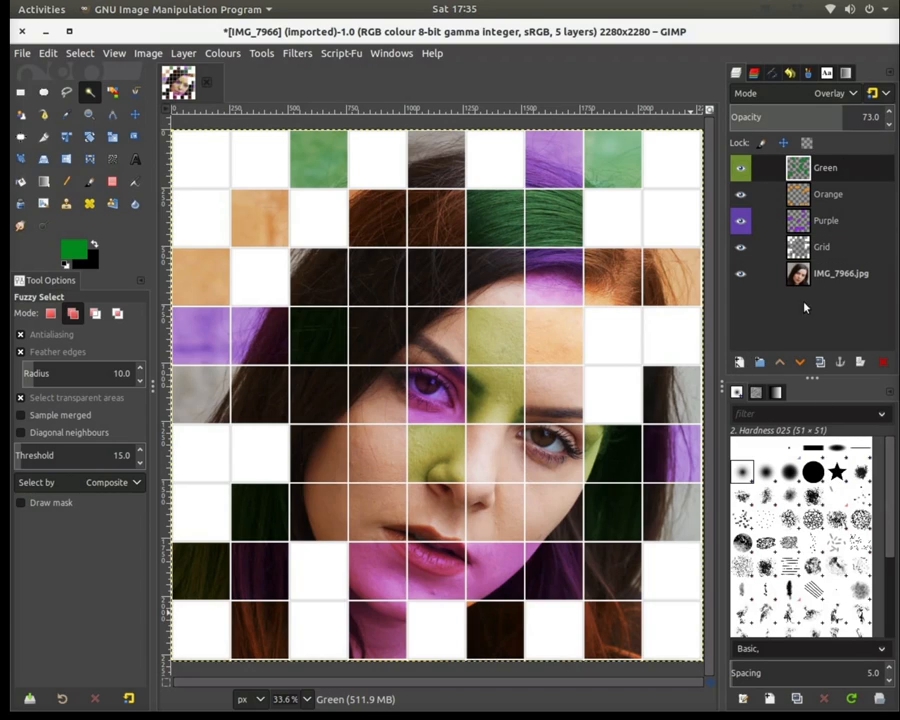
left_click(741, 361)
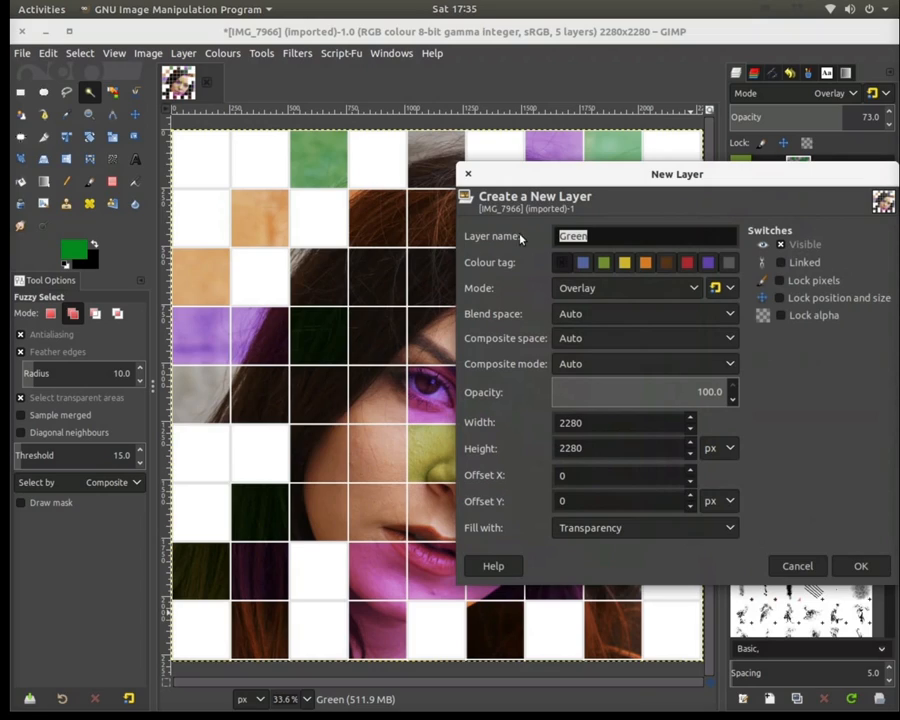
left_click(607, 236)
key("BackSpace")
key("BackSpace")
key("BackSpace")
key("BackSpace")
key("BackSpace")
type("Blue")
left_click(859, 566)
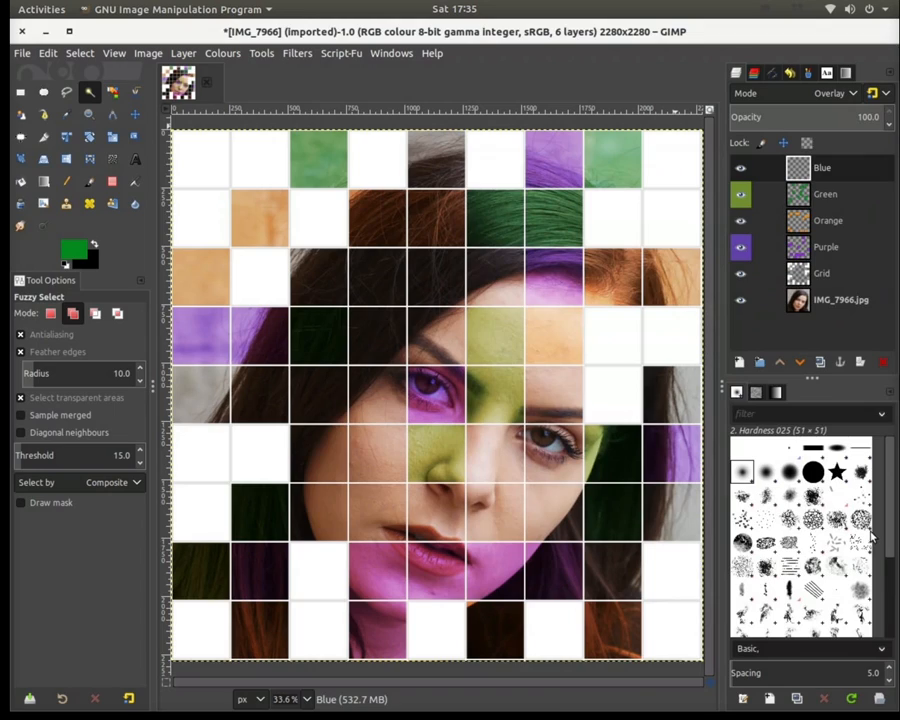
Step: On the Grid layer, fuzzy-select scattered untinted squares over the cheek, the hair and the background at both sides
left_click(797, 270)
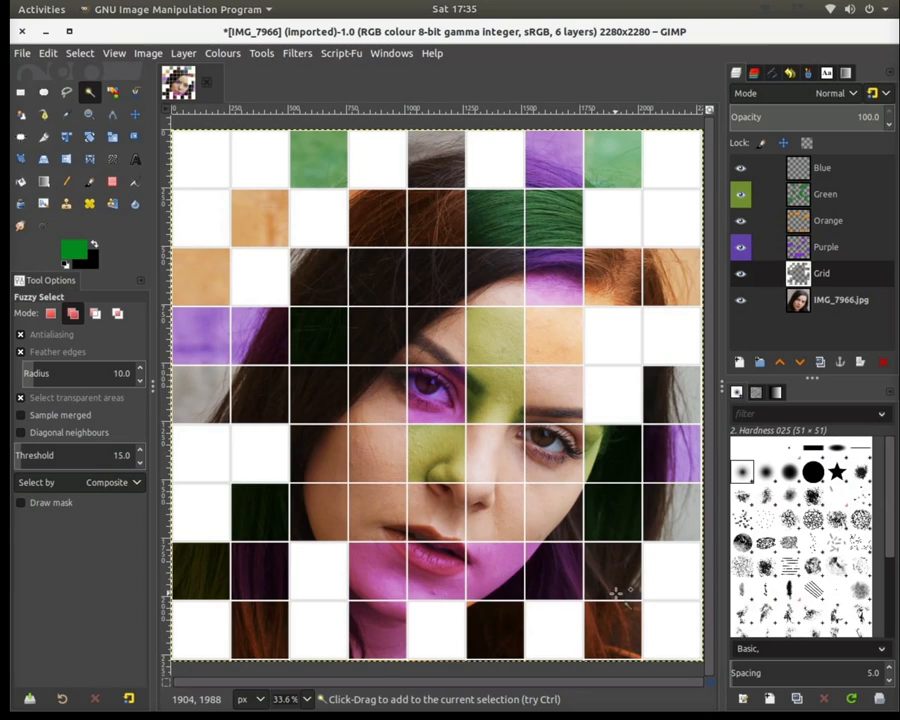
left_click_drag(609, 587, 700, 560)
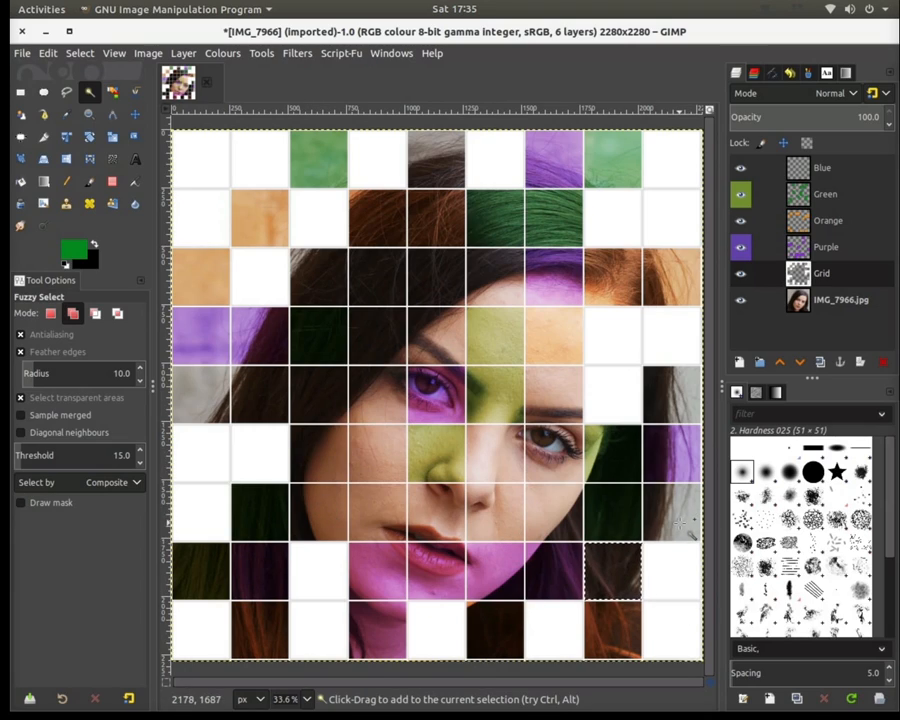
left_click_drag(656, 526, 655, 524)
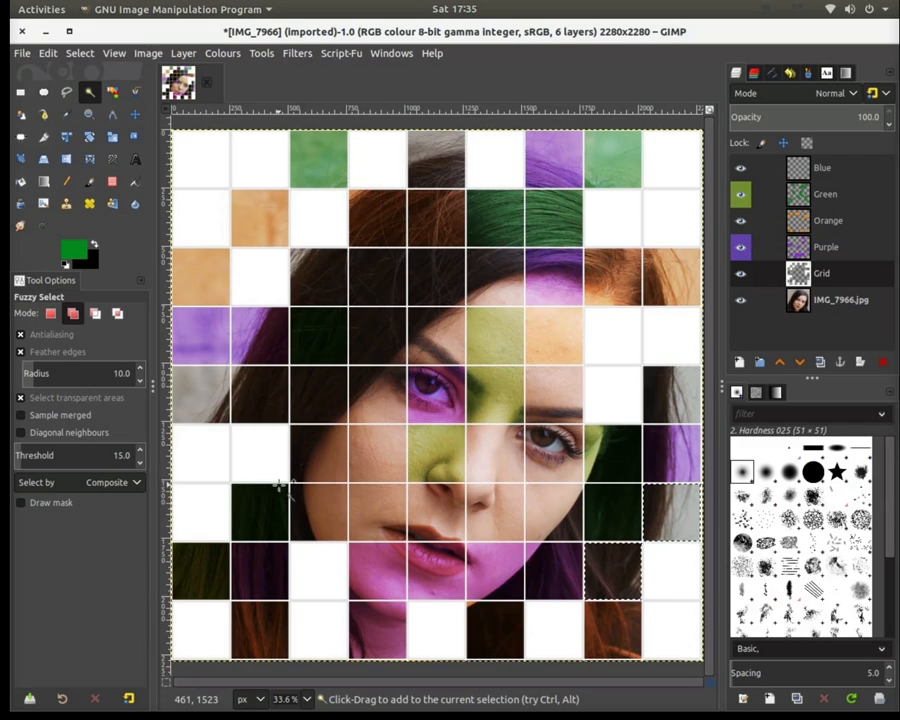
left_click(248, 406)
left_click(375, 277)
left_click_drag(372, 450, 387, 502)
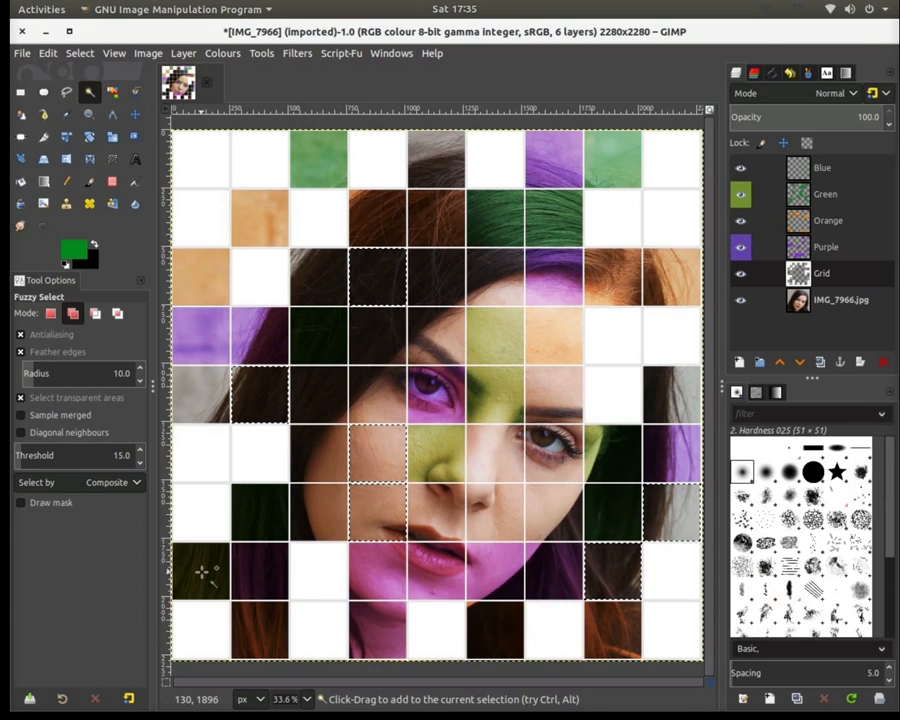
left_click_drag(418, 172, 425, 167)
left_click(216, 392)
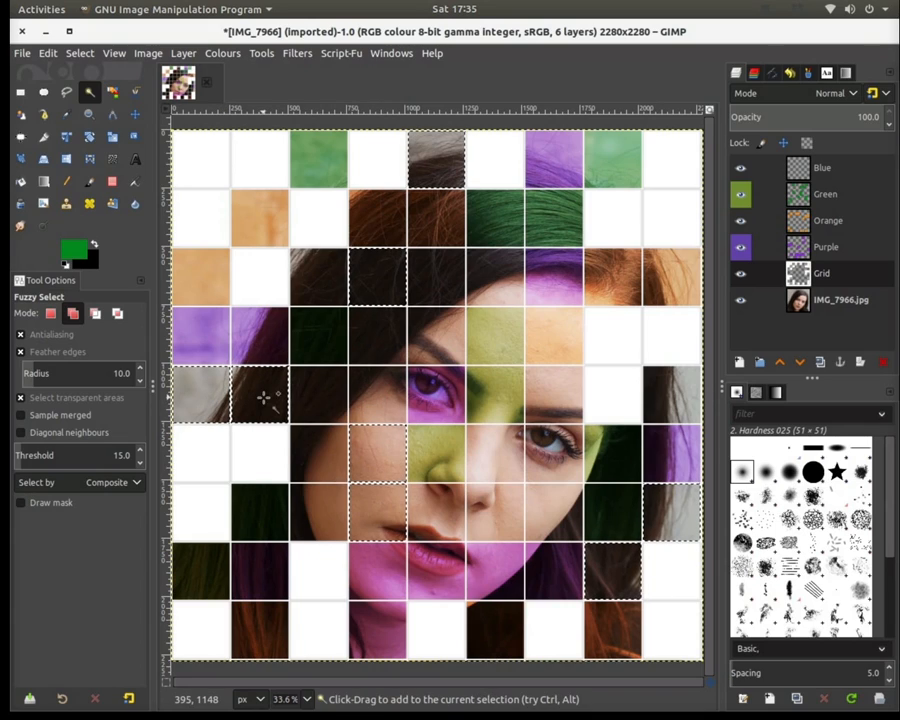
Step: Set the foreground colour to a bright blue, HTML 1036da
left_click(75, 253)
left_click(455, 141)
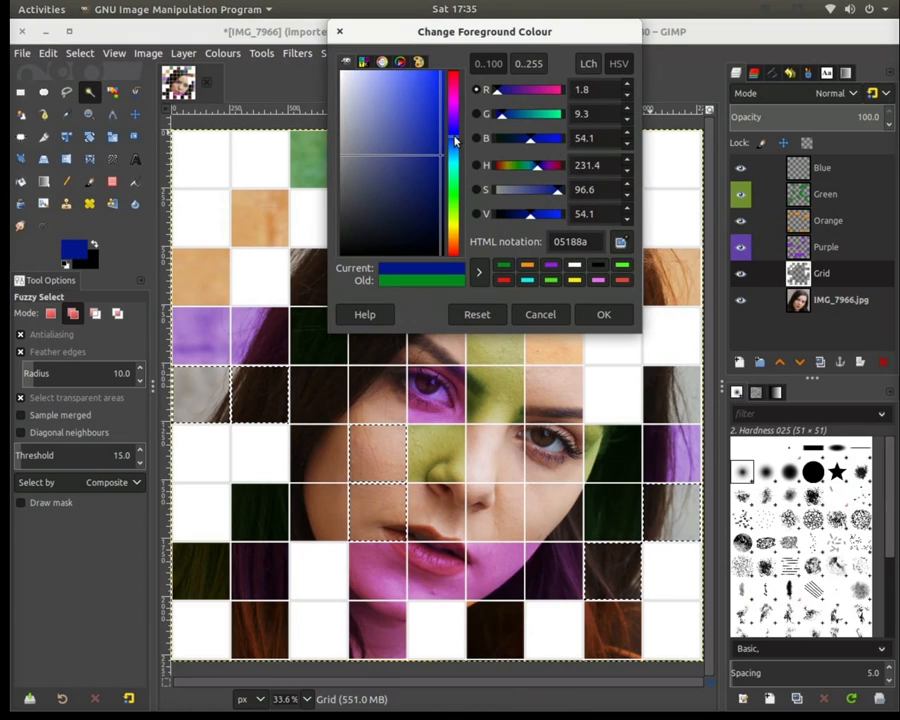
left_click(452, 148)
left_click_drag(452, 148, 436, 100)
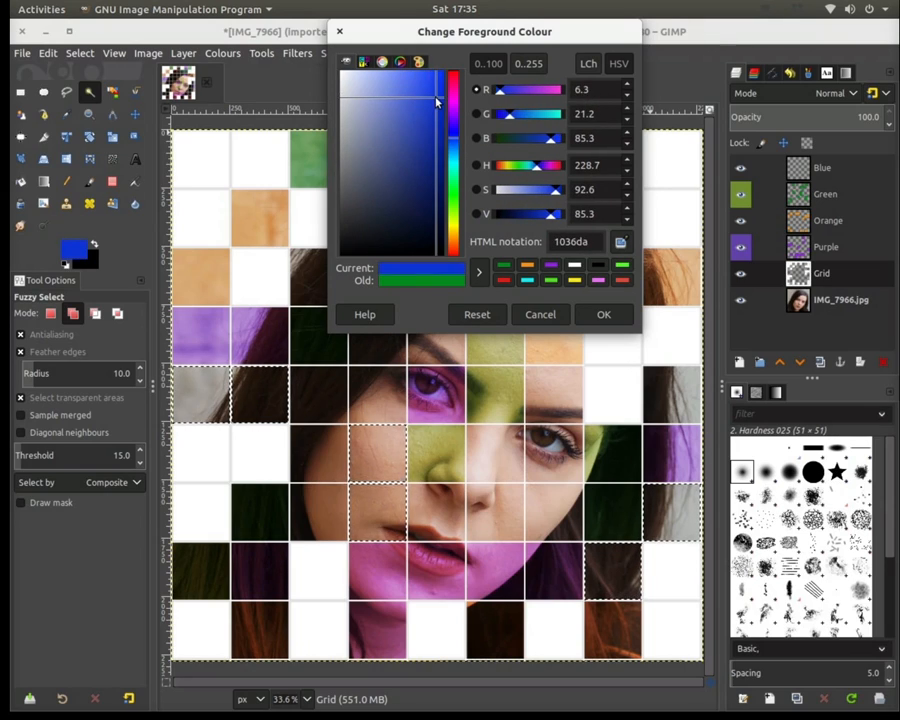
left_click(601, 314)
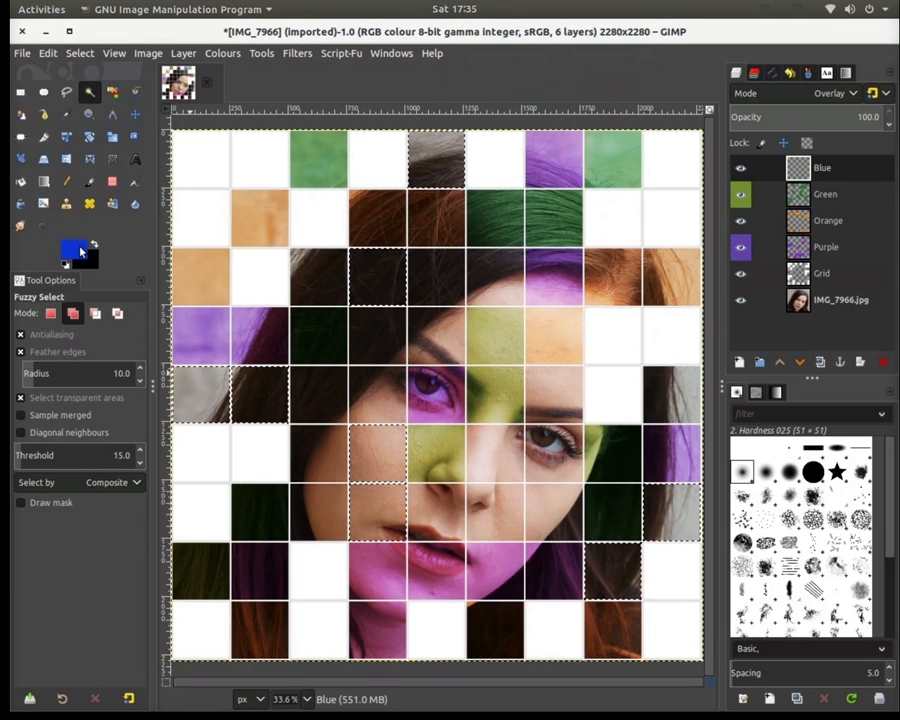
Step: Fill the selected squares with the foreground blue on the Blue layer and set that layer's opacity to 80
left_click_drag(73, 250, 358, 428)
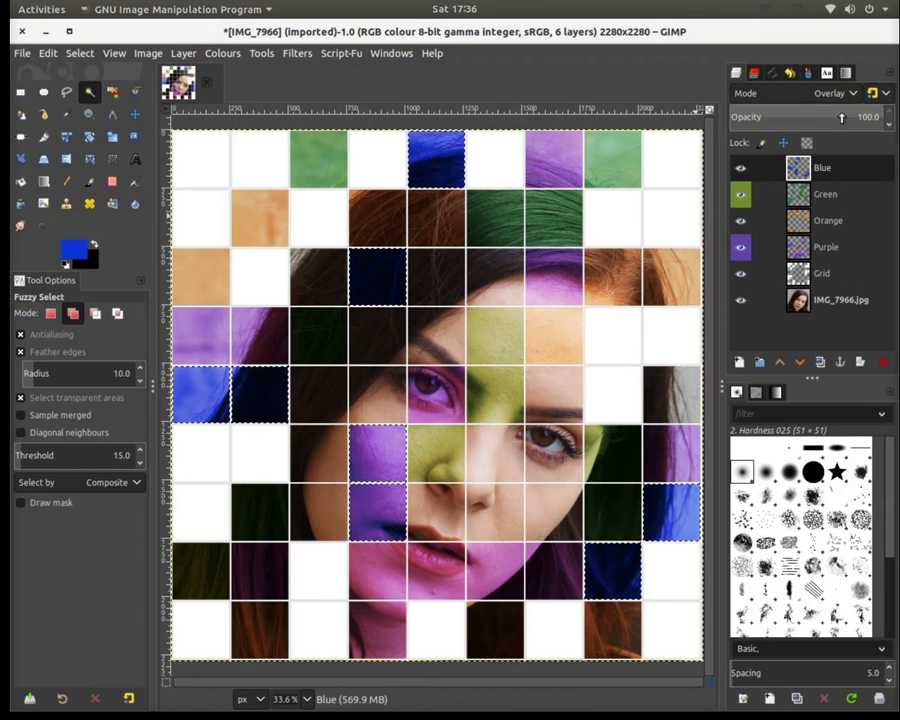
left_click_drag(888, 122, 890, 130)
left_click(888, 114)
left_click(888, 128)
left_click_drag(887, 128, 887, 128)
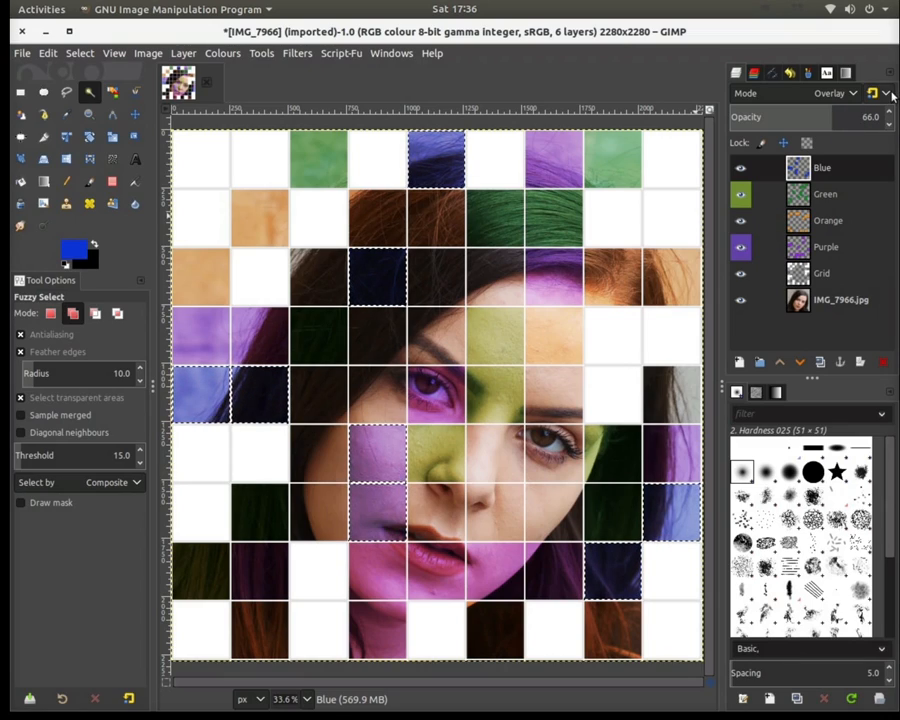
left_click_drag(891, 114, 891, 115)
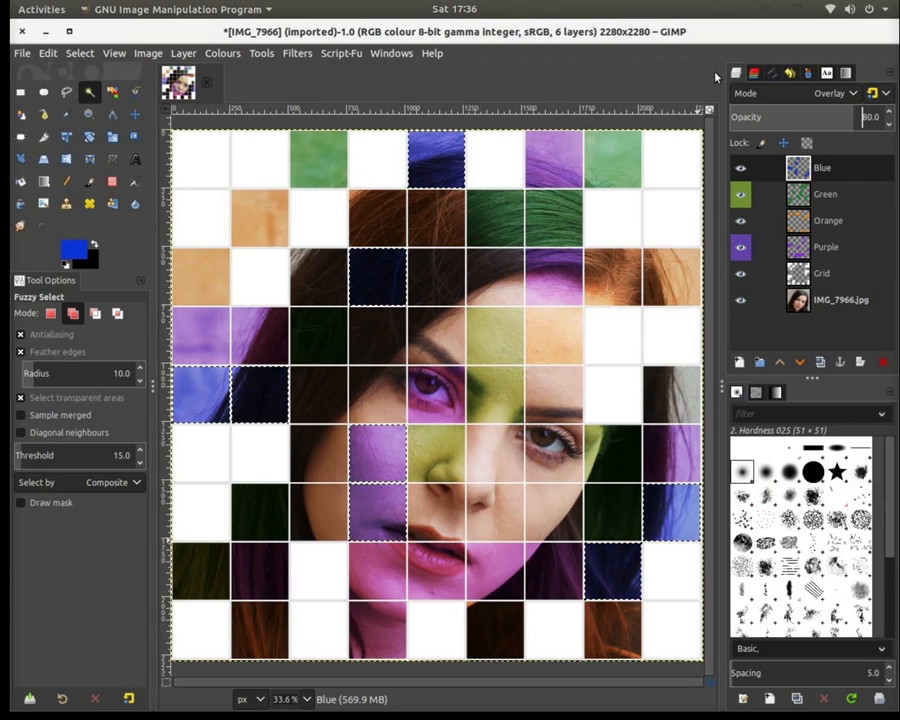
Step: Try merging the Blue layer down into the Green layer, and undo the merge
right_click(831, 172)
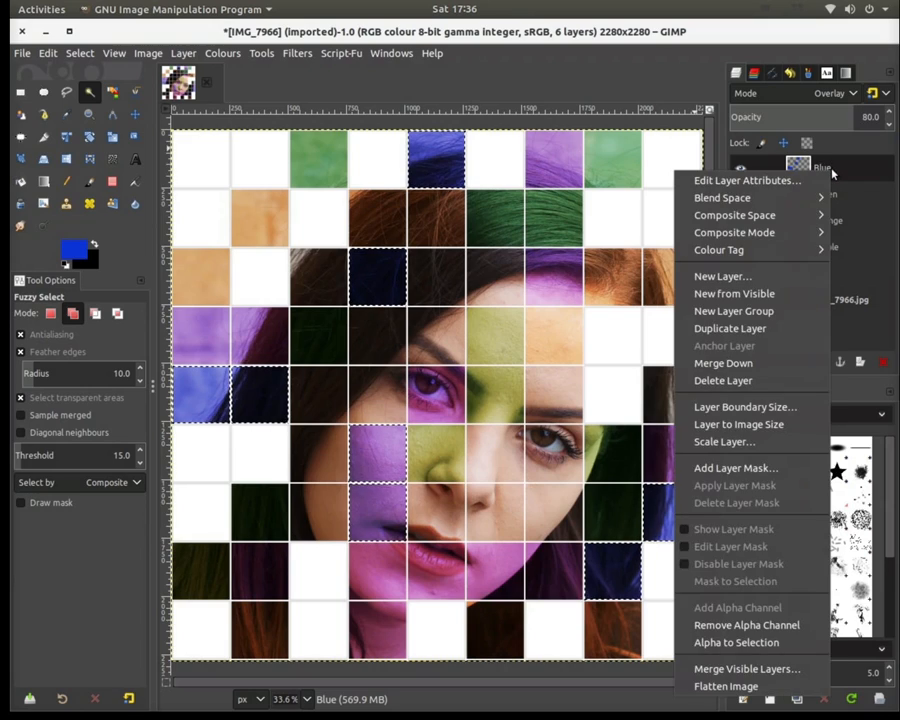
left_click(733, 363)
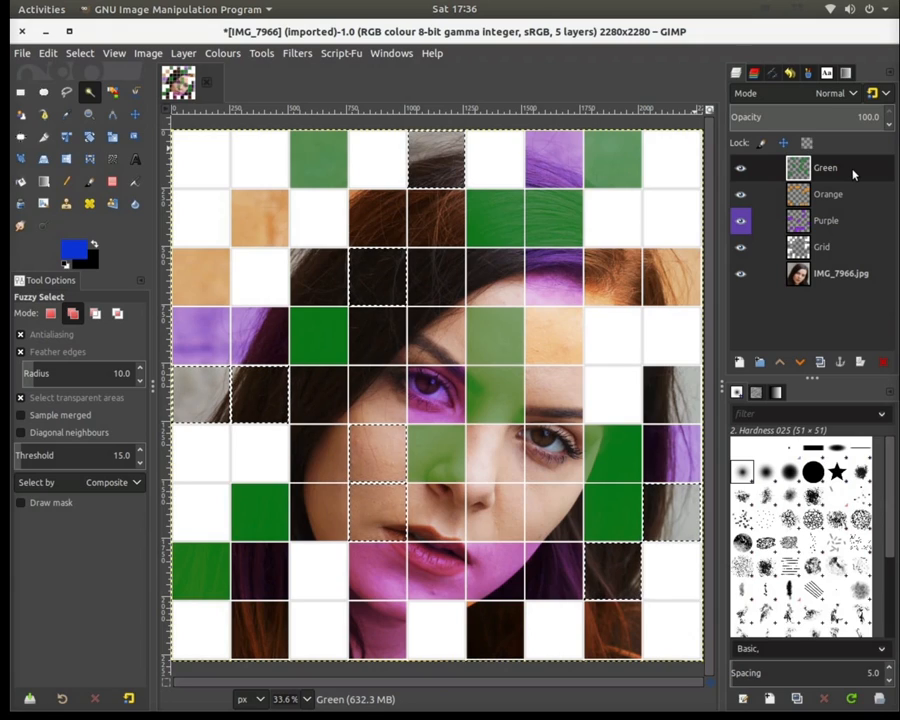
key("ctrl+z")
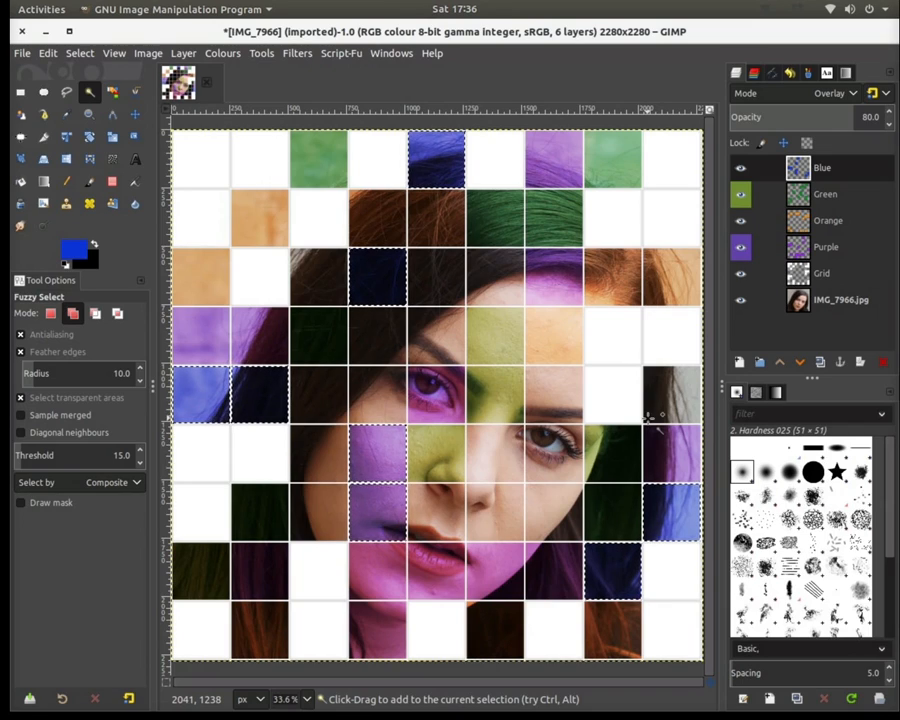
Step: Make the Grid layer active and clear the selection around the blue squares
left_click(822, 274)
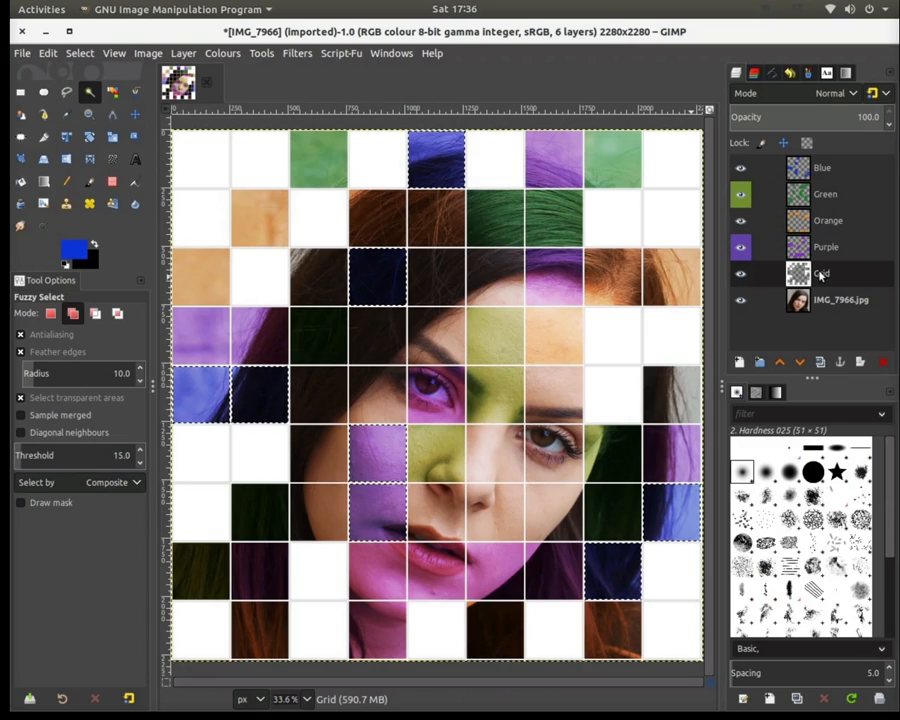
key("ctrl+shift+a")
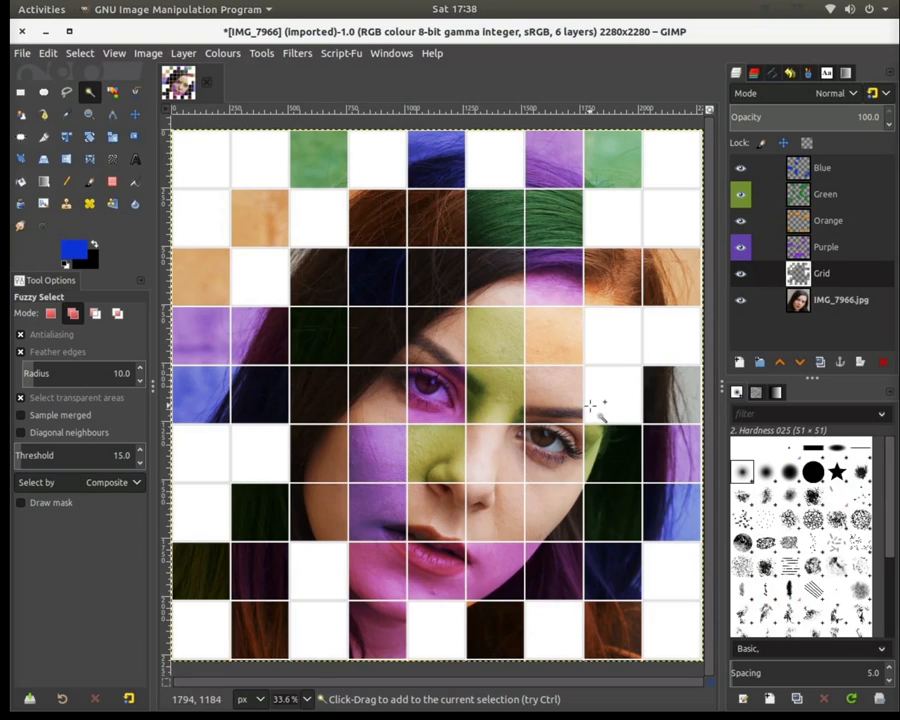
left_click(830, 8)
left_click(760, 6)
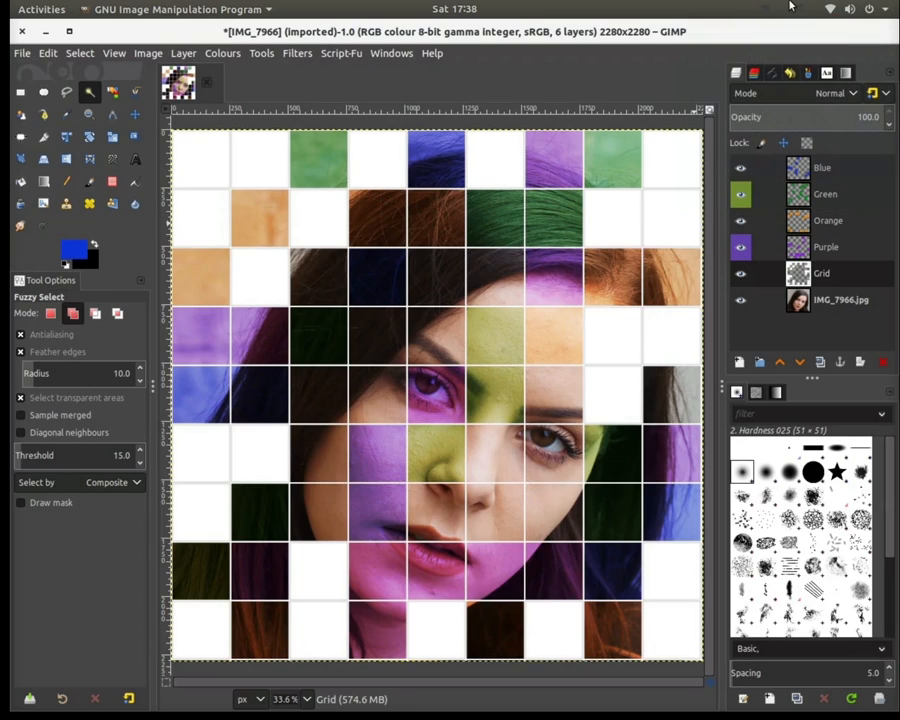